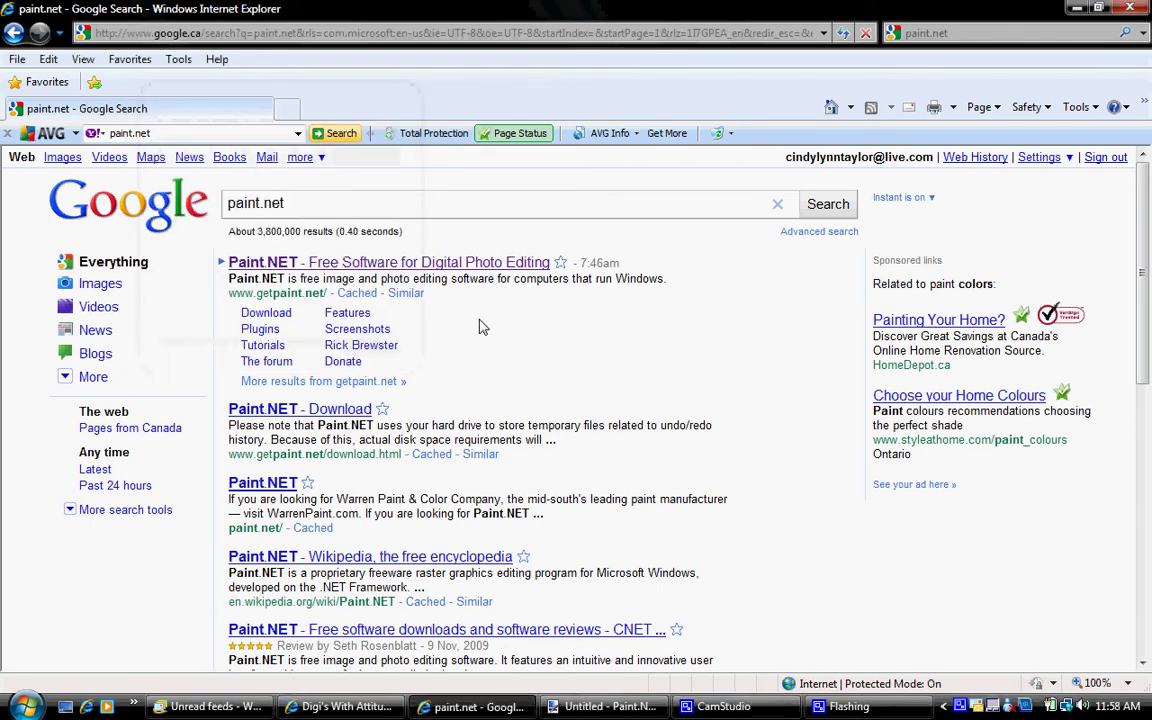
Open the getpaint.net site in Internet Explorer and go to its download page.
{"action": "mouse_move", "coordinate": [770, 714]}
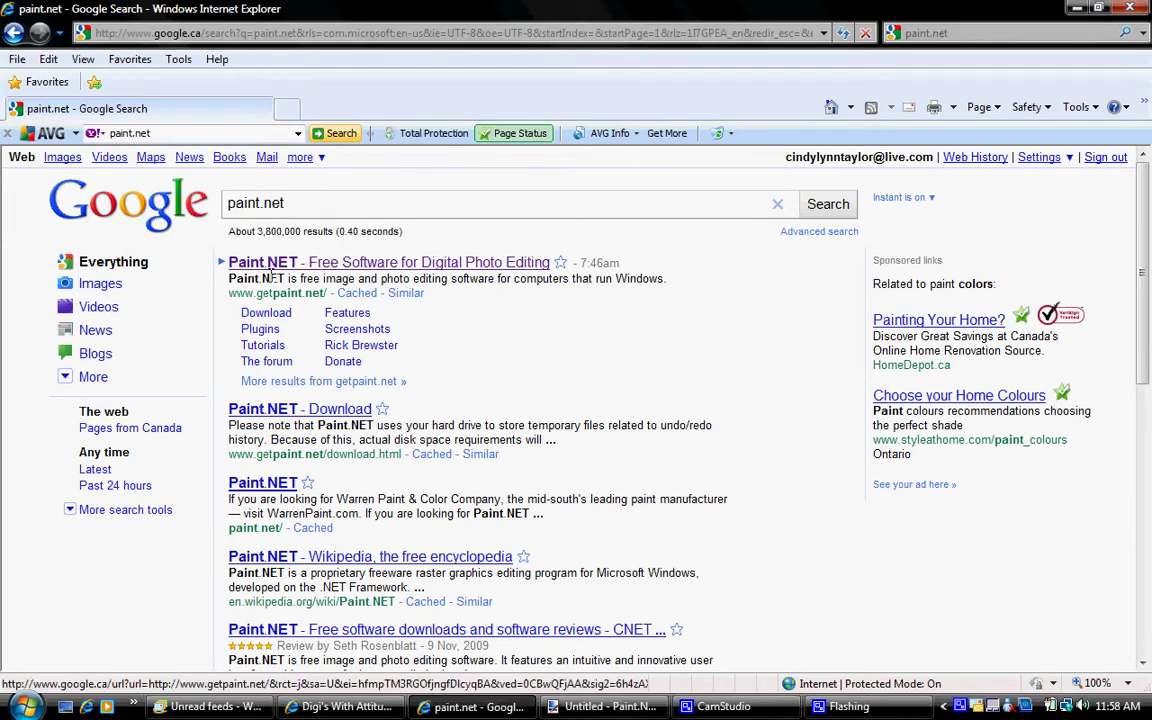
{"action": "left_click", "coordinate": [397, 259]}
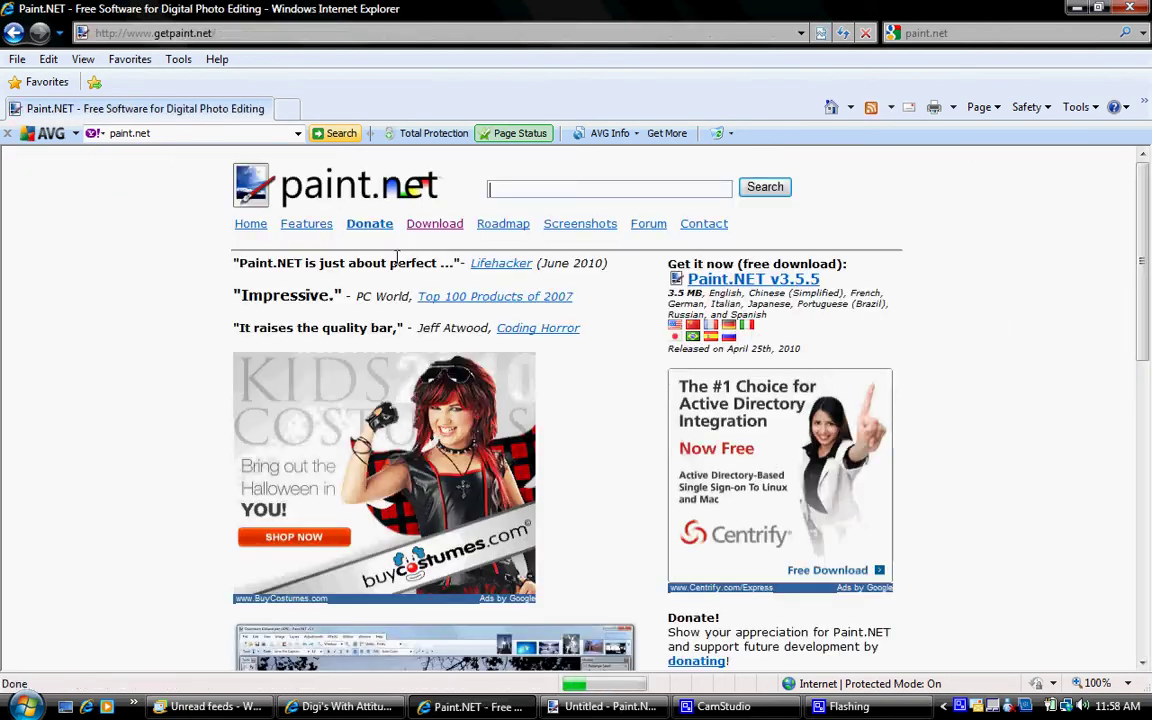
{"action": "left_click", "coordinate": [436, 223]}
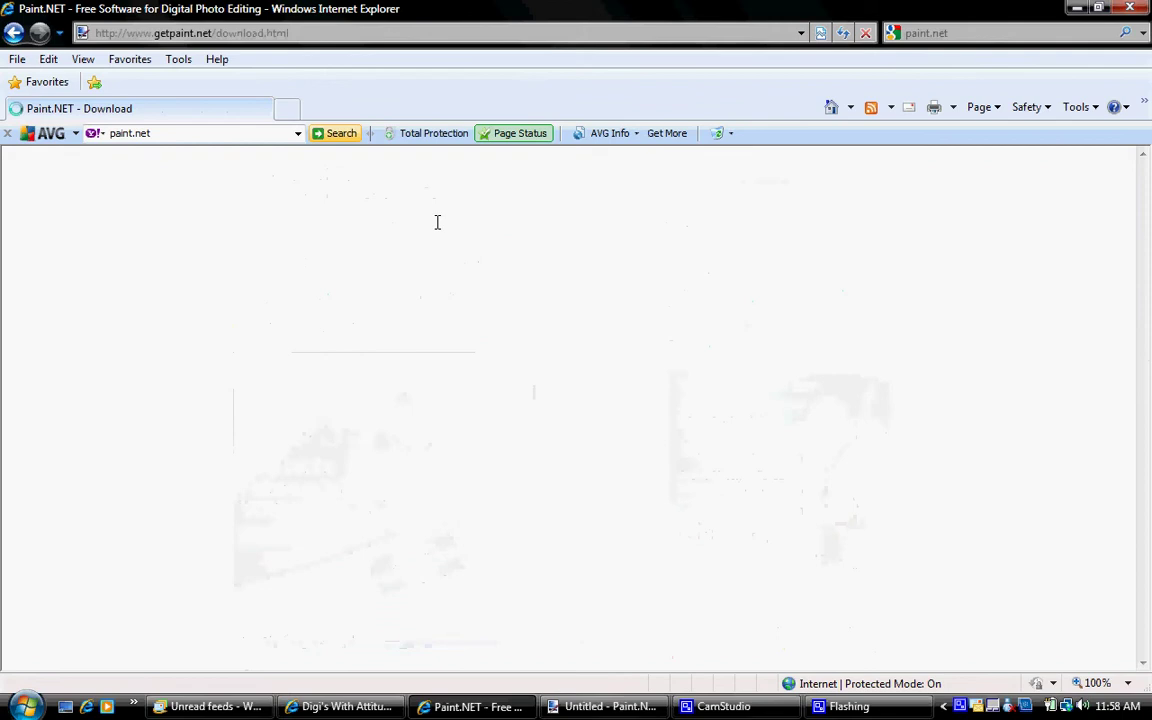
{"action": "scroll", "coordinate": [436, 230], "scroll_direction": "down", "scroll_amount": 6}
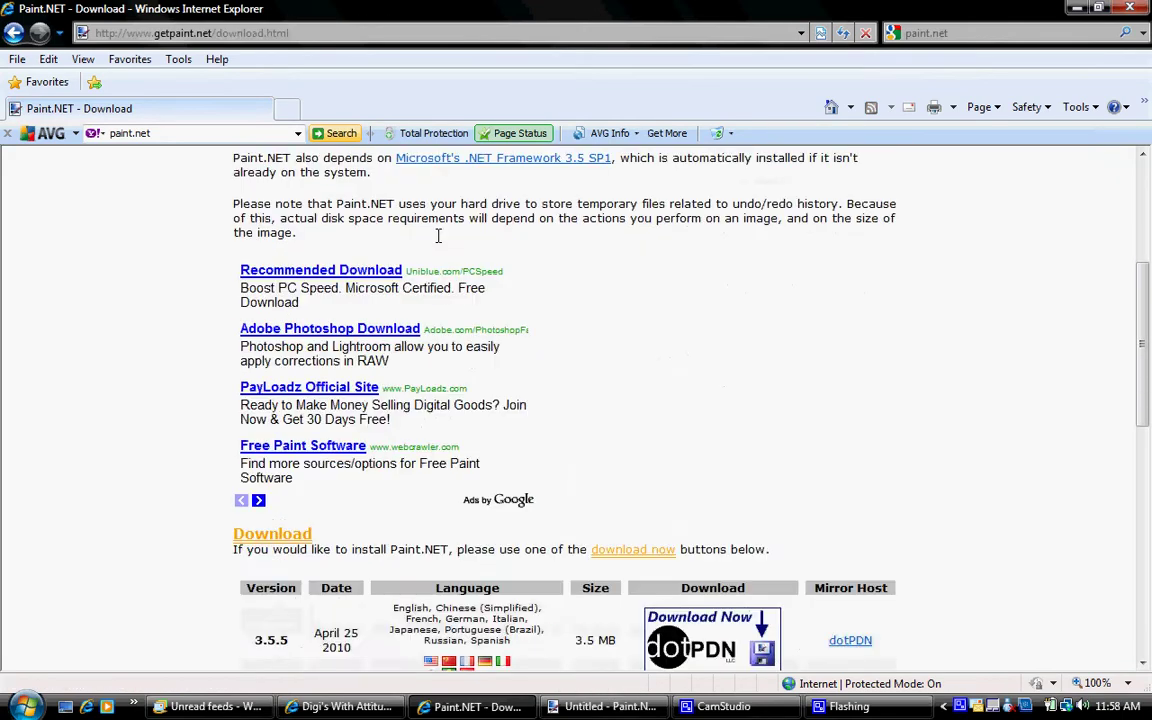
{"action": "scroll", "coordinate": [225, 168], "scroll_direction": "up", "scroll_amount": 1}
{"action": "scroll", "coordinate": [213, 357], "scroll_direction": "up", "scroll_amount": 5}
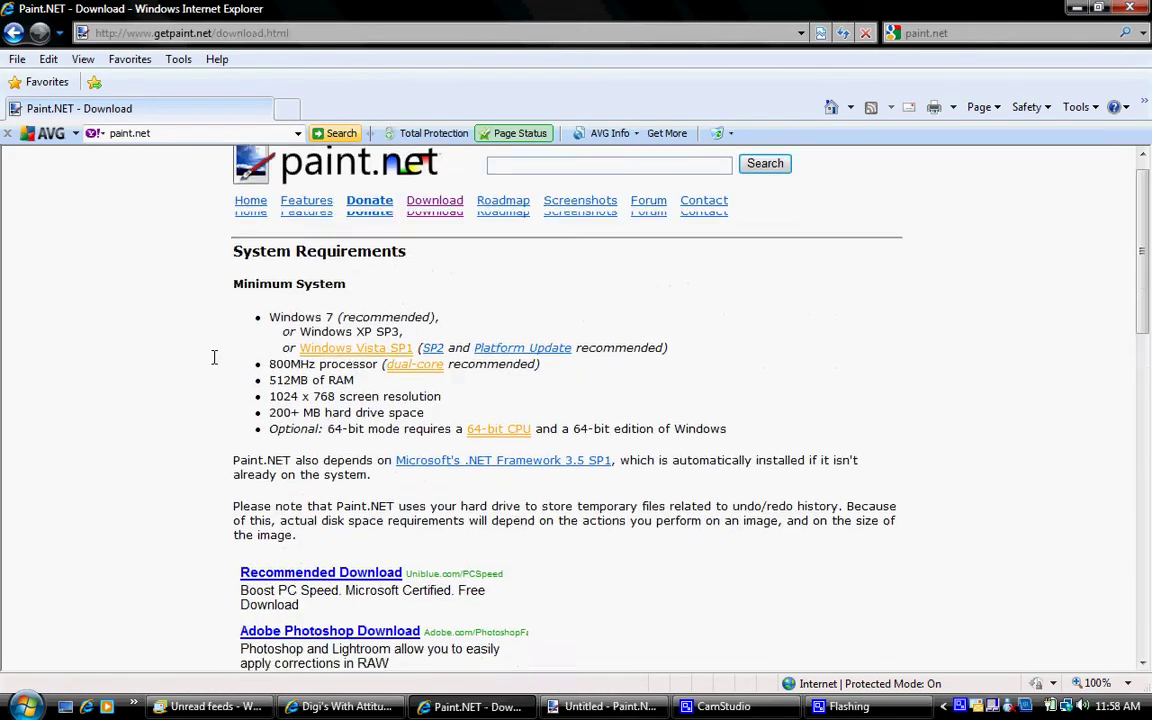
{"action": "scroll", "coordinate": [213, 357], "scroll_direction": "down", "scroll_amount": 7}
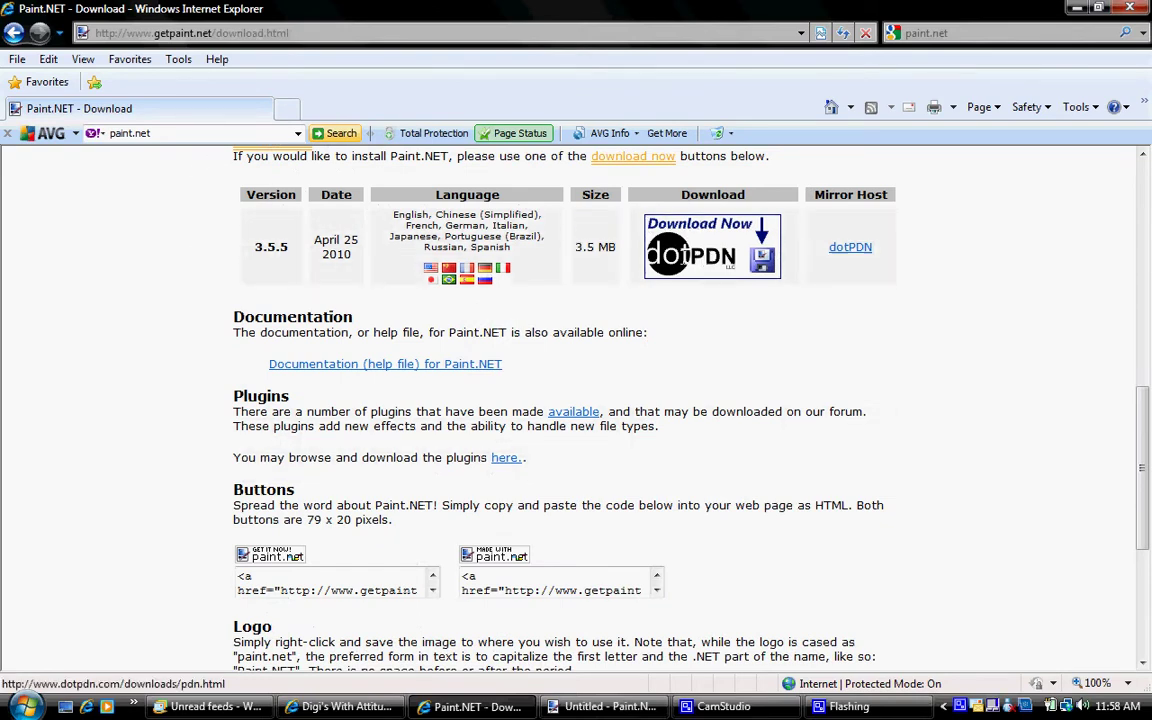
Start the Paint.NET v3.5.5 download, cancel the save prompt, and close Internet Explorer.
{"action": "left_click", "coordinate": [688, 254]}
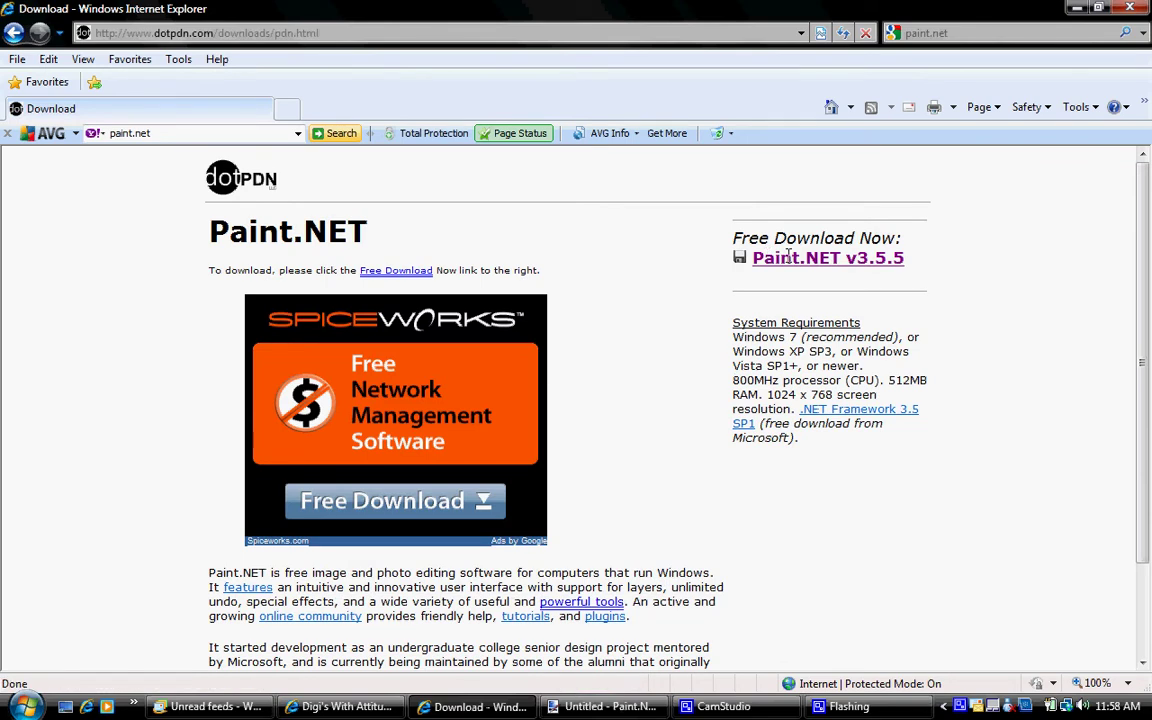
{"action": "left_click", "coordinate": [789, 257]}
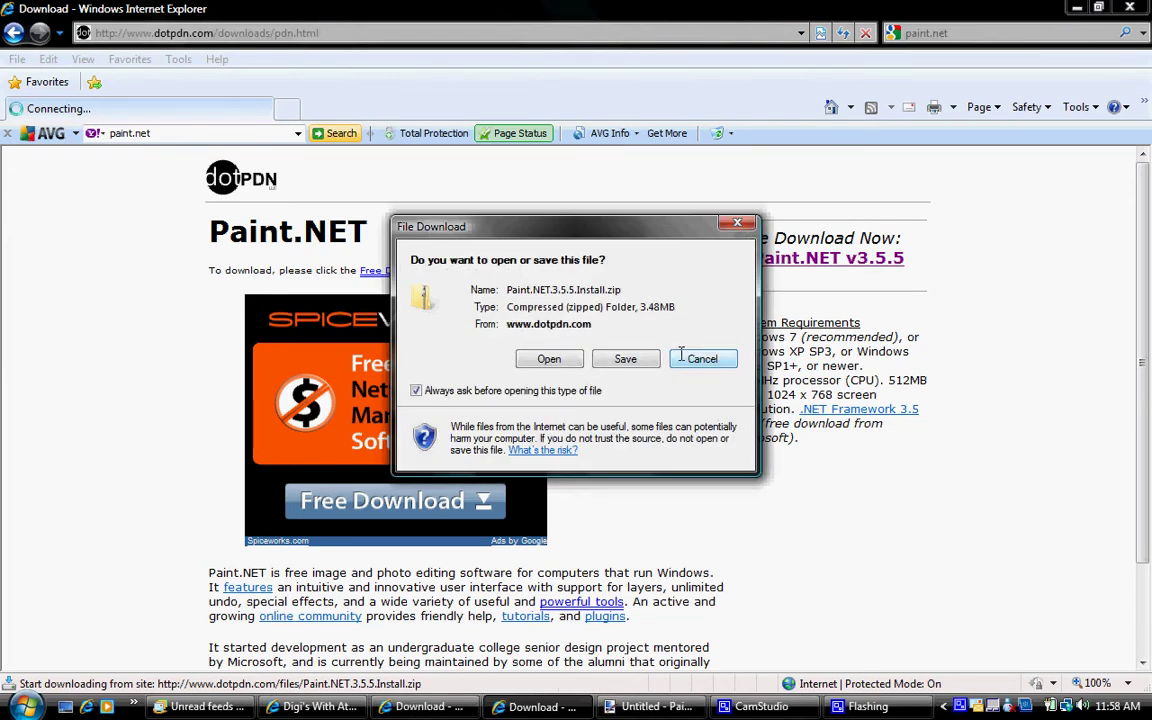
{"action": "left_click", "coordinate": [681, 356]}
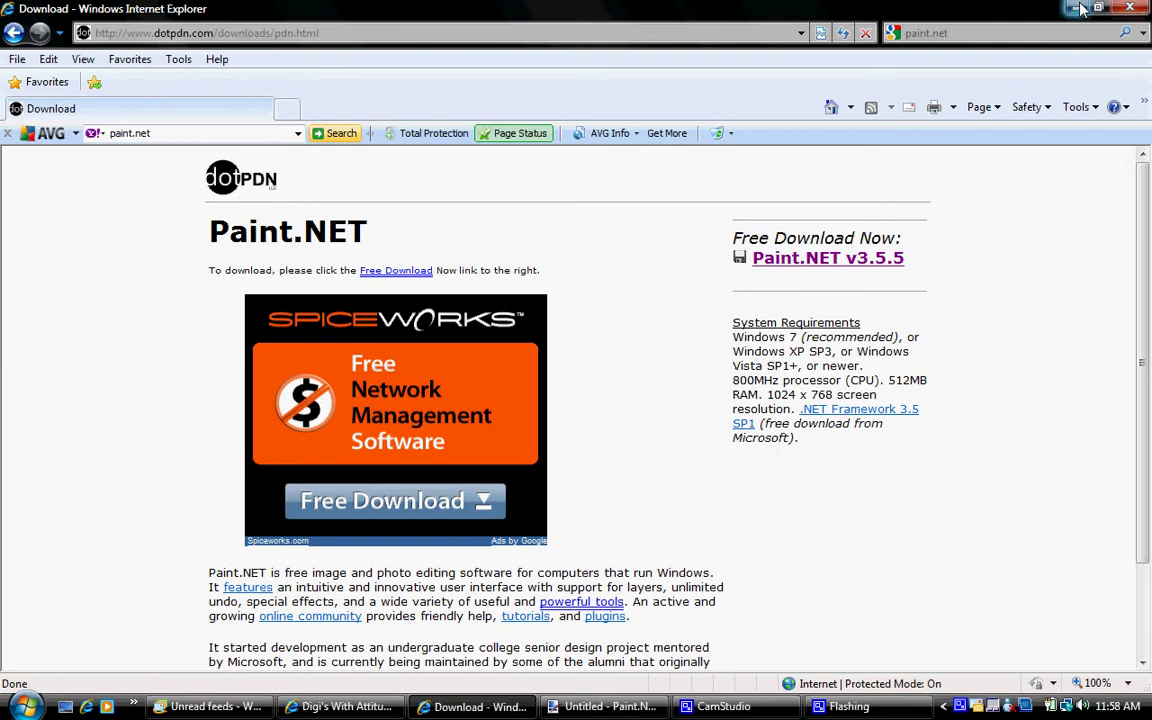
{"action": "left_click", "coordinate": [1140, 10]}
Add a transparent Layer 2 via Layers > Add New Layer, then toggle Background's visibility off and on.
{"action": "left_click", "coordinate": [505, 706]}
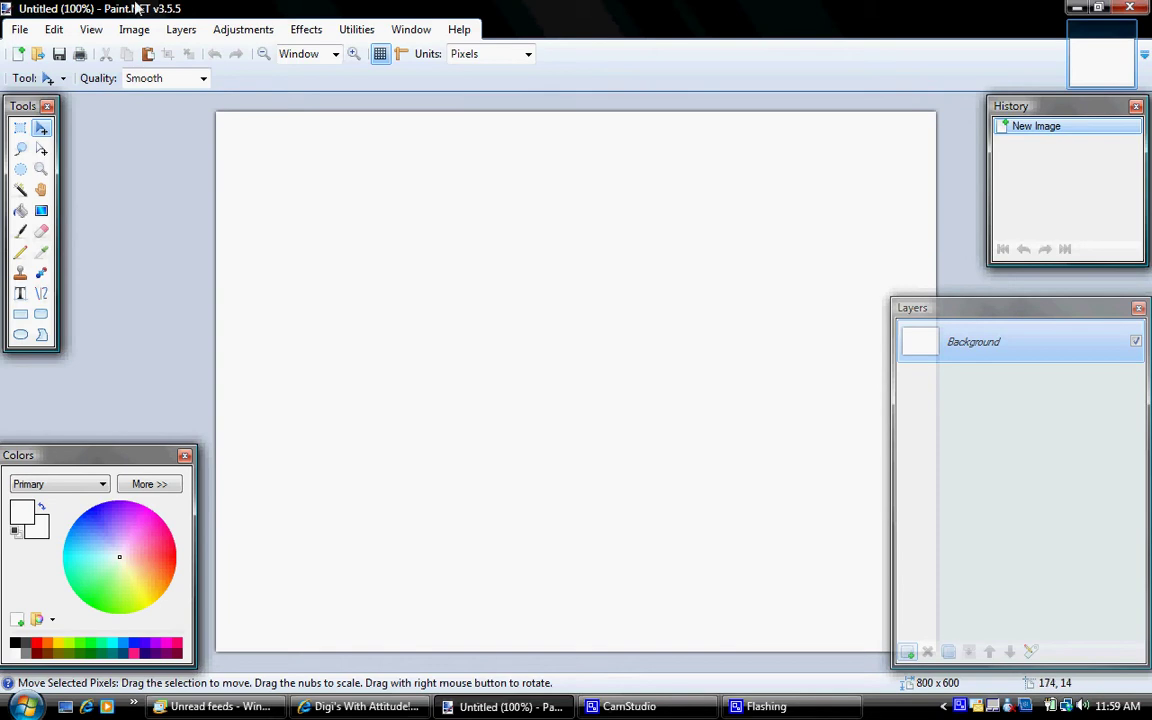
{"action": "left_click", "coordinate": [180, 30]}
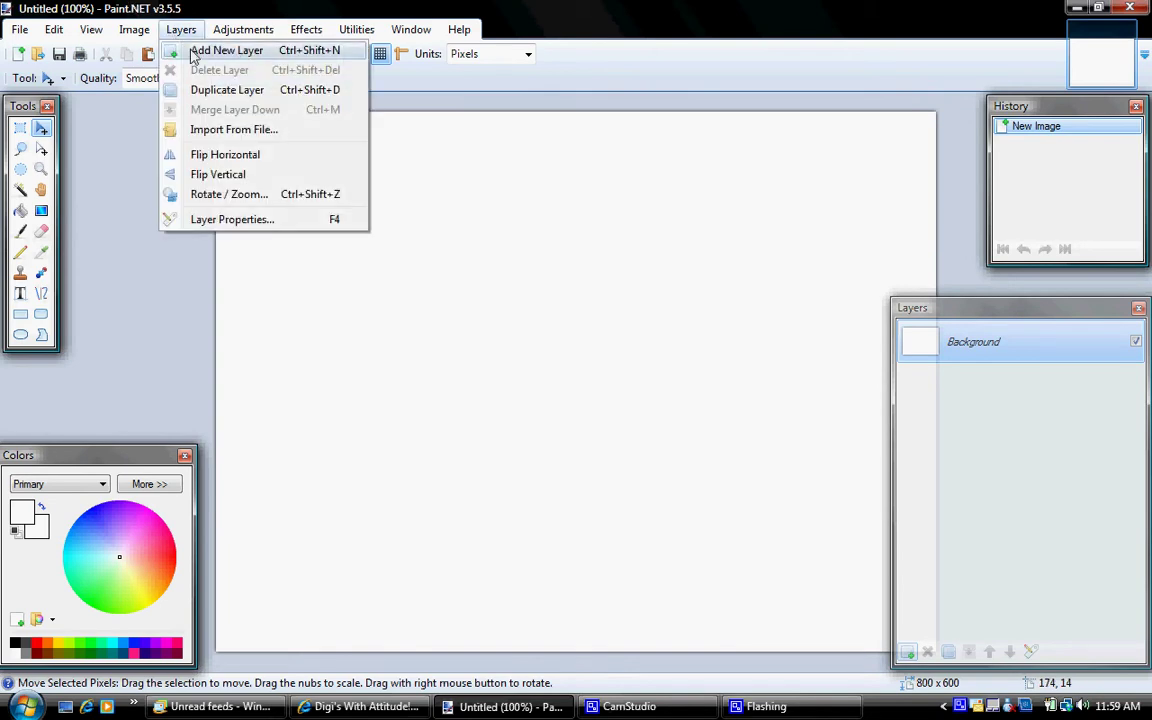
{"action": "left_click", "coordinate": [193, 52]}
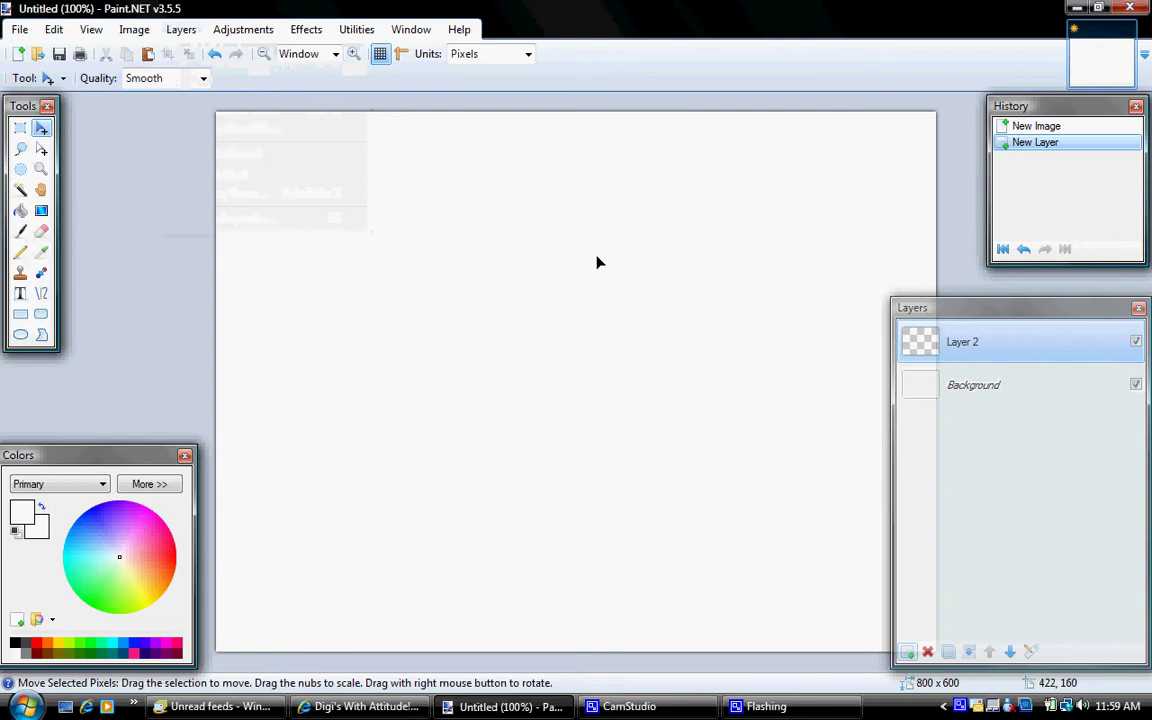
{"action": "left_click", "coordinate": [1000, 386]}
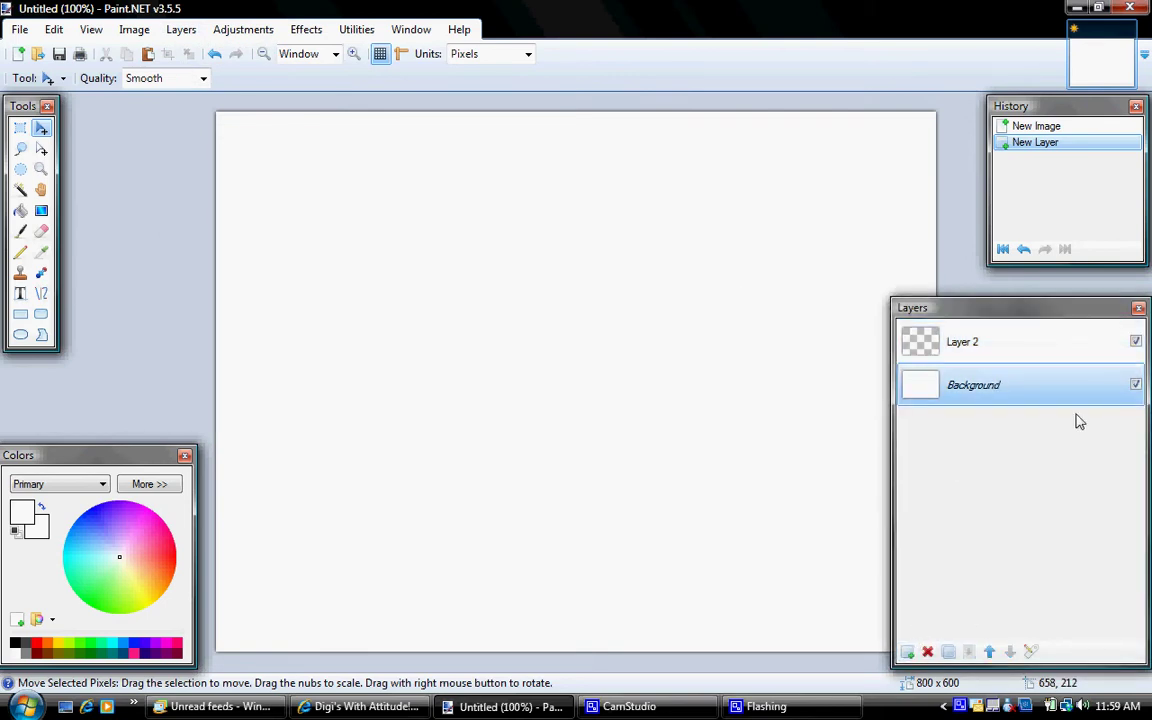
{"action": "left_click", "coordinate": [1136, 386]}
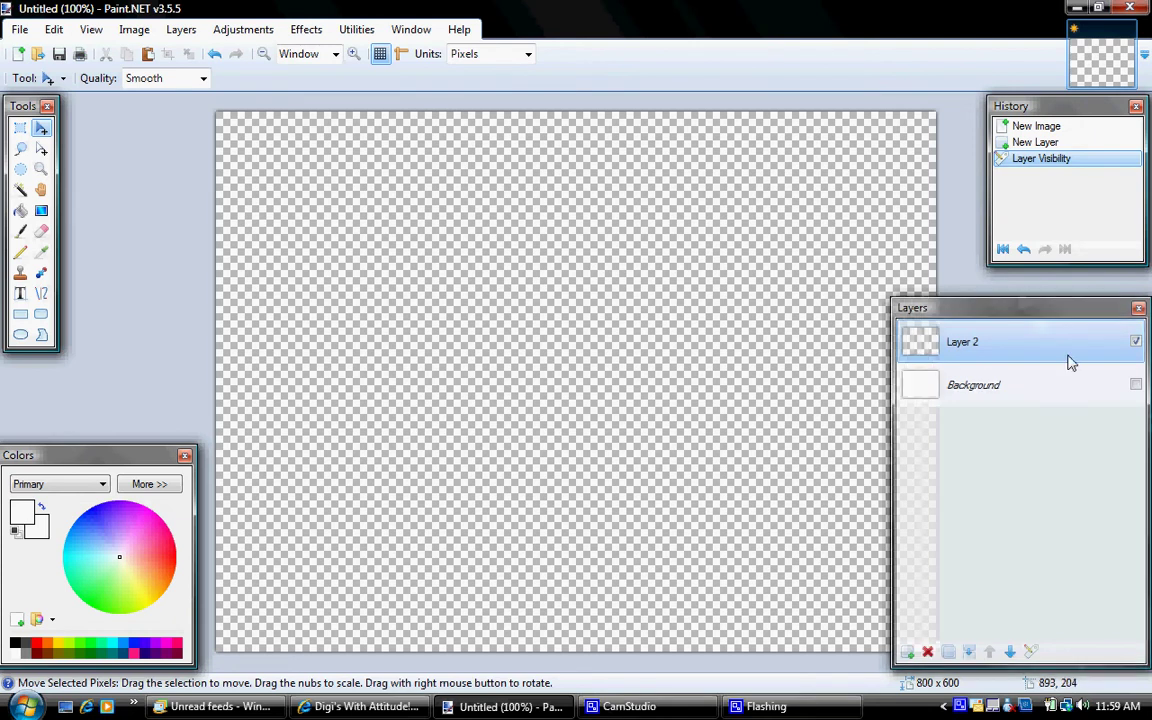
{"action": "left_click", "coordinate": [1136, 386]}
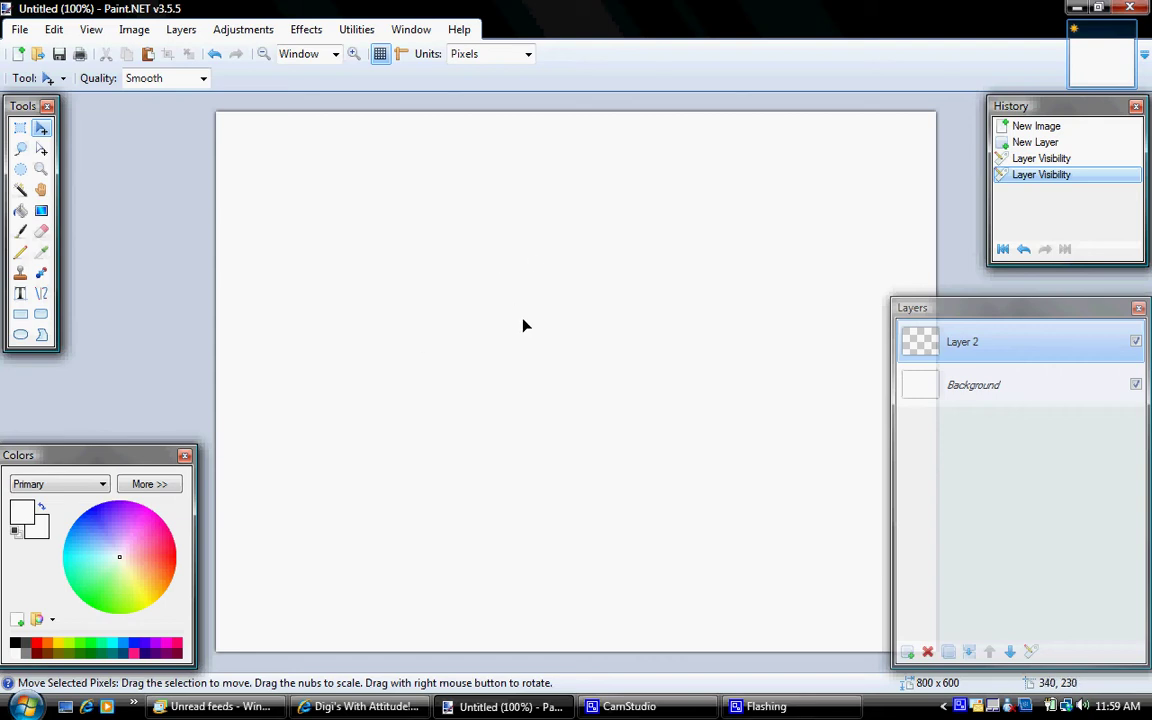
Select all on the Background layer and apply Hue / Saturation with Lightness -100.
{"action": "left_click", "coordinate": [256, 29]}
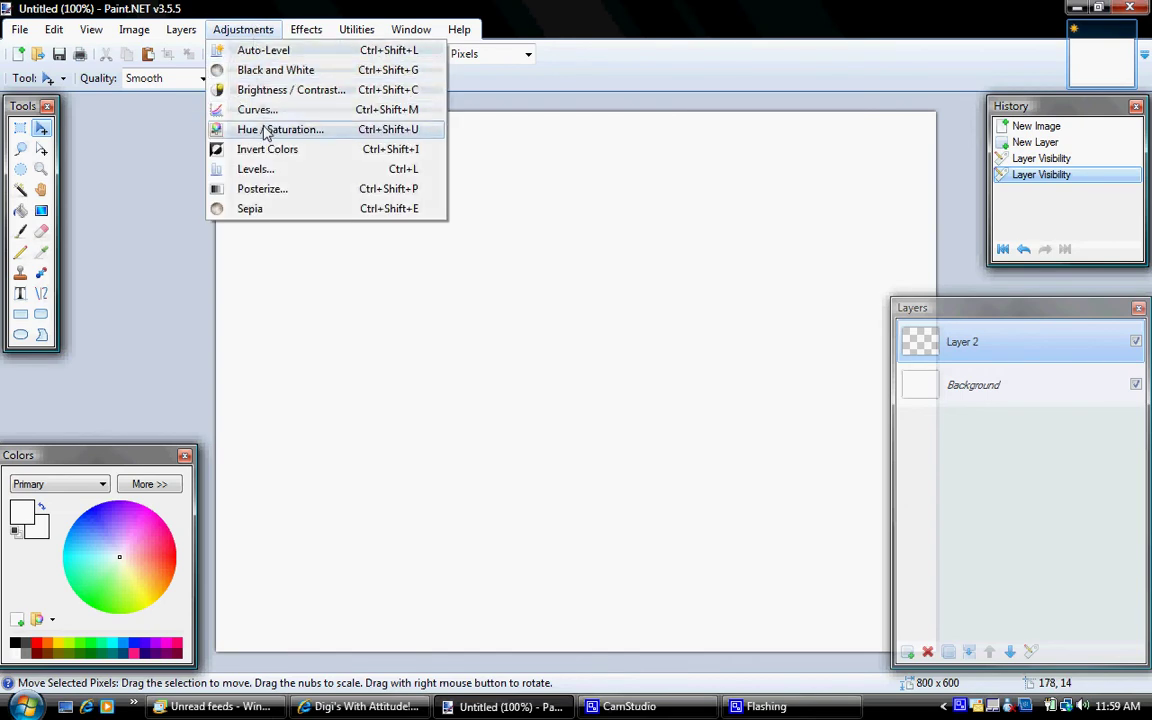
{"action": "key", "text": "ctrl+a"}
{"action": "left_click", "coordinate": [879, 380]}
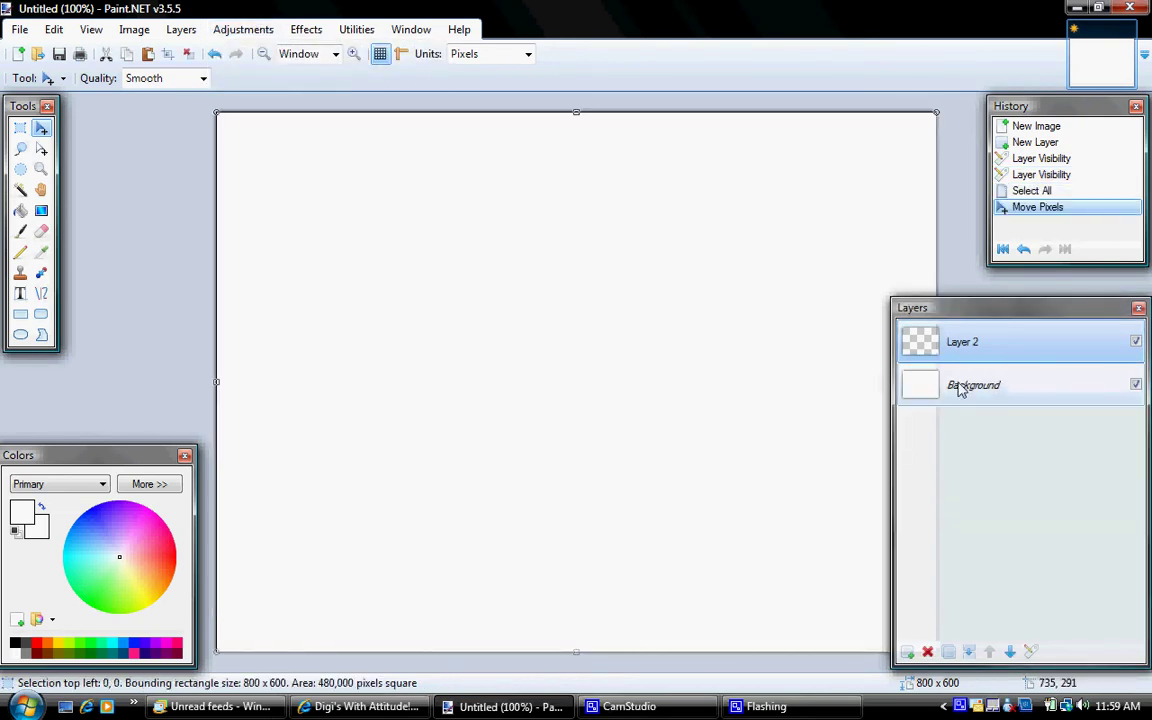
{"action": "left_click", "coordinate": [970, 385]}
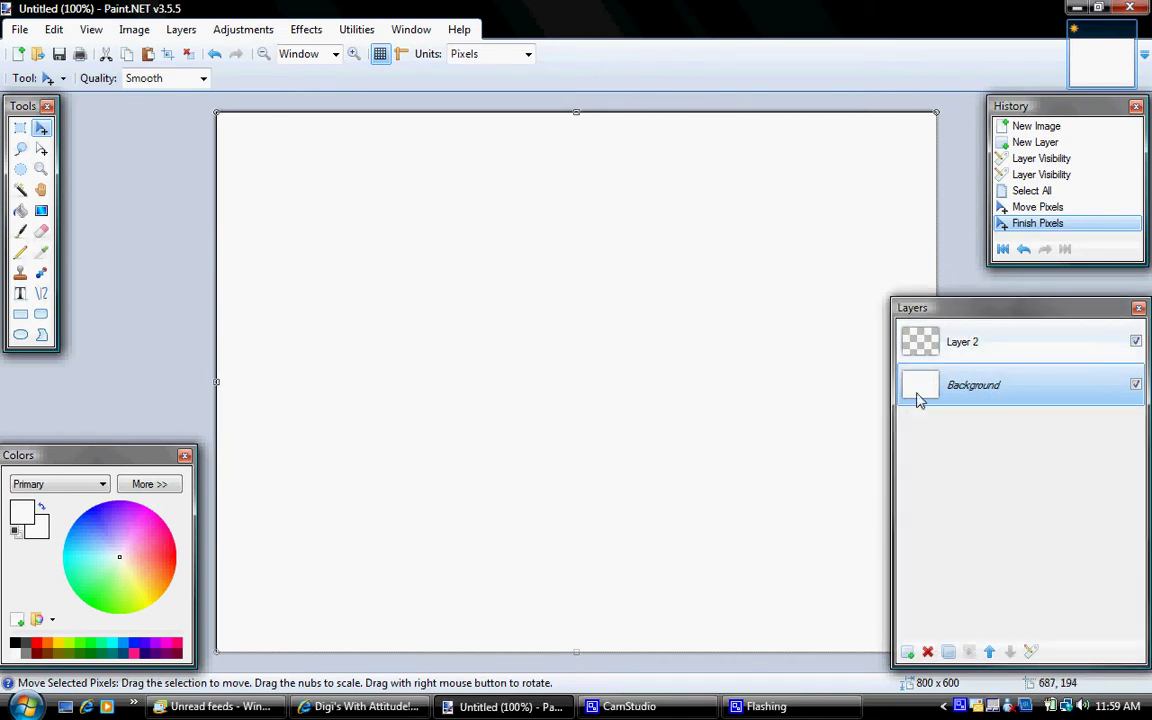
{"action": "left_click", "coordinate": [223, 35]}
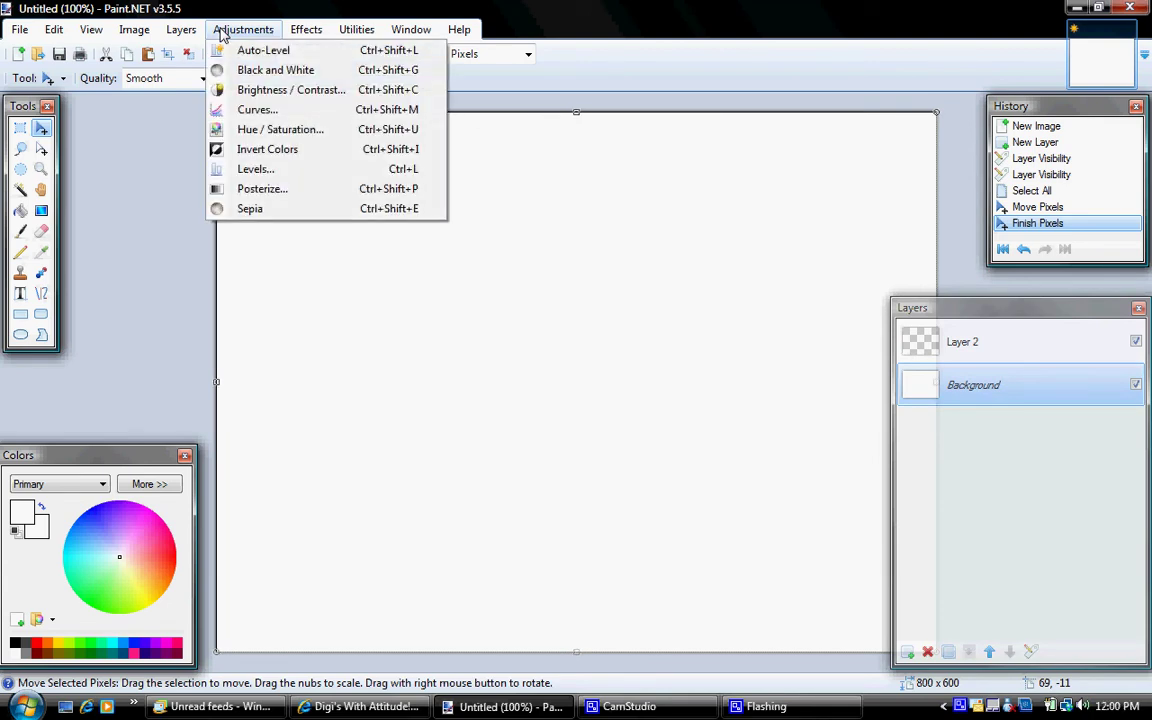
{"action": "left_click", "coordinate": [257, 129]}
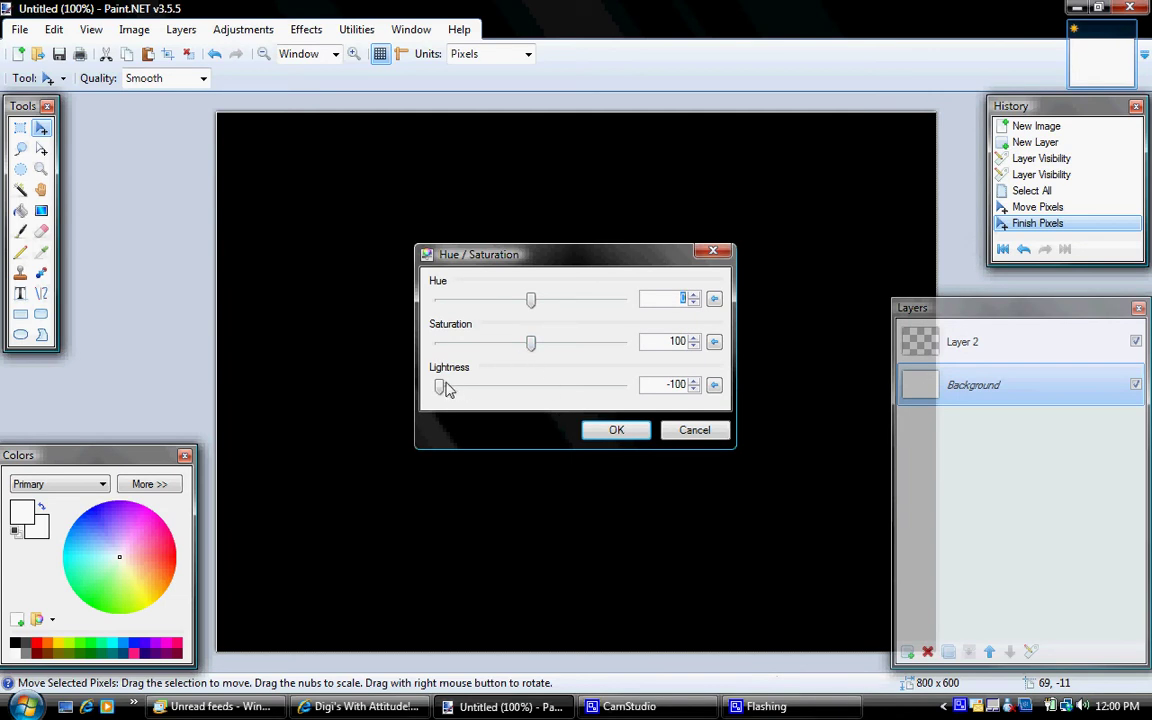
{"action": "left_click_drag", "start_coordinate": [440, 389], "coordinate": [531, 389]}
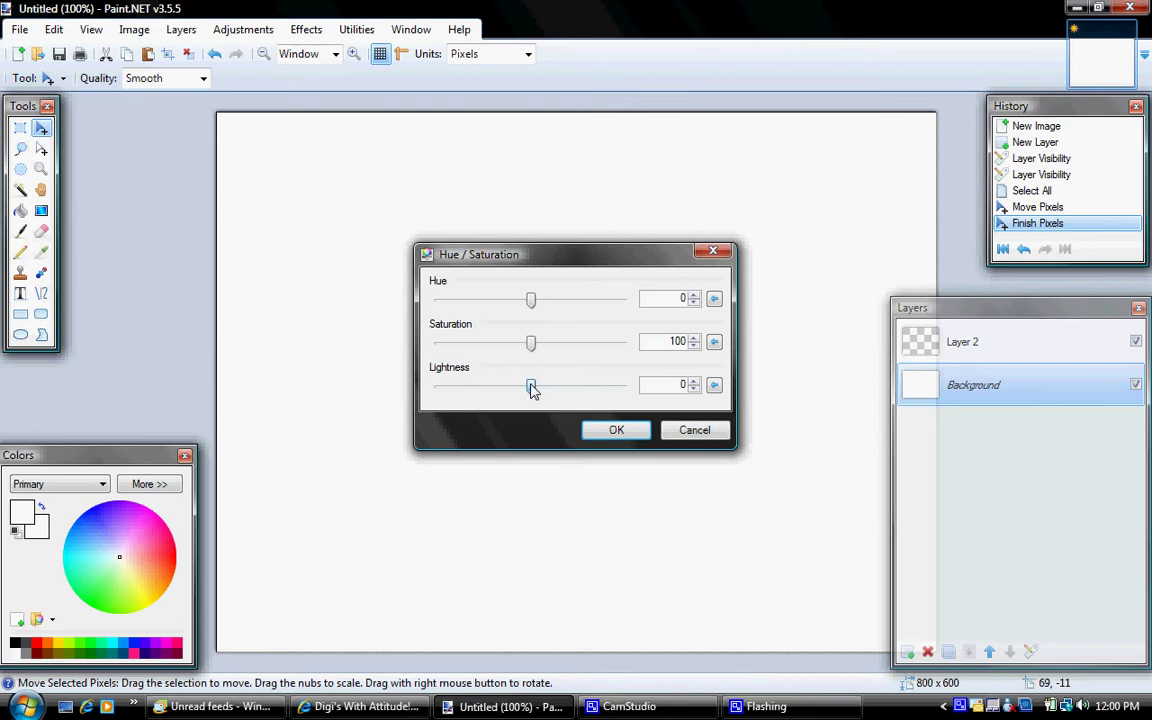
{"action": "left_click_drag", "start_coordinate": [531, 389], "coordinate": [437, 391]}
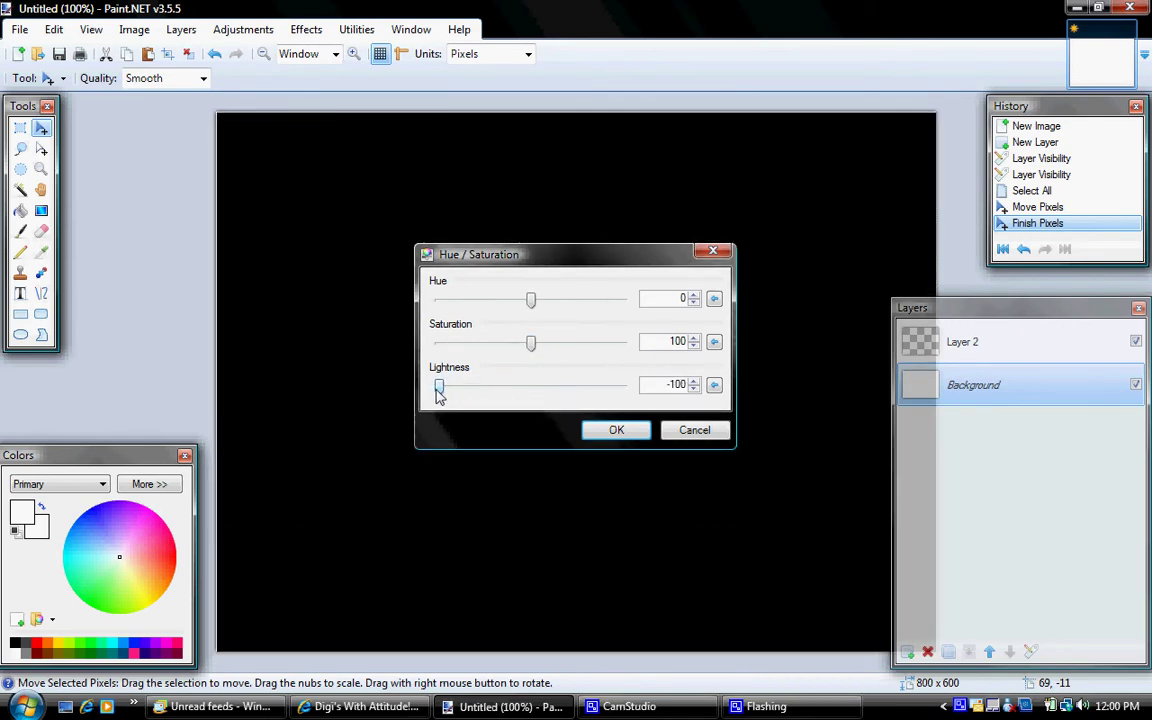
{"action": "left_click", "coordinate": [614, 431]}
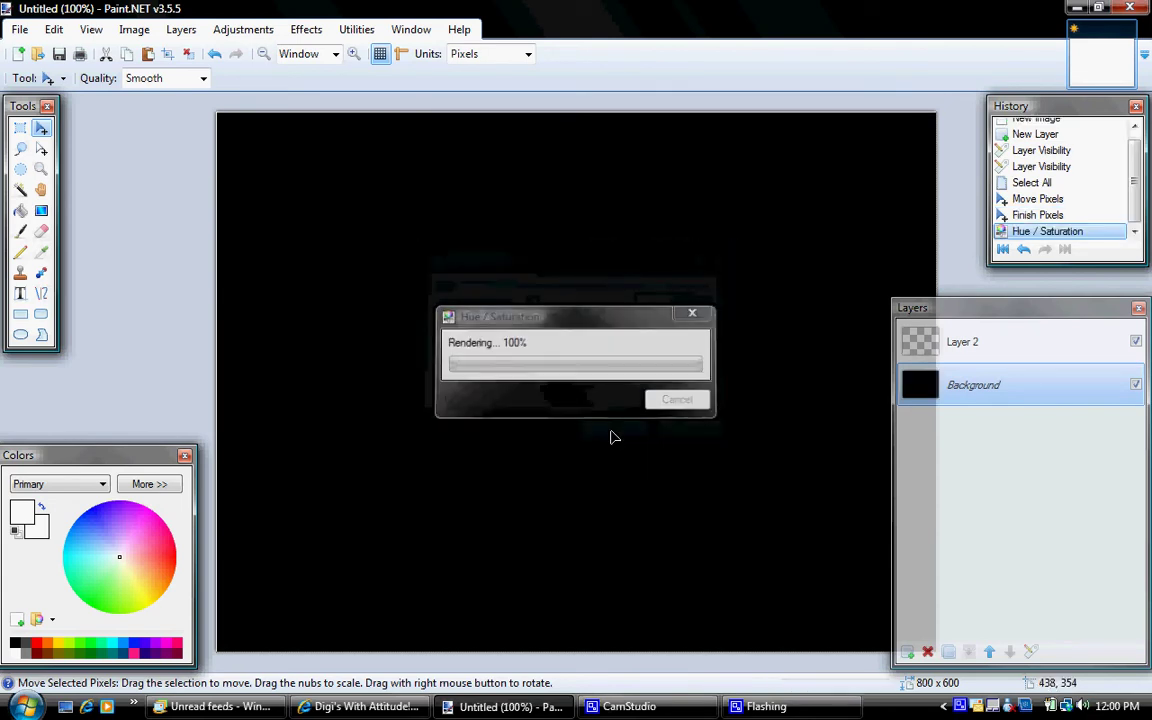
Set the primary colour to white (FFFFFF) at alpha 255 in the colour editor.
{"action": "left_click", "coordinate": [1136, 386]}
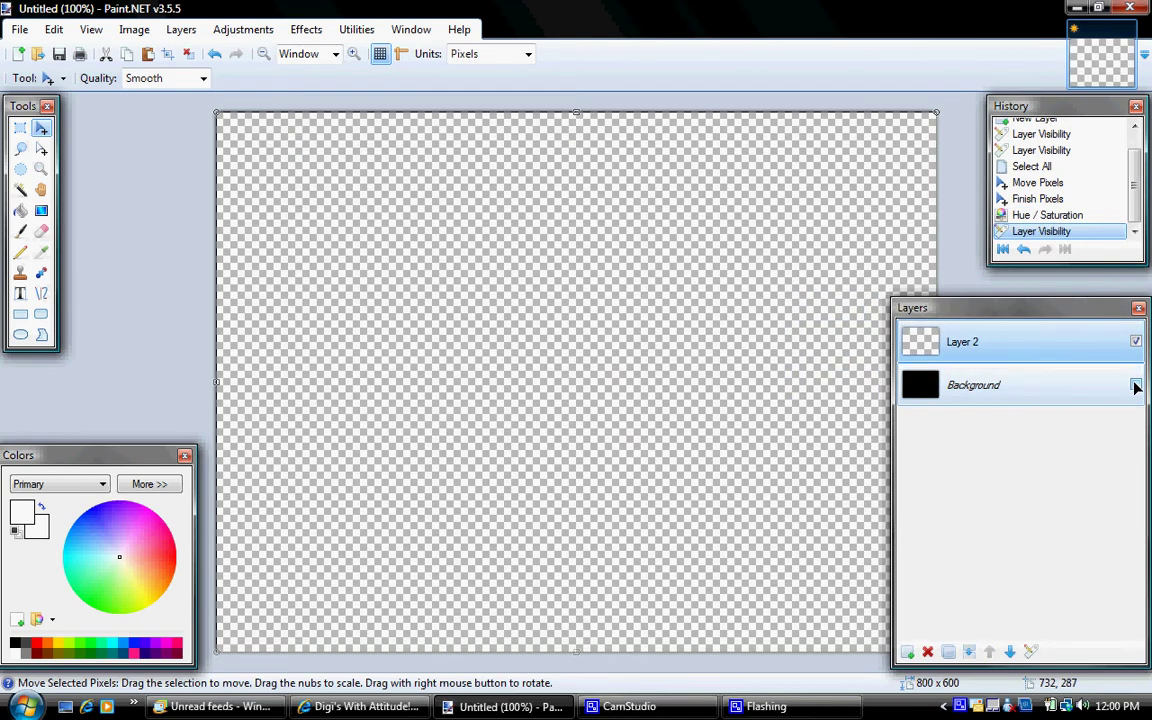
{"action": "left_click", "coordinate": [1136, 386]}
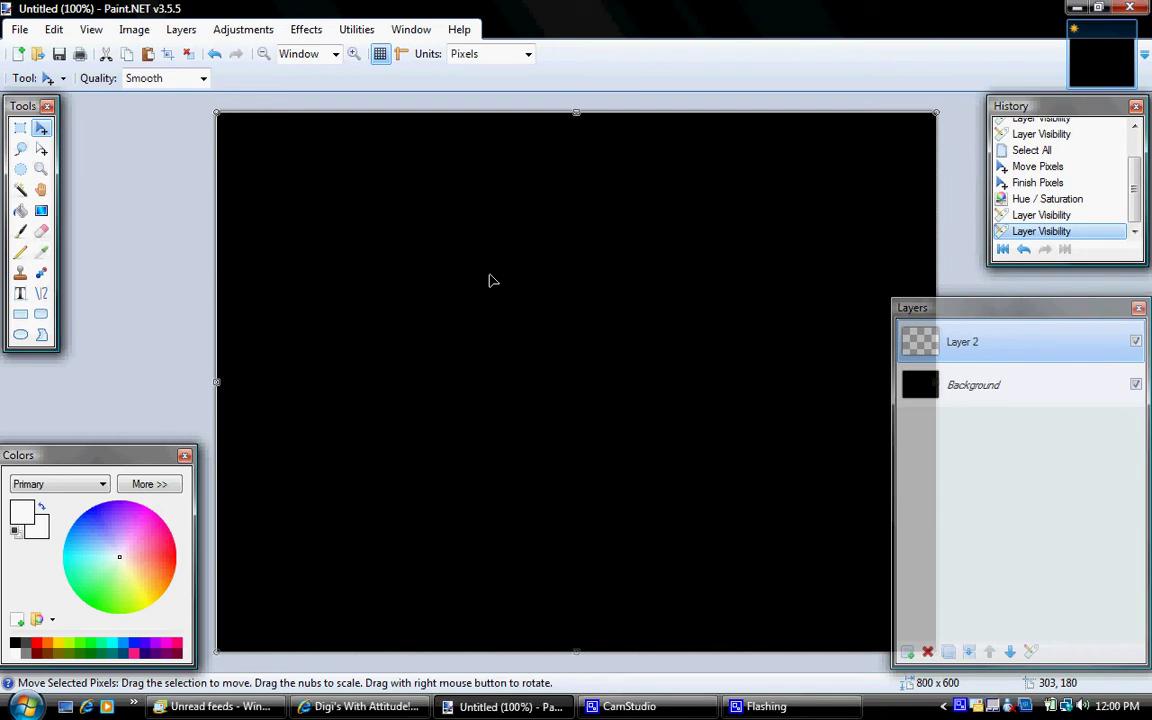
{"action": "left_click", "coordinate": [15, 645]}
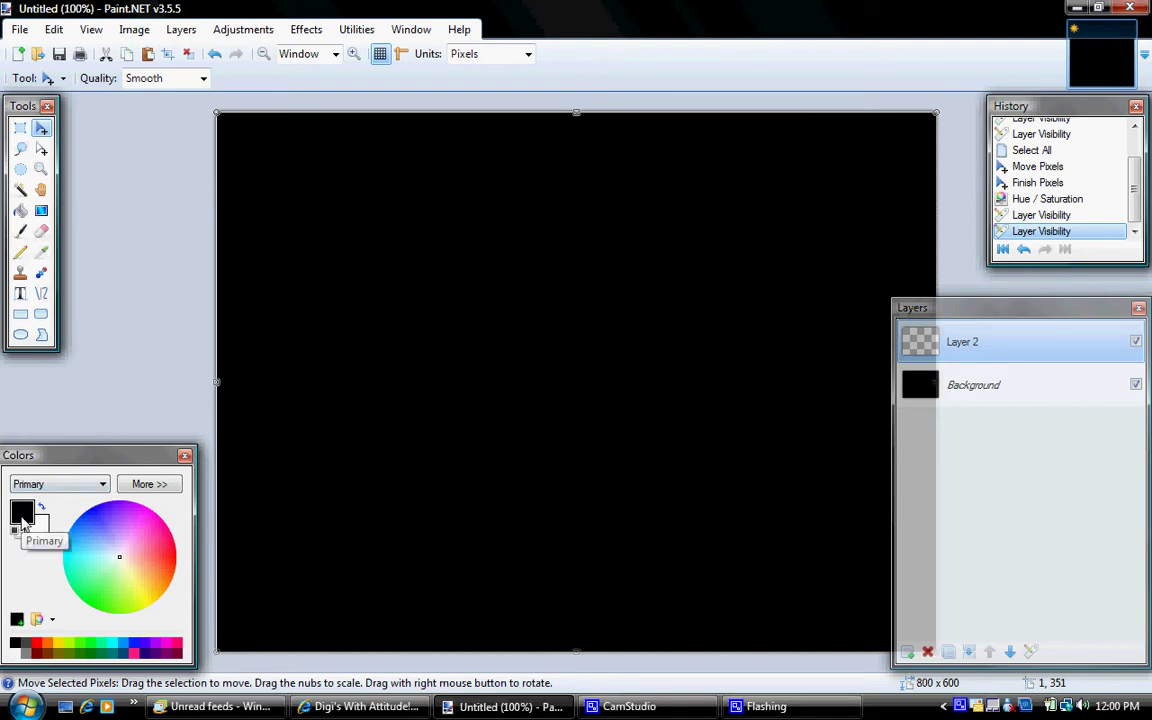
{"action": "left_click", "coordinate": [15, 652]}
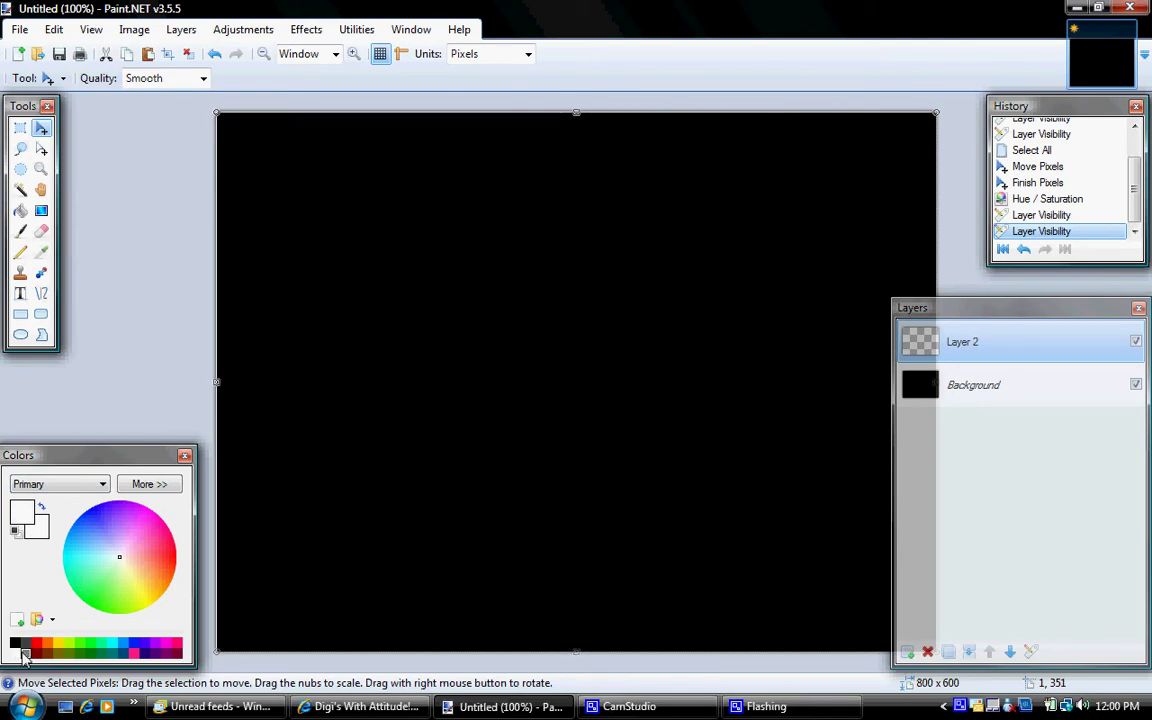
{"action": "left_click", "coordinate": [25, 652]}
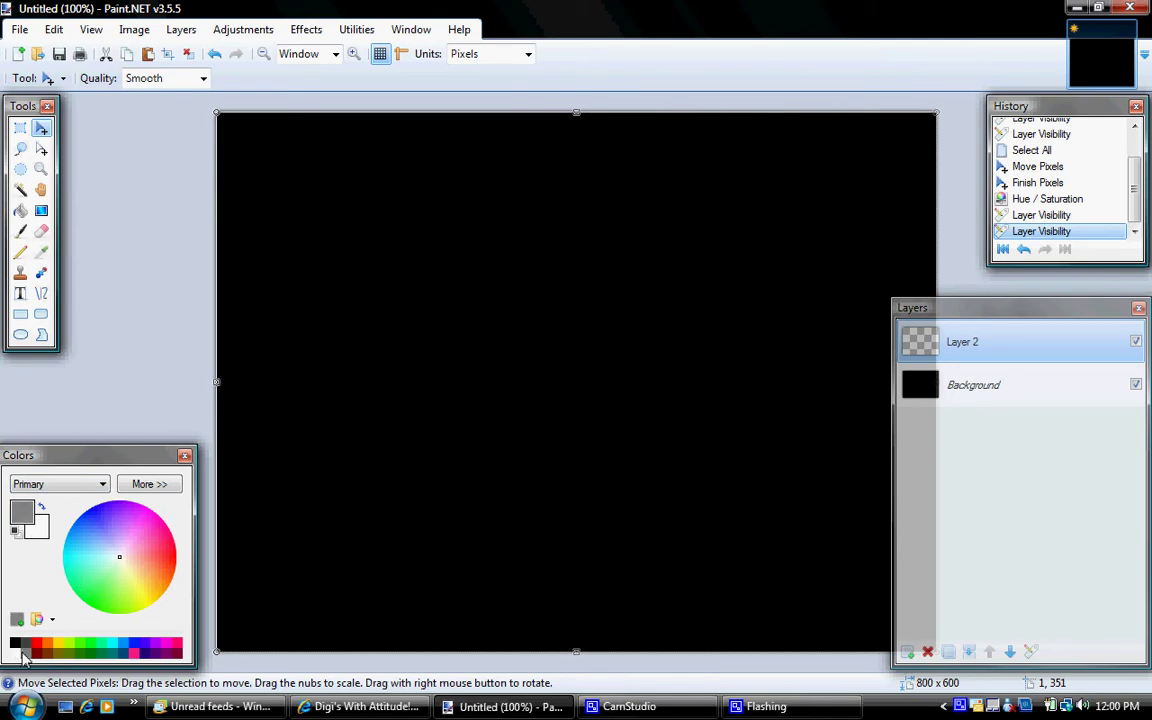
{"action": "left_click", "coordinate": [148, 484]}
{"action": "left_click_drag", "start_coordinate": [252, 652], "coordinate": [277, 641]}
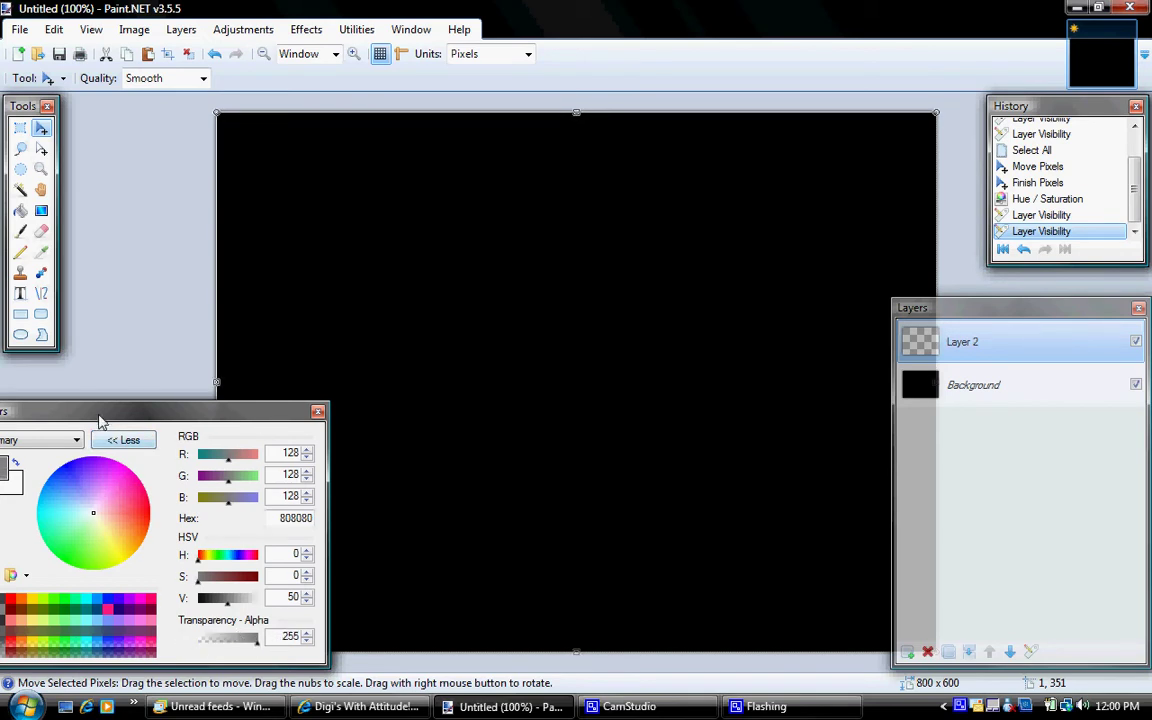
{"action": "left_click_drag", "start_coordinate": [99, 418], "coordinate": [132, 397]}
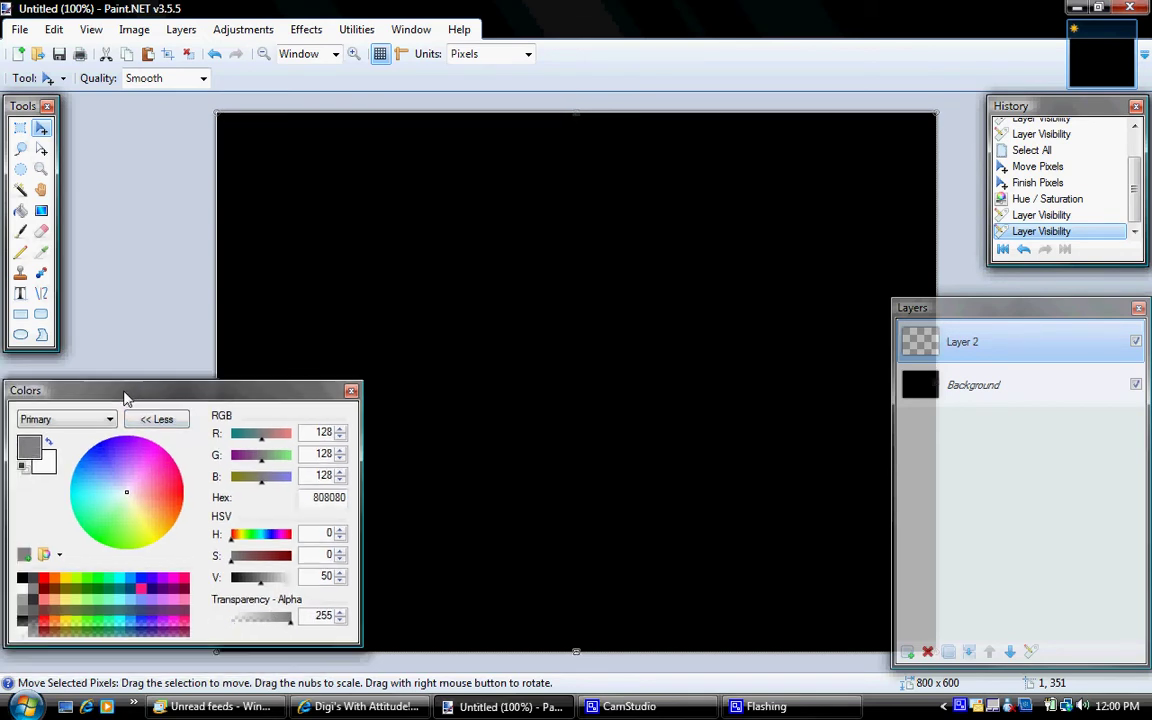
{"action": "left_click", "coordinate": [24, 590]}
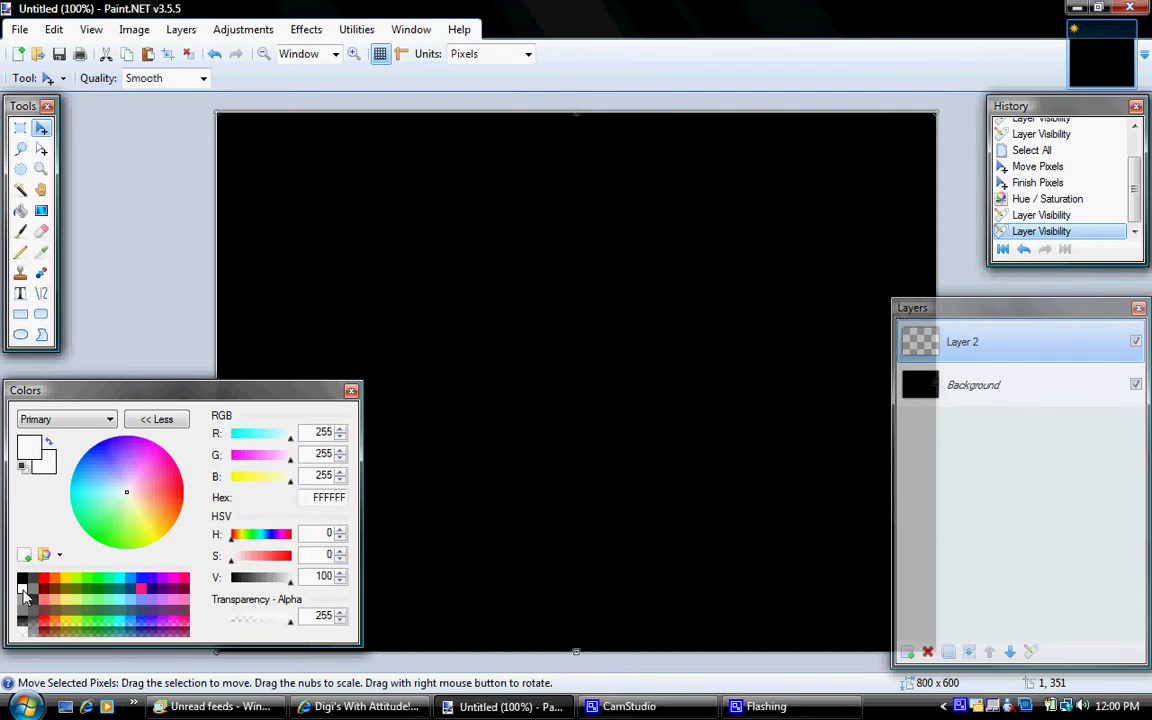
{"action": "left_click", "coordinate": [156, 420]}
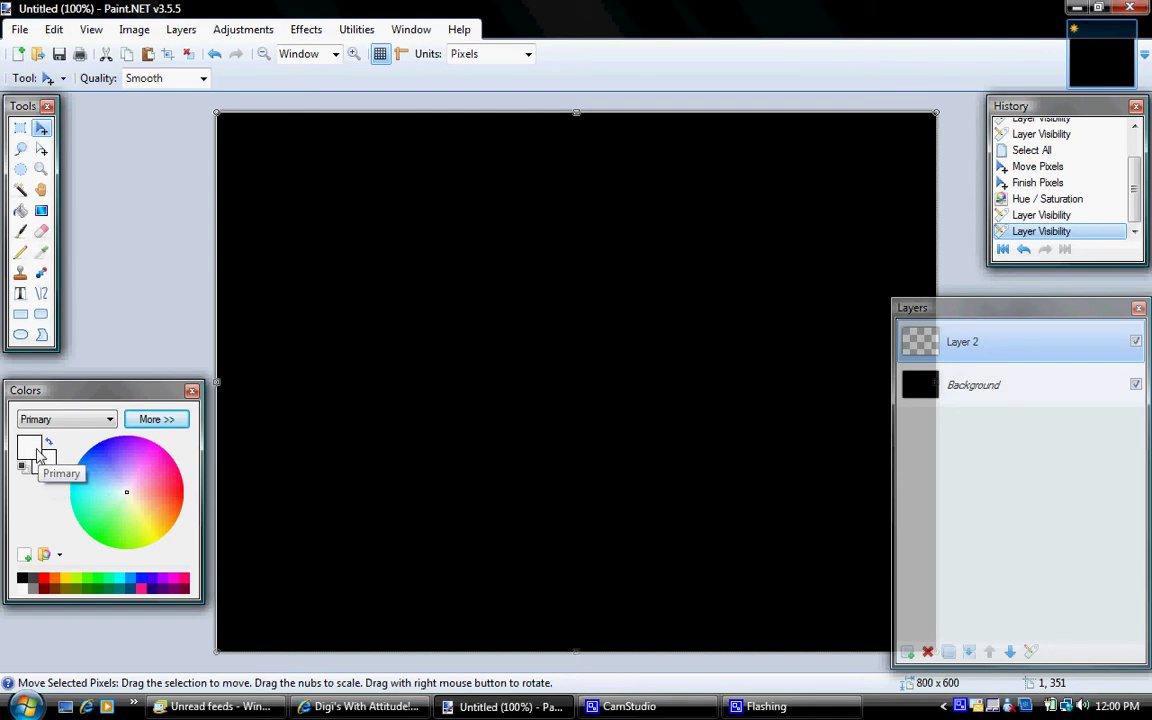
Choose the Text tool with font size 72.
{"action": "left_click", "coordinate": [20, 294]}
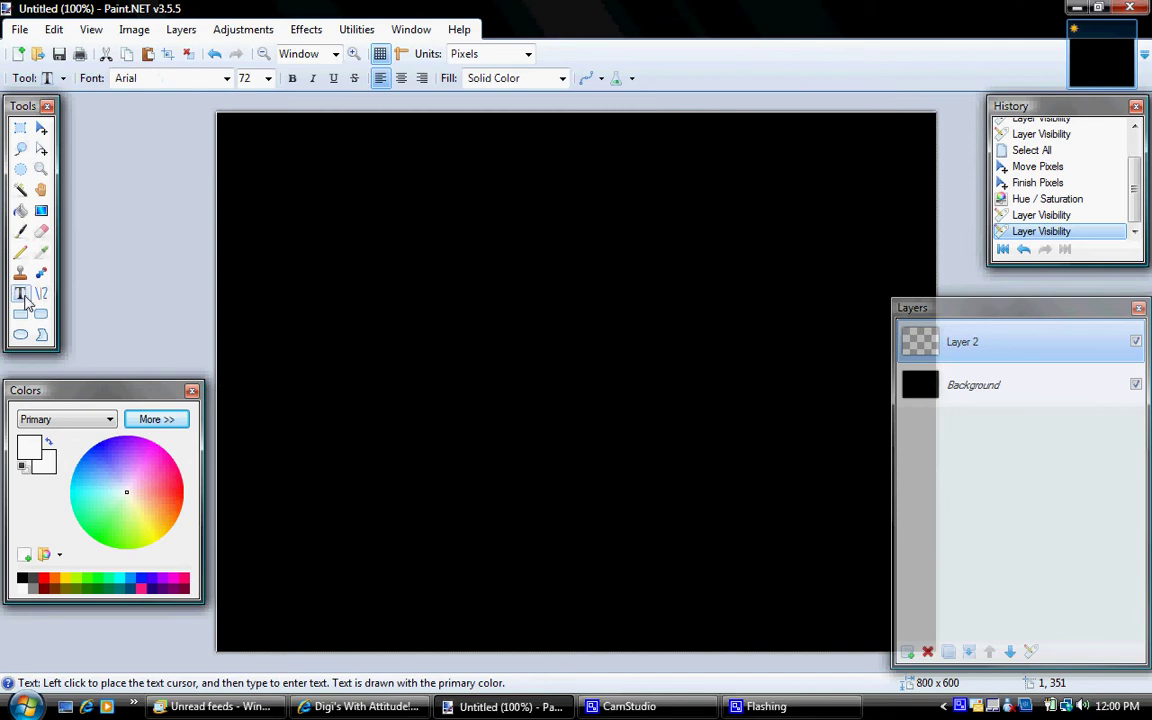
{"action": "left_click", "coordinate": [267, 80]}
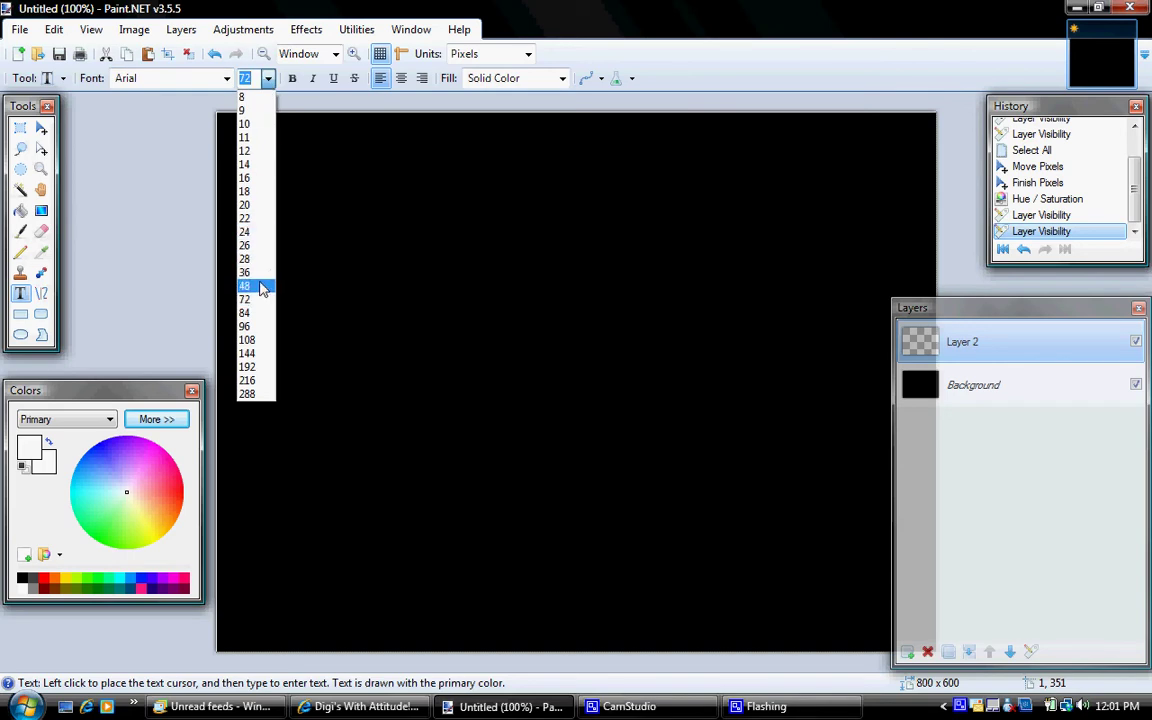
{"action": "left_click", "coordinate": [257, 300]}
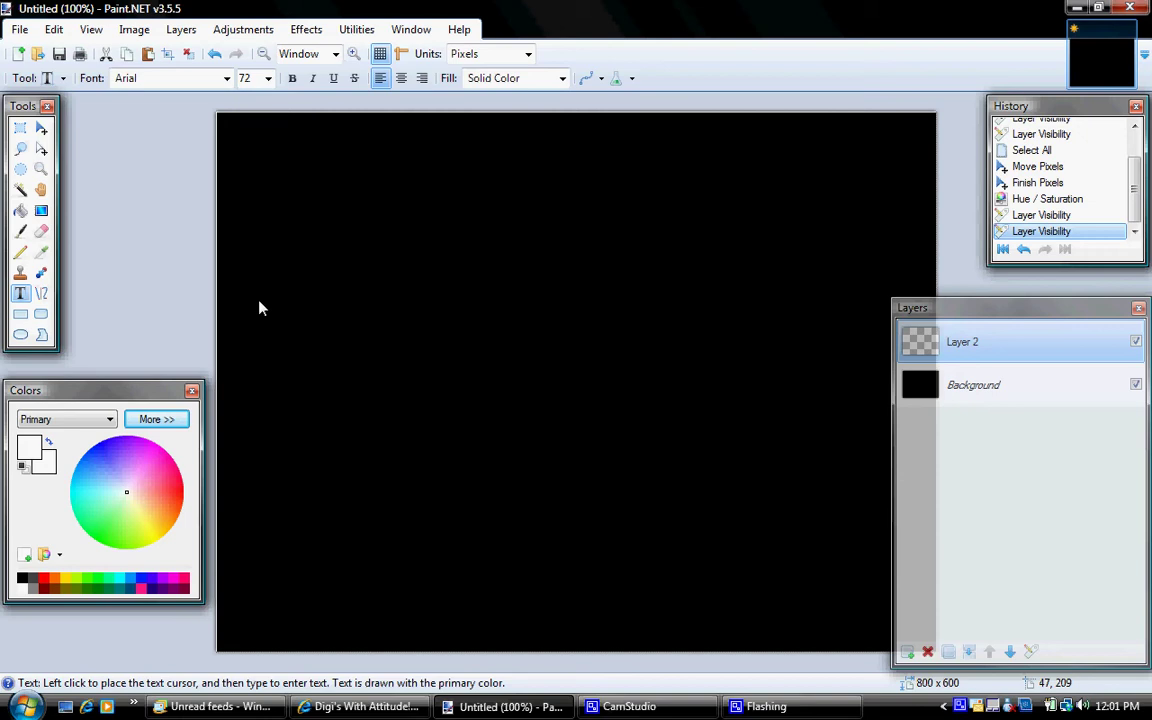
Type the author's full name near the canvas top-left and nudge it into position.
{"action": "left_click", "coordinate": [265, 234]}
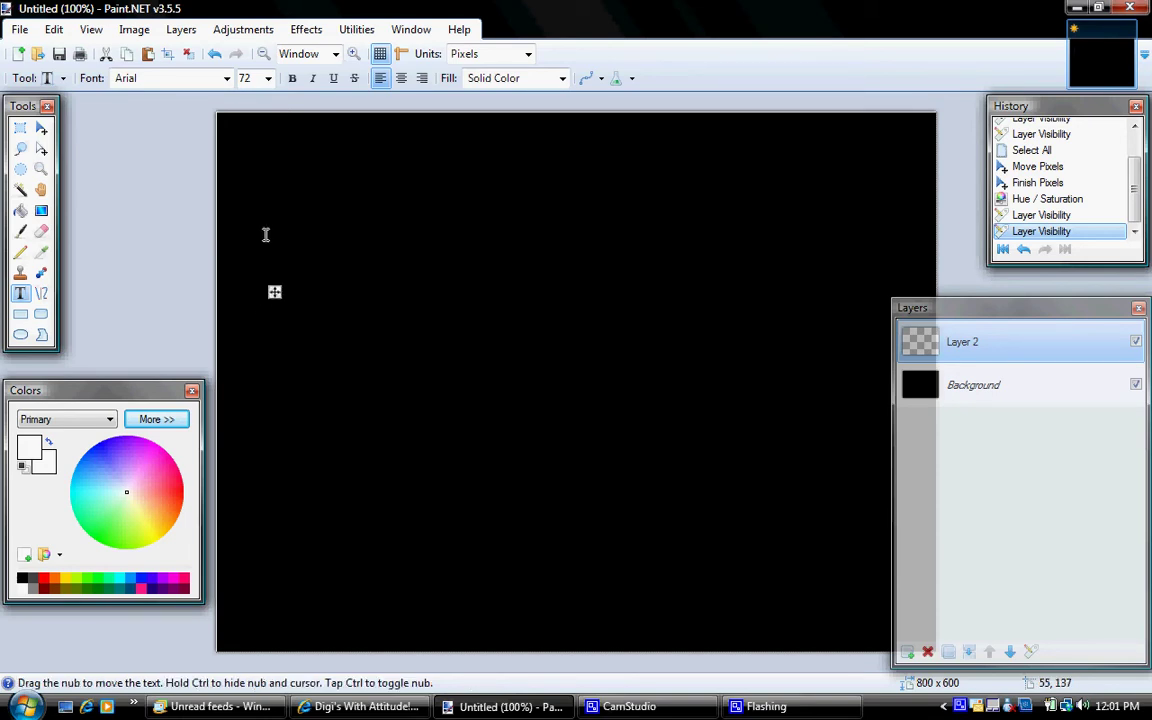
{"action": "left_click", "coordinate": [469, 440]}
{"action": "left_click", "coordinate": [634, 274]}
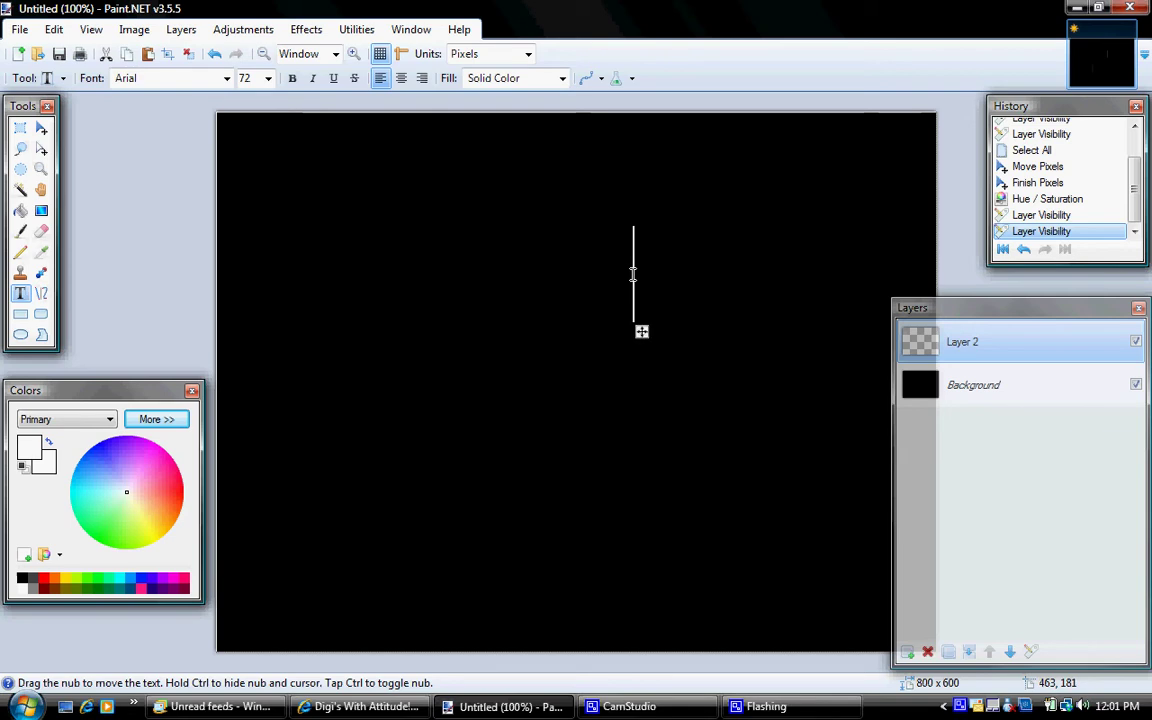
{"action": "left_click", "coordinate": [259, 195]}
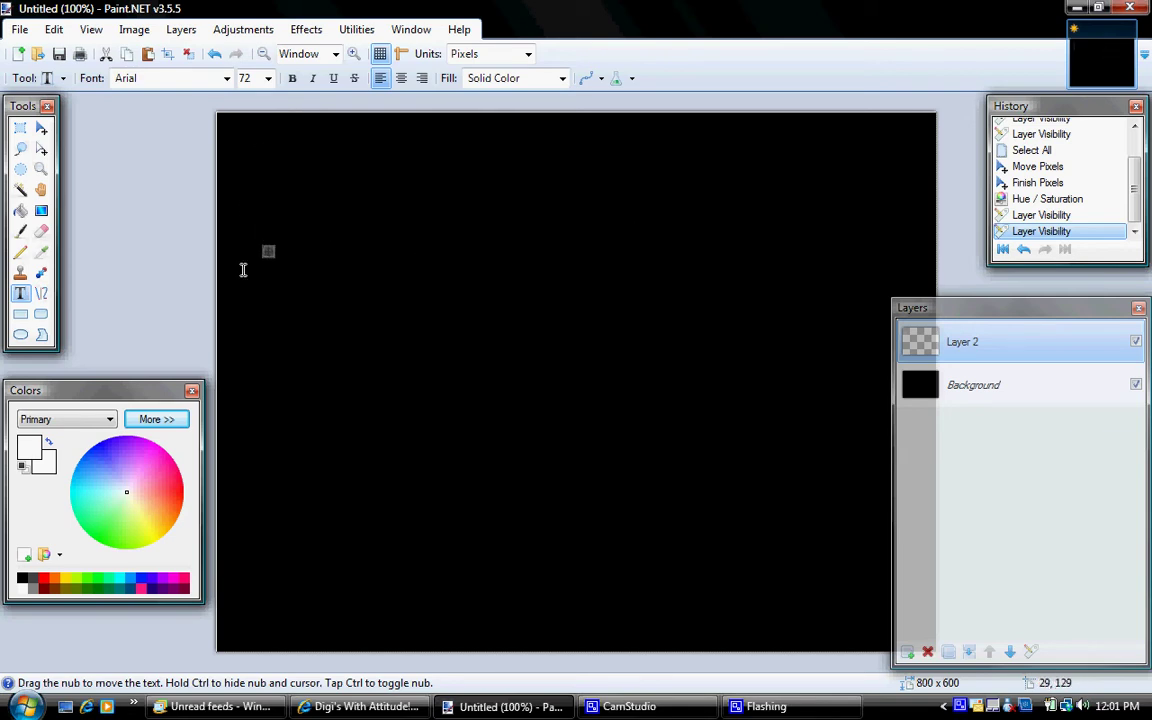
{"action": "left_click", "coordinate": [276, 356]}
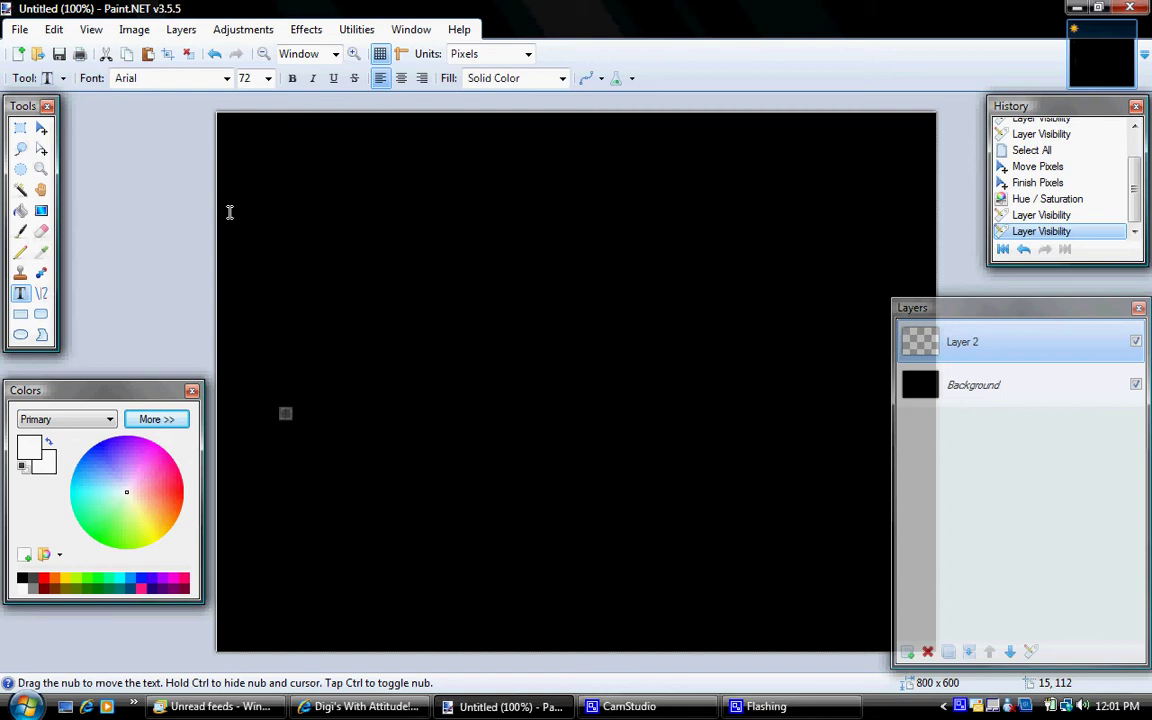
{"action": "left_click", "coordinate": [564, 253]}
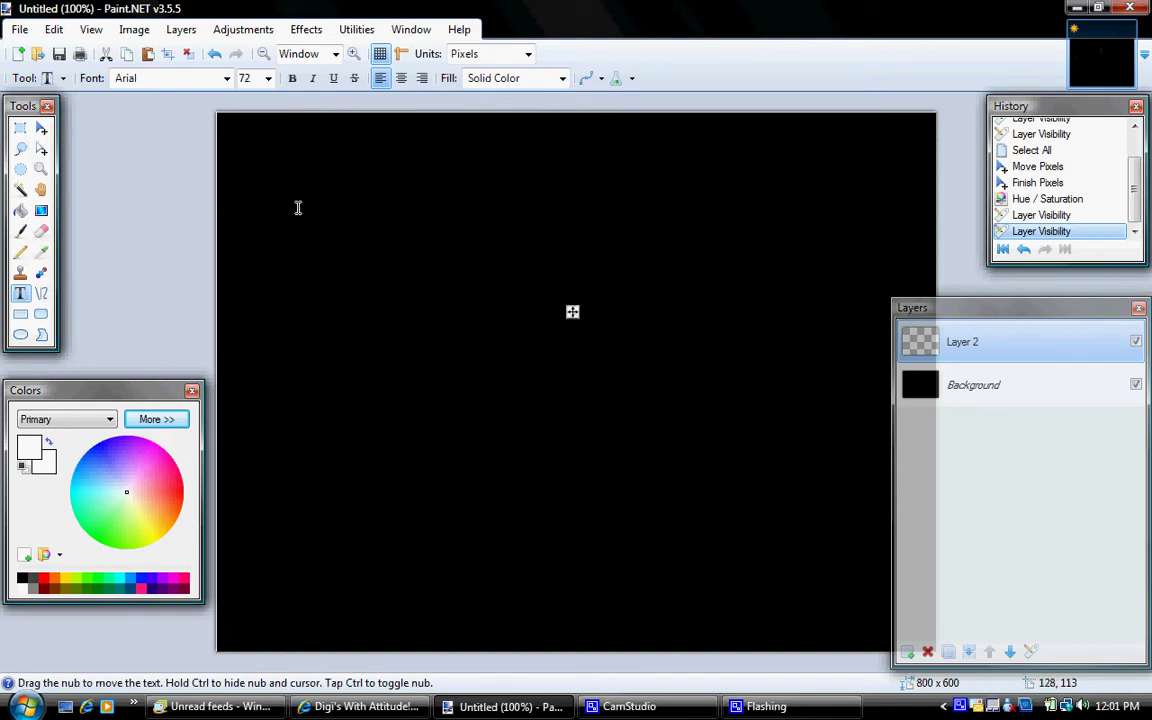
{"action": "left_click", "coordinate": [233, 195]}
{"action": "type", "text": "C"}
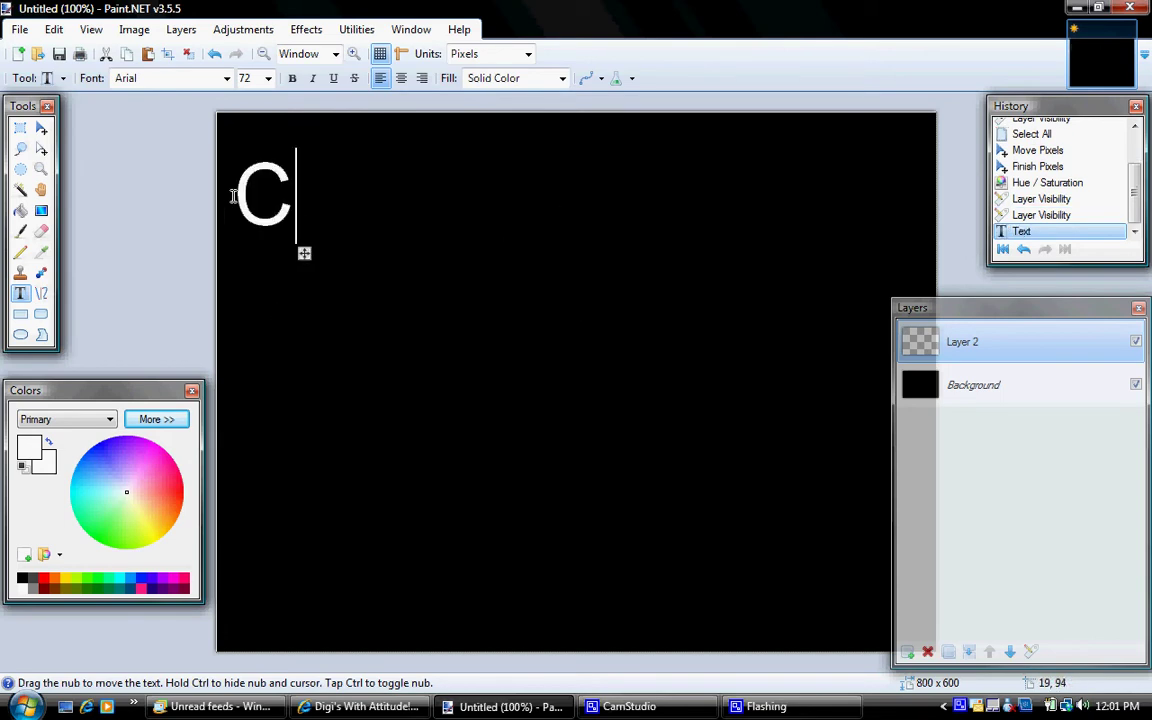
{"action": "type", "text": "indy-Ly"}
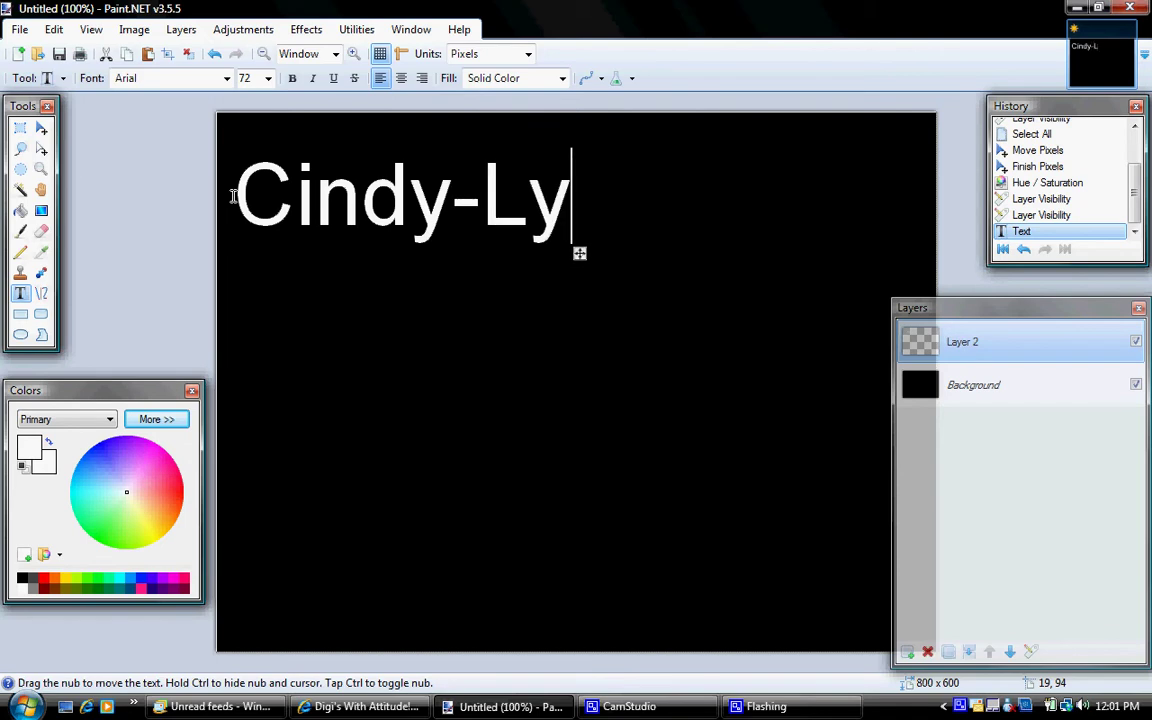
{"action": "type", "text": "nn Taylor"}
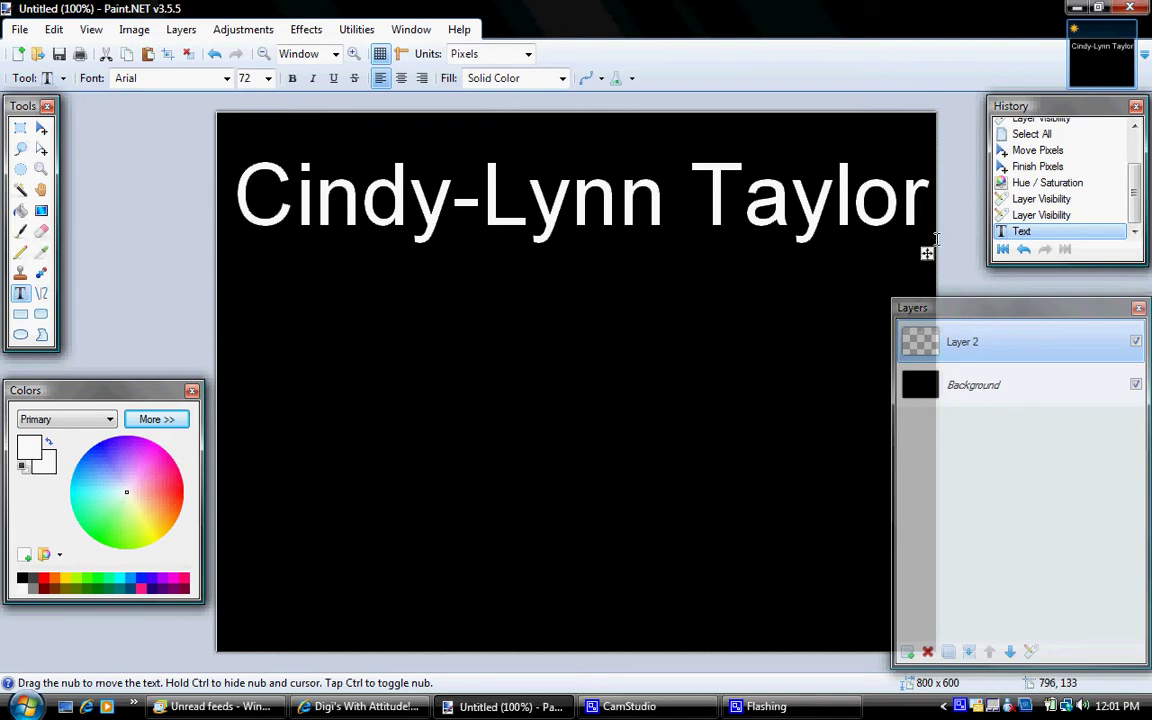
{"action": "mouse_move", "coordinate": [928, 254]}
{"action": "left_mouse_down"}
{"action": "mouse_move", "coordinate": [918, 260]}
{"action": "mouse_move", "coordinate": [920, 249]}
{"action": "left_mouse_up"}
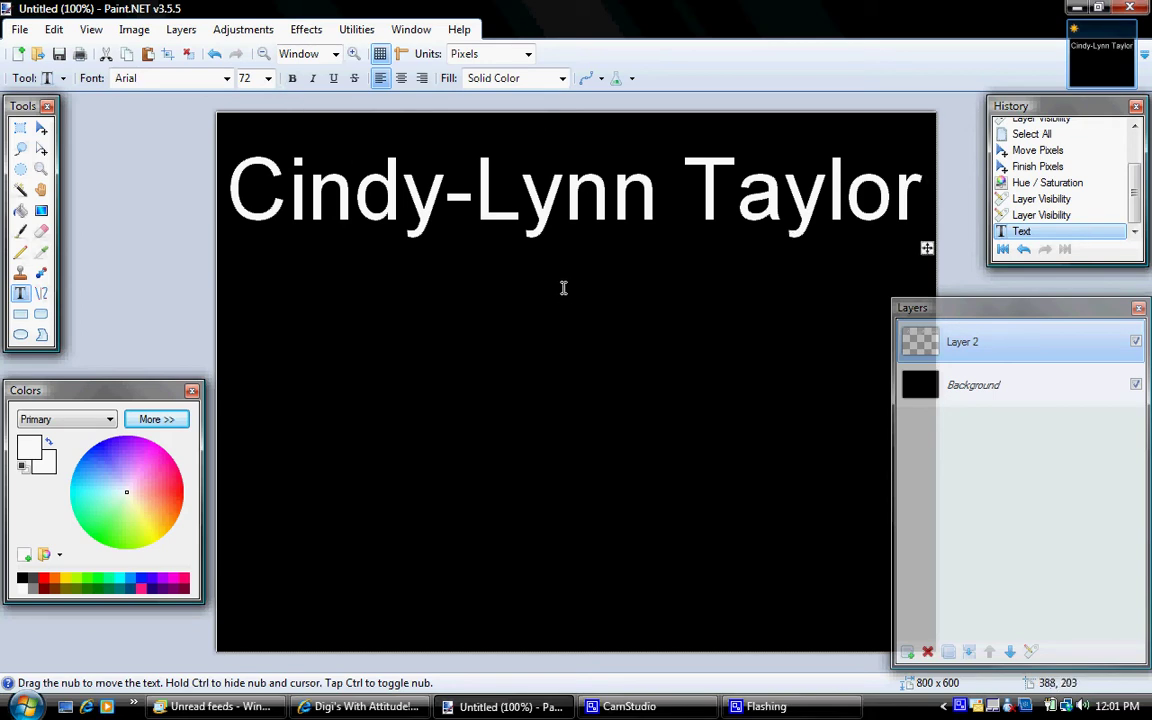
On a new Layer 3, type 'Copyright 2010' below the name and centre it.
{"action": "left_click", "coordinate": [182, 30]}
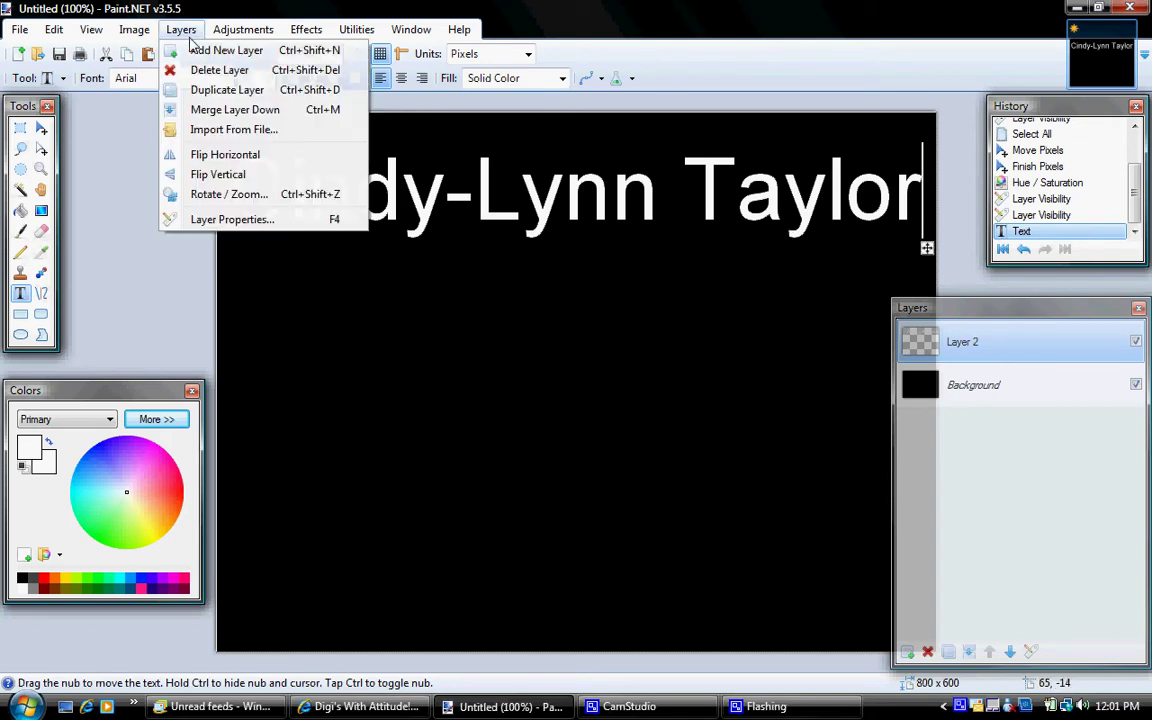
{"action": "left_click", "coordinate": [192, 48]}
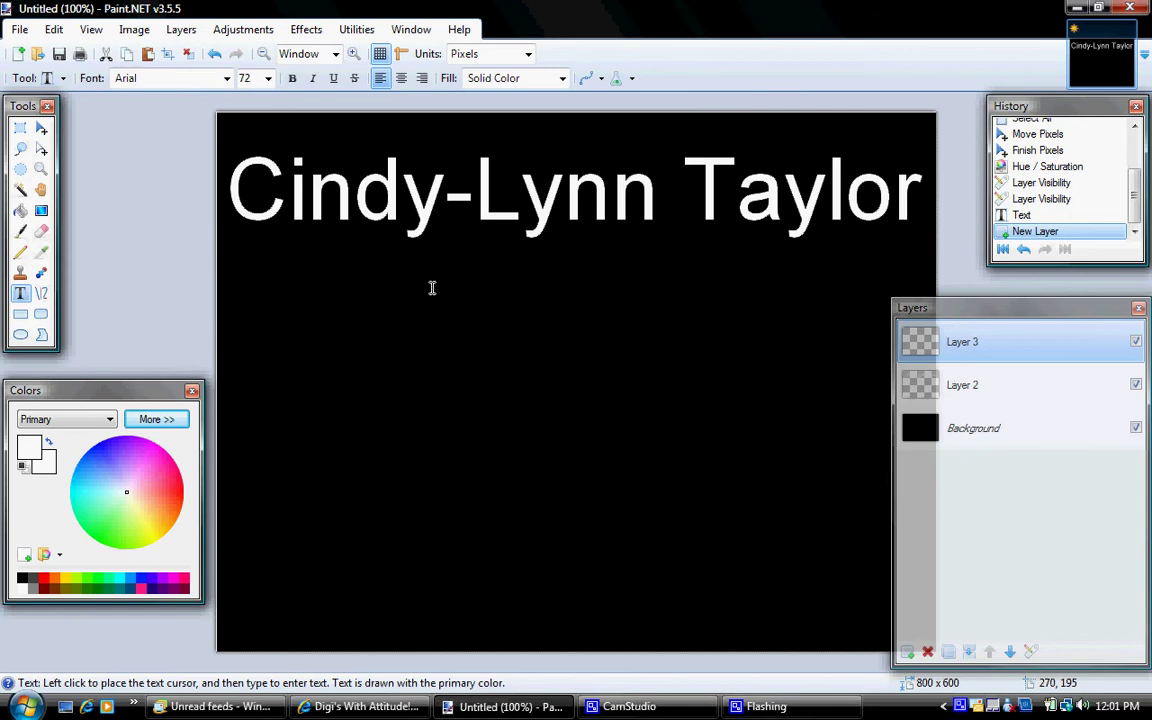
{"action": "left_click", "coordinate": [260, 260]}
{"action": "type", "text": "Cop"}
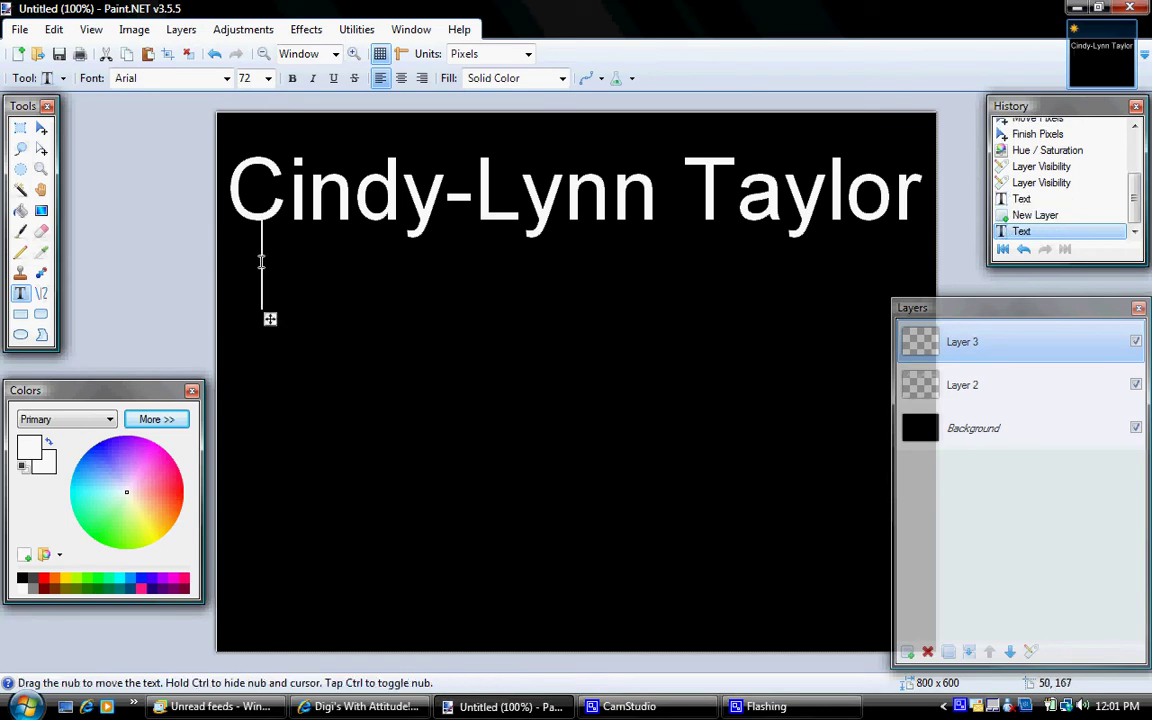
{"action": "type", "text": "yrigh"}
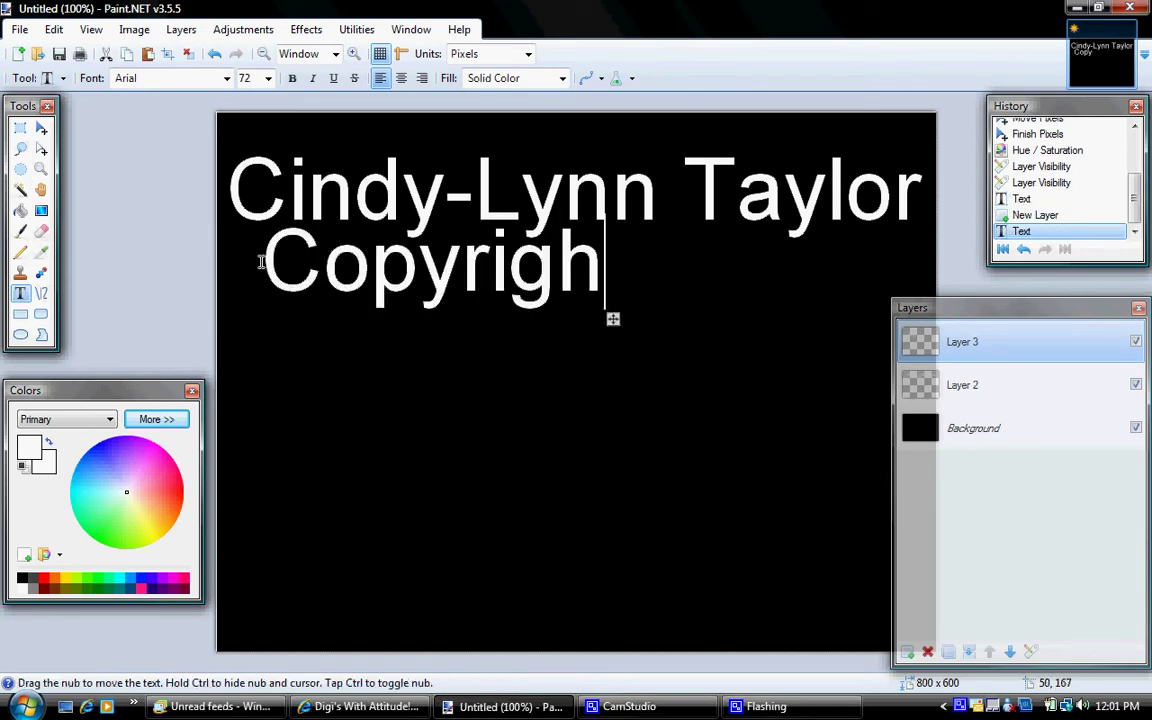
{"action": "type", "text": "t 2010"}
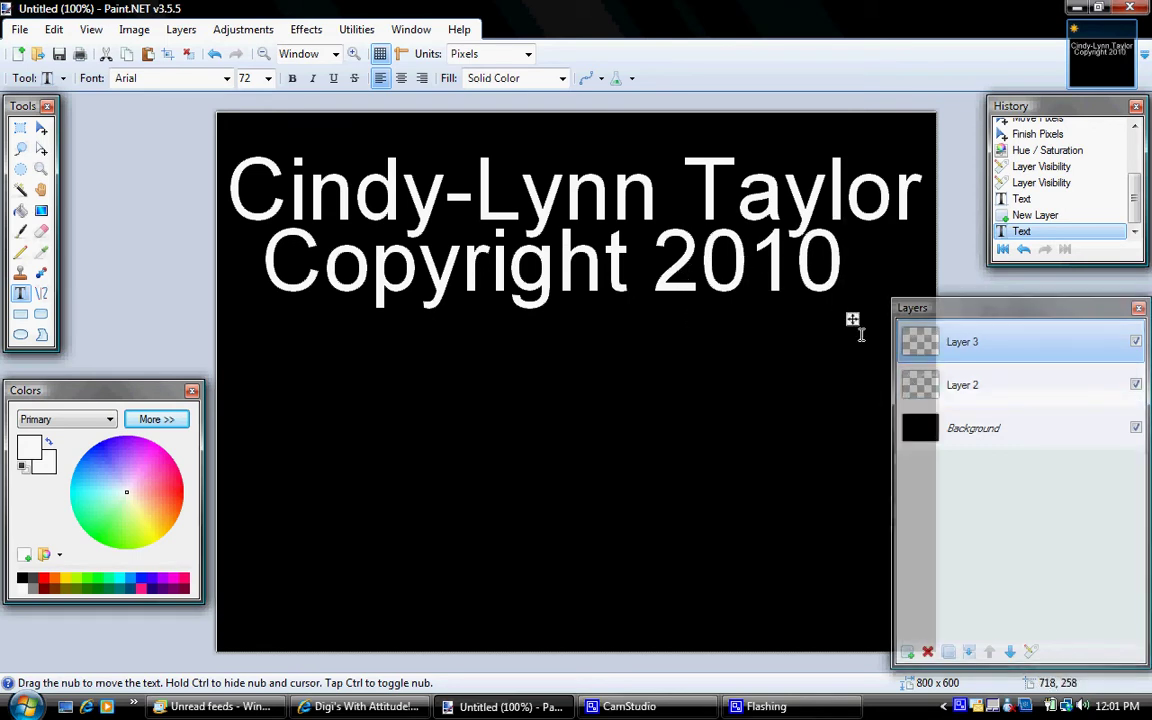
{"action": "left_click_drag", "start_coordinate": [852, 318], "coordinate": [867, 334]}
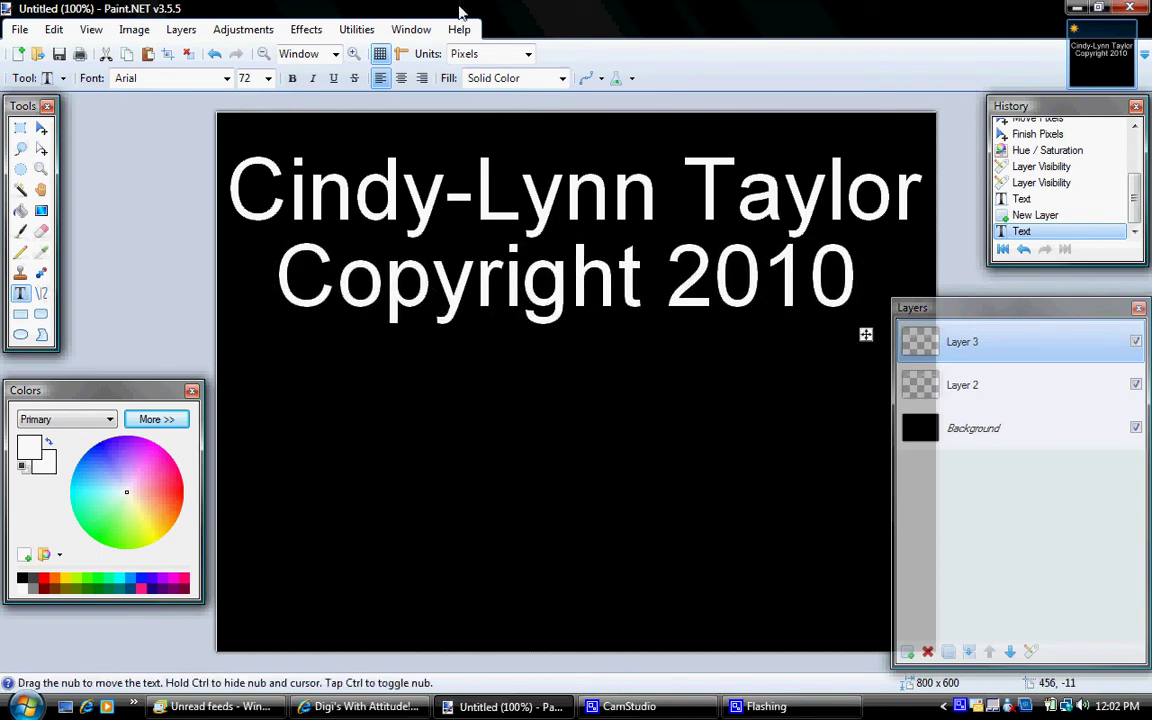
Add Layer 4, try typing 'Digi's With Att' at size 72, then erase the oversized line.
{"action": "left_click", "coordinate": [180, 30]}
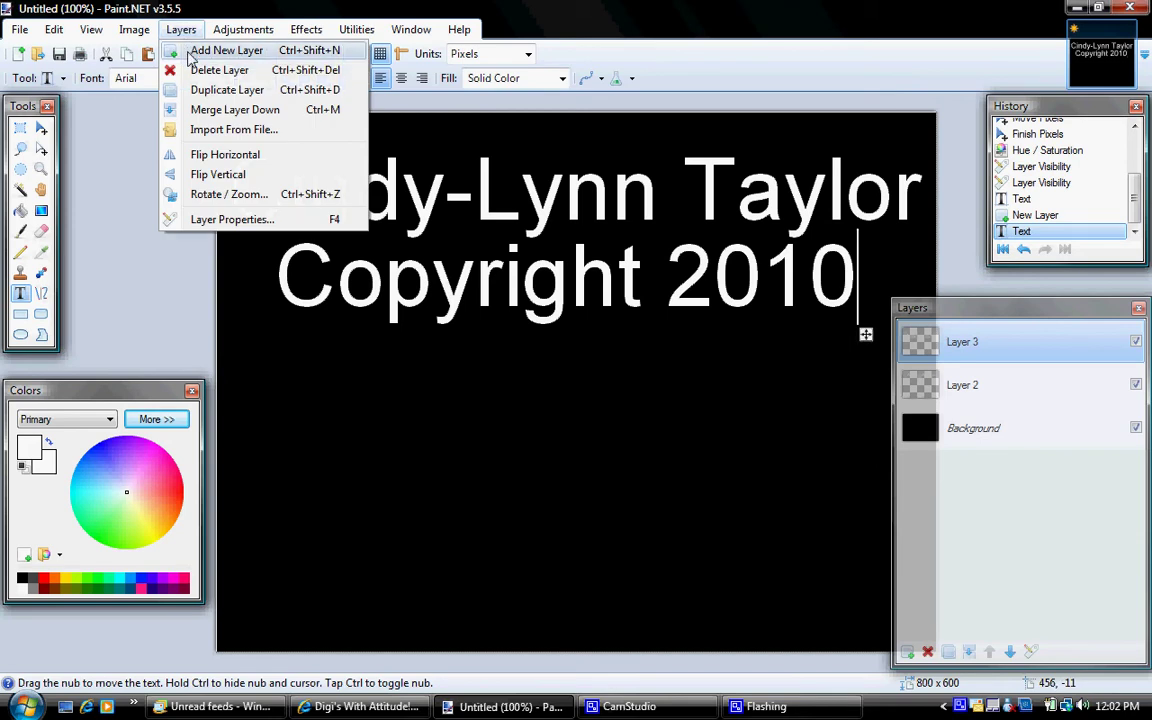
{"action": "left_click", "coordinate": [203, 49]}
{"action": "left_click", "coordinate": [346, 358]}
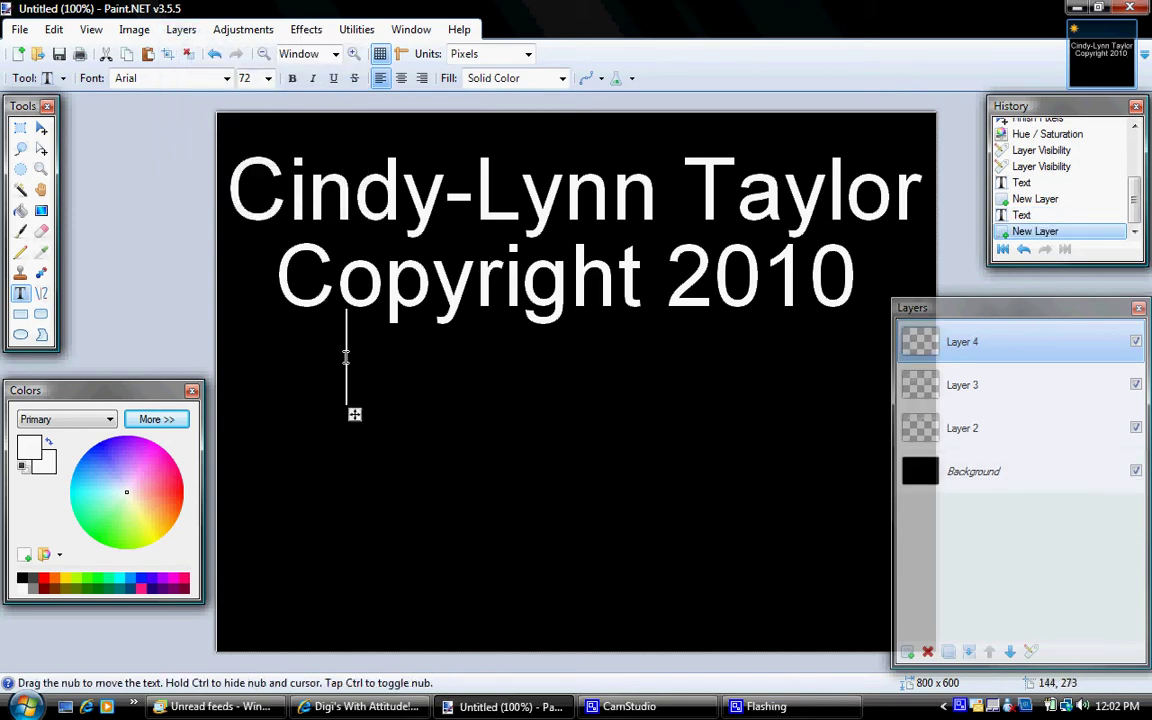
{"action": "type", "text": "Digi's"}
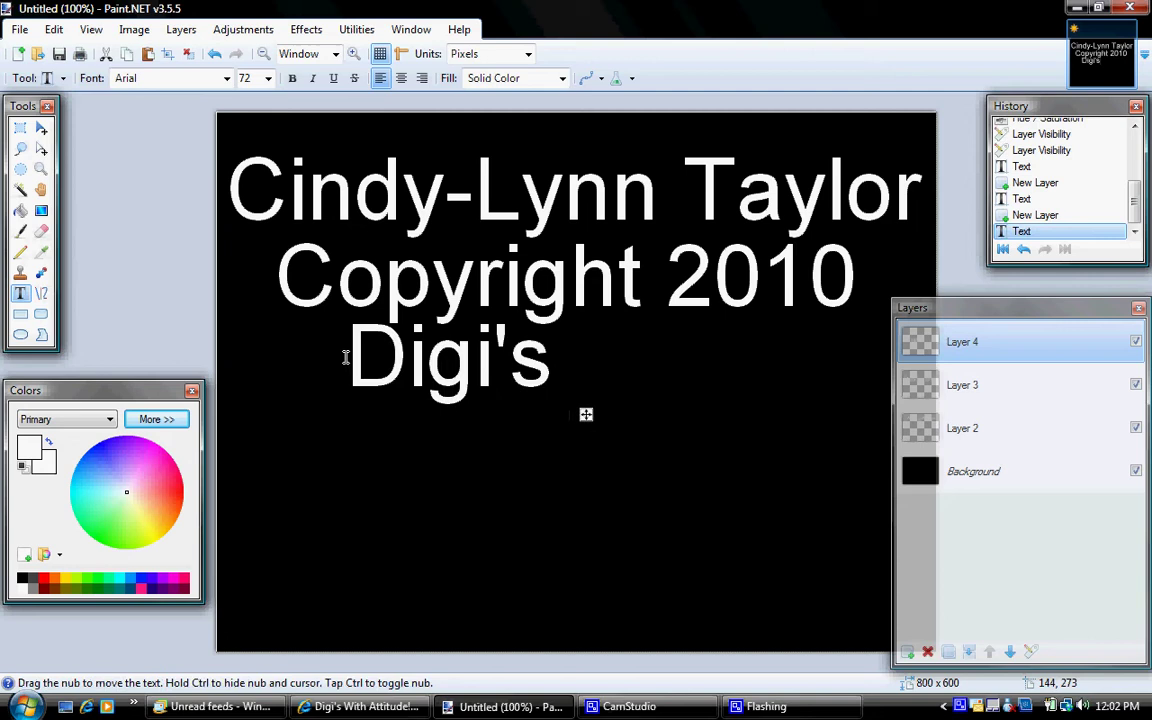
{"action": "type", "text": " With Att"}
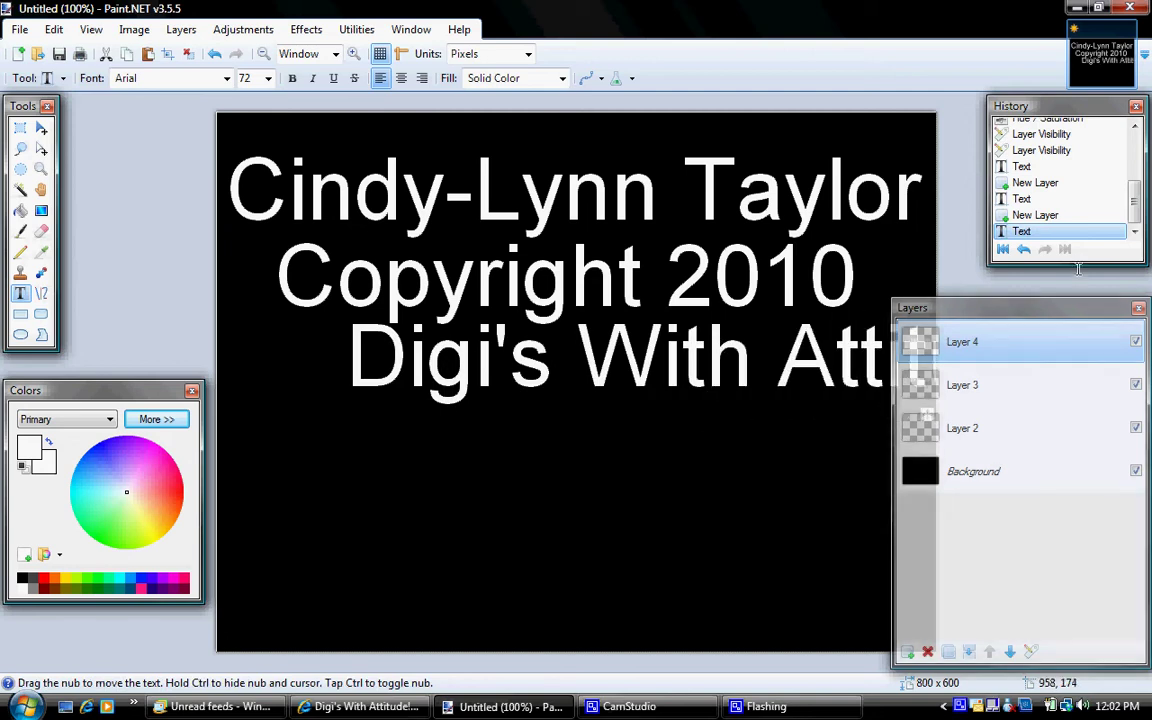
{"action": "left_click_drag", "start_coordinate": [1015, 320], "coordinate": [1107, 341]}
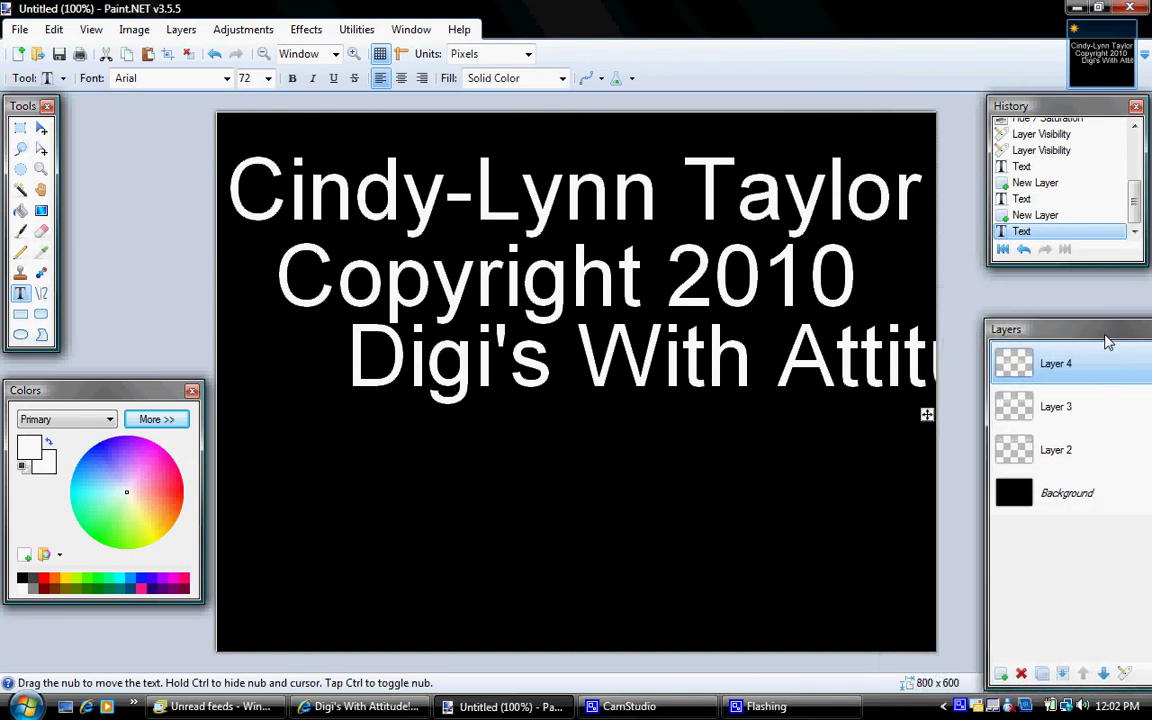
{"action": "left_click_drag", "start_coordinate": [927, 416], "coordinate": [804, 434]}
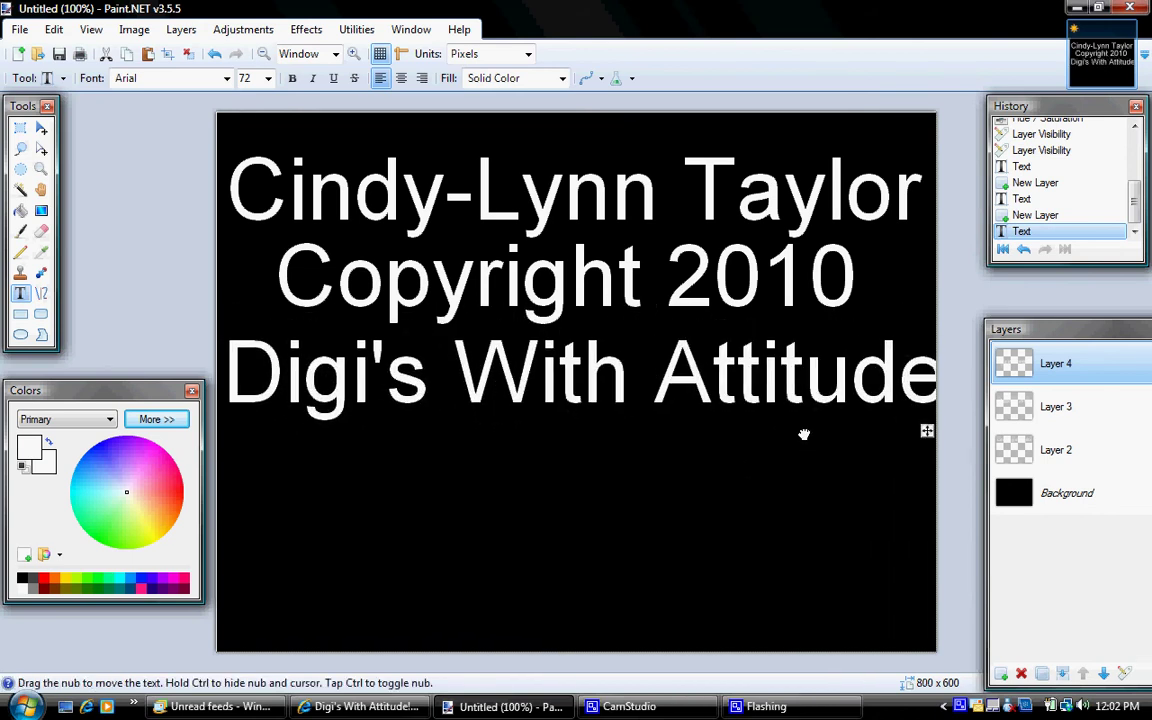
{"action": "key", "text": "BackSpace"}
{"action": "key", "text": "BackSpace"}
{"action": "key", "text": "BackSpace"}
{"action": "key", "text": "BackSpace"}
{"action": "key", "text": "BackSpace"}
{"action": "key", "text": "BackSpace"}
{"action": "key", "text": "BackSpace"}
{"action": "key", "text": "BackSpace"}
{"action": "key", "text": "BackSpace"}
{"action": "key", "text": "BackSpace"}
{"action": "key", "text": "BackSpace"}
{"action": "key", "text": "BackSpace"}
{"action": "key", "text": "BackSpace"}
{"action": "key", "text": "BackSpace"}
{"action": "key", "text": "BackSpace"}
{"action": "key", "text": "BackSpace"}
{"action": "key", "text": "BackSpace"}
{"action": "key", "text": "BackSpace"}
{"action": "key", "text": "BackSpace"}
{"action": "key", "text": "BackSpace"}
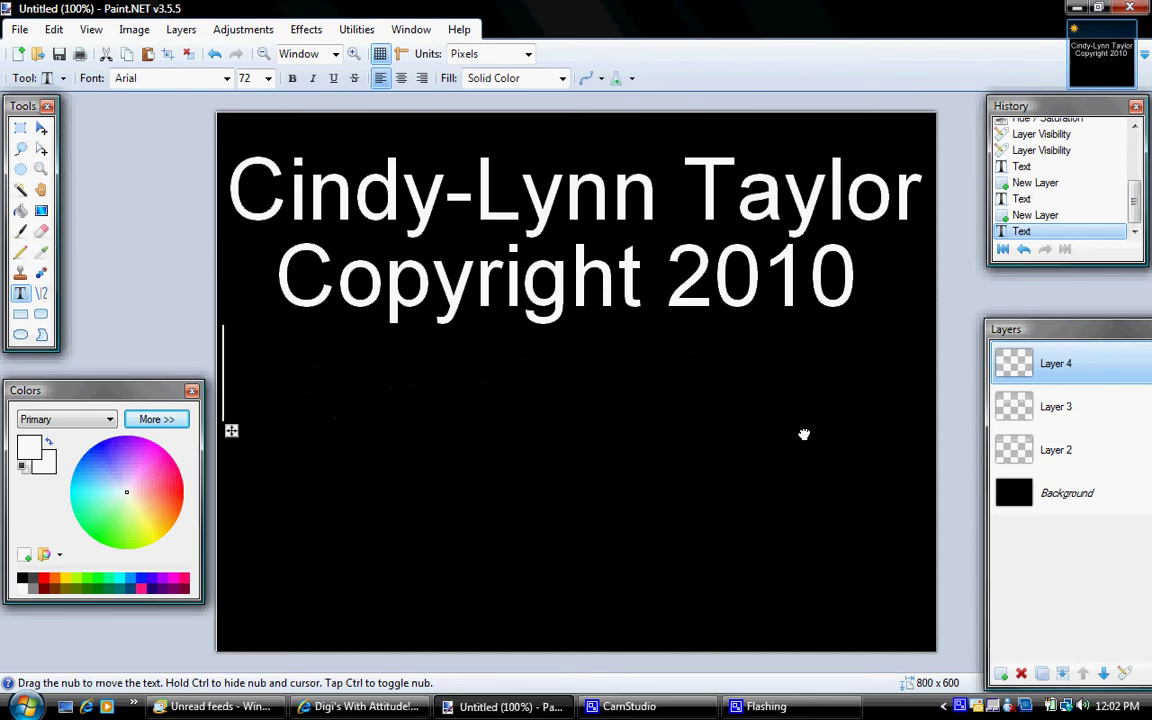
Set font size to 60 and type 'Digi's With Attitude!' centred under the copyright line.
{"action": "left_click", "coordinate": [269, 78]}
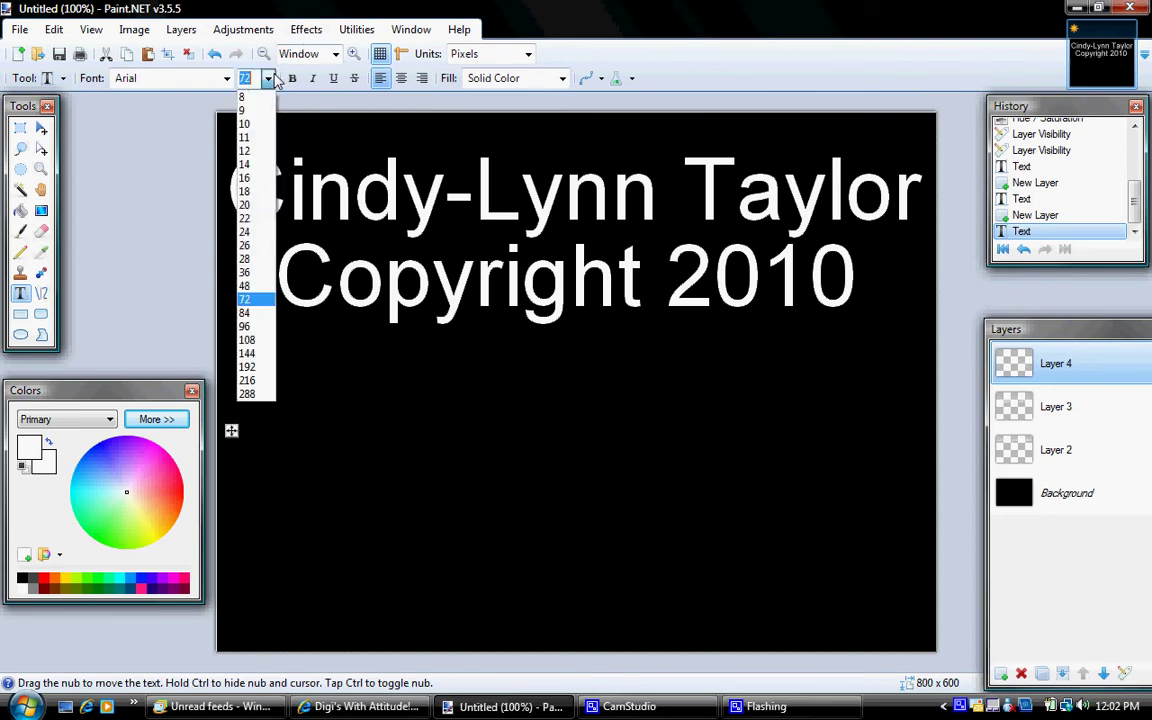
{"action": "left_click", "coordinate": [252, 80]}
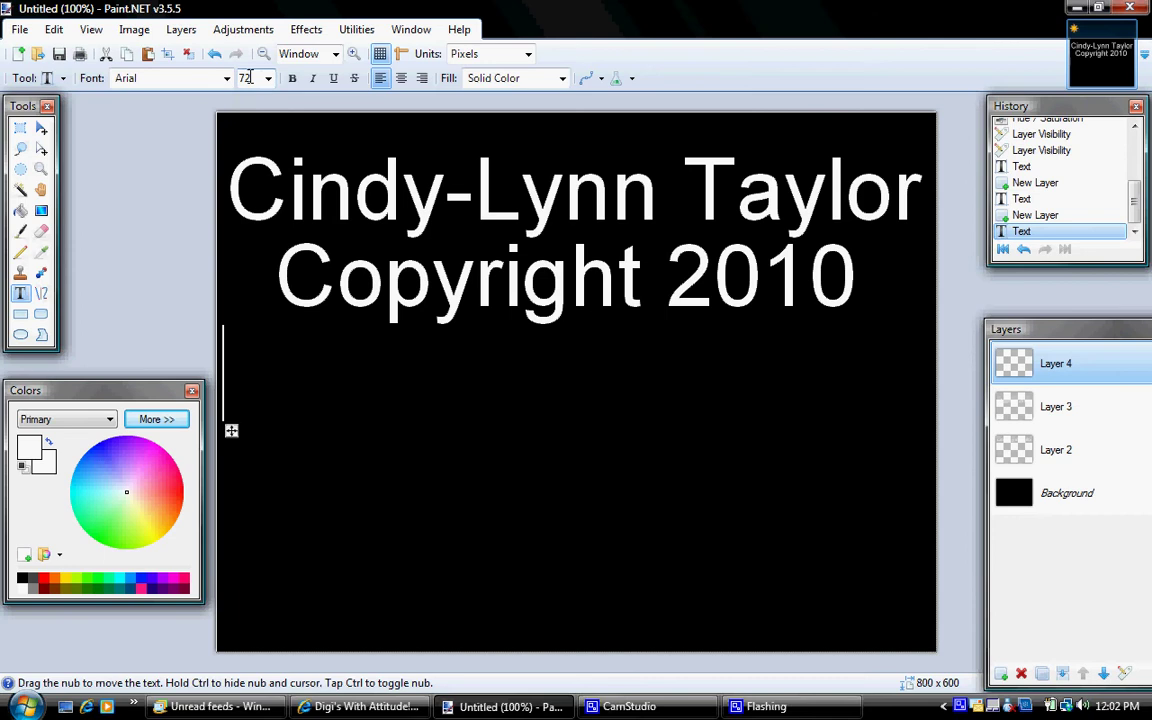
{"action": "left_click", "coordinate": [247, 78]}
{"action": "type", "text": "60"}
{"action": "key", "text": "Return"}
{"action": "type", "text": "Digi's"}
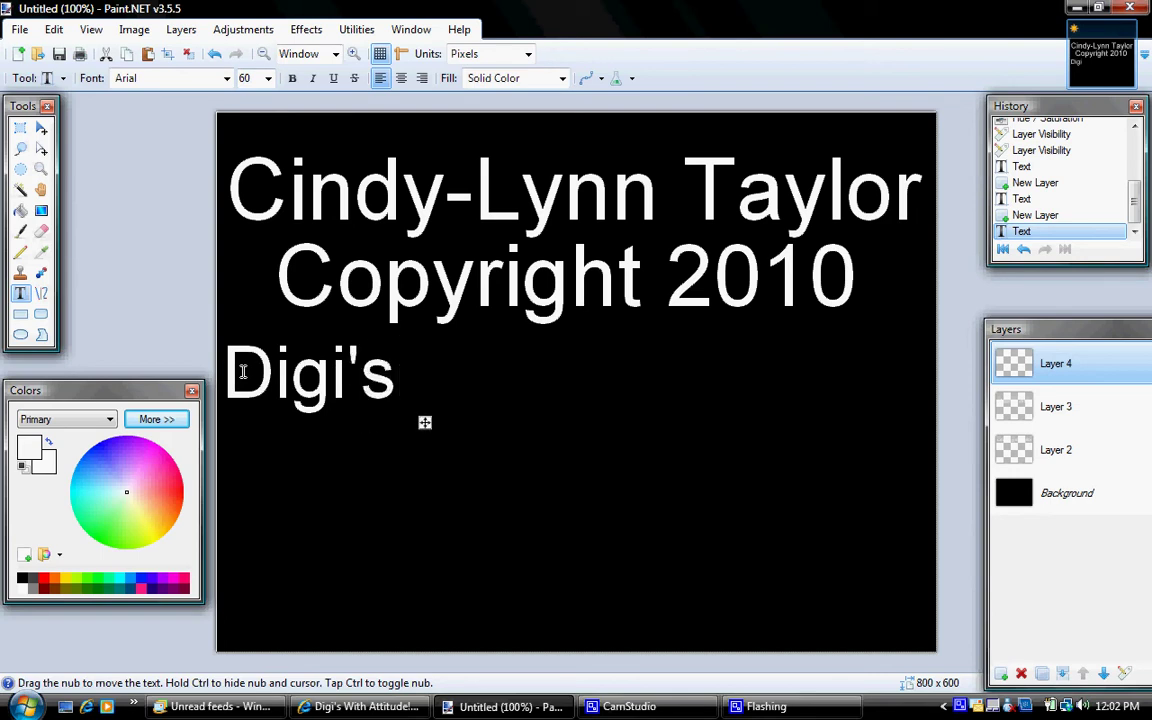
{"action": "type", "text": " With Atti"}
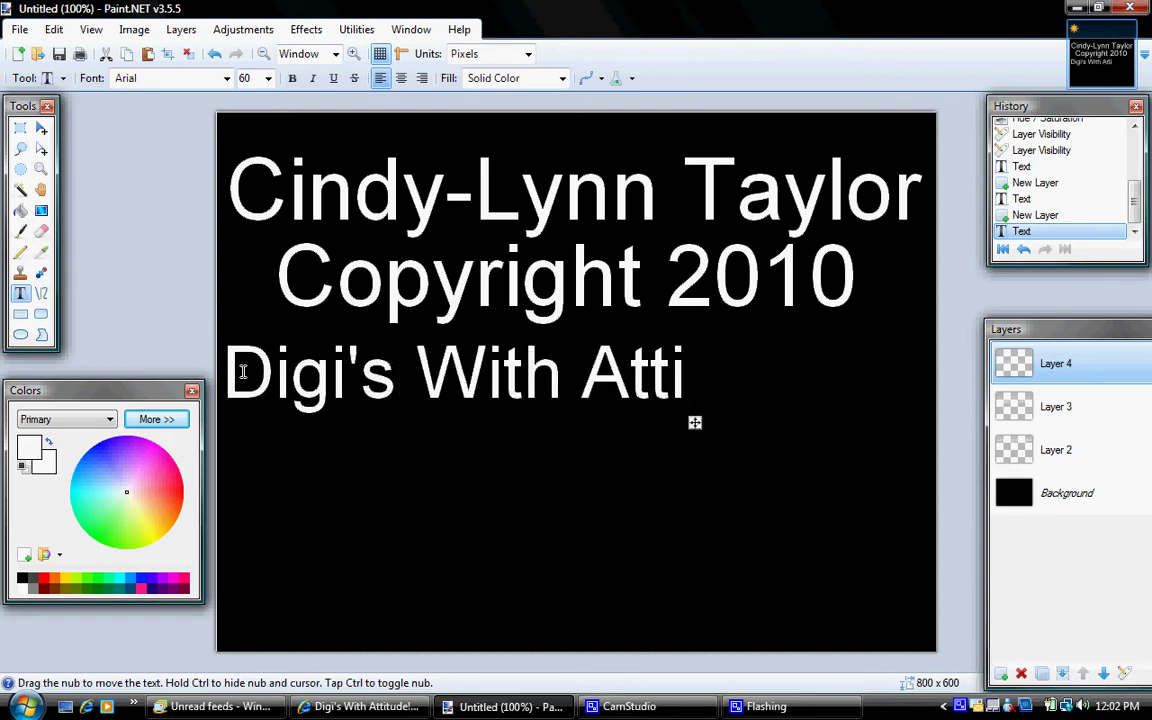
{"action": "type", "text": "tude!"}
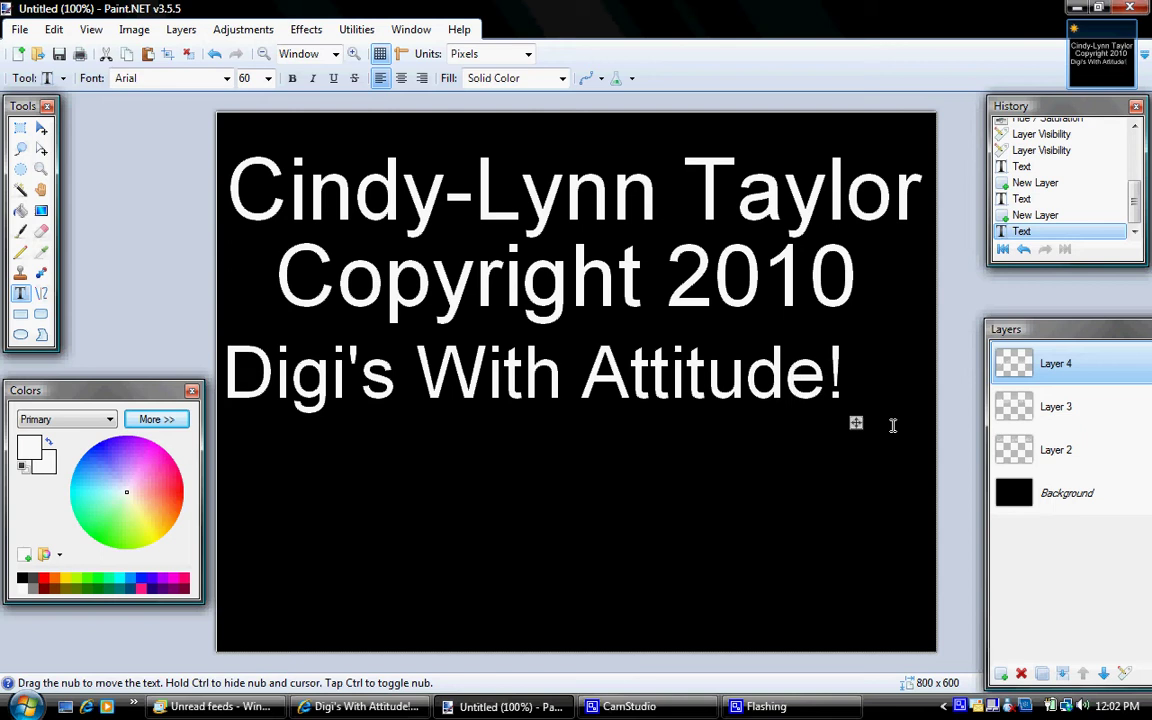
{"action": "left_click_drag", "start_coordinate": [857, 424], "coordinate": [904, 417]}
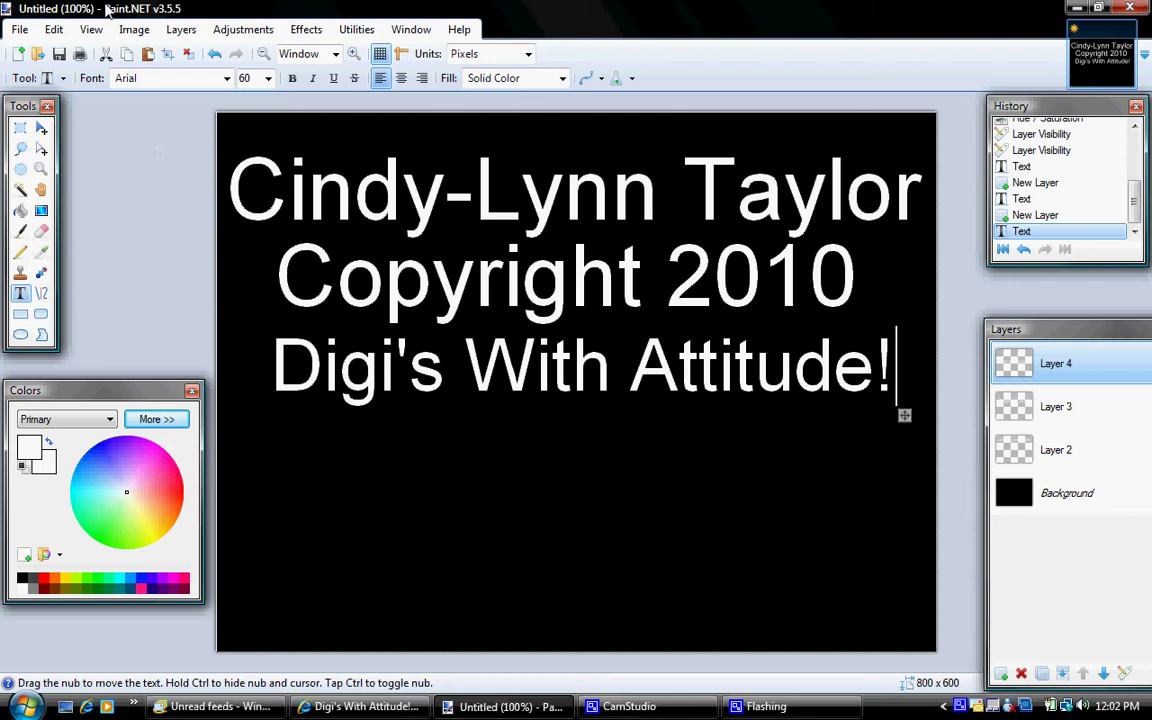
{"action": "left_click", "coordinate": [178, 30]}
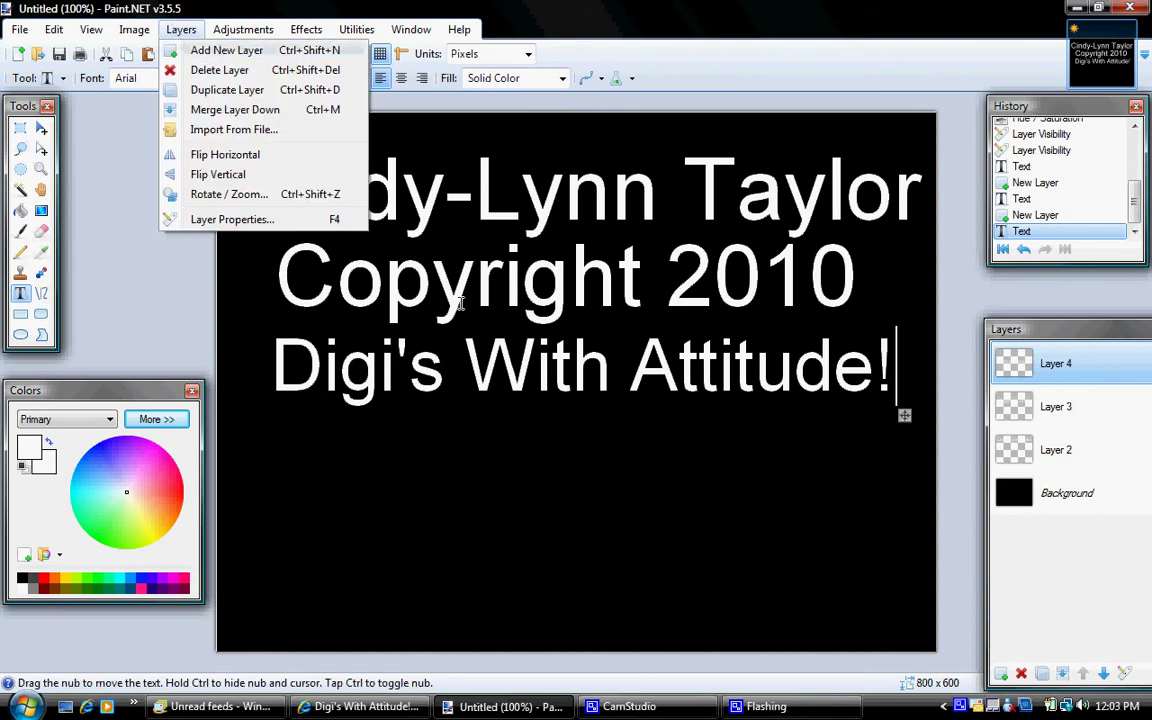
Rectangle-select the three text lines and crop the image to 797 × 348.
{"action": "left_click", "coordinate": [489, 415]}
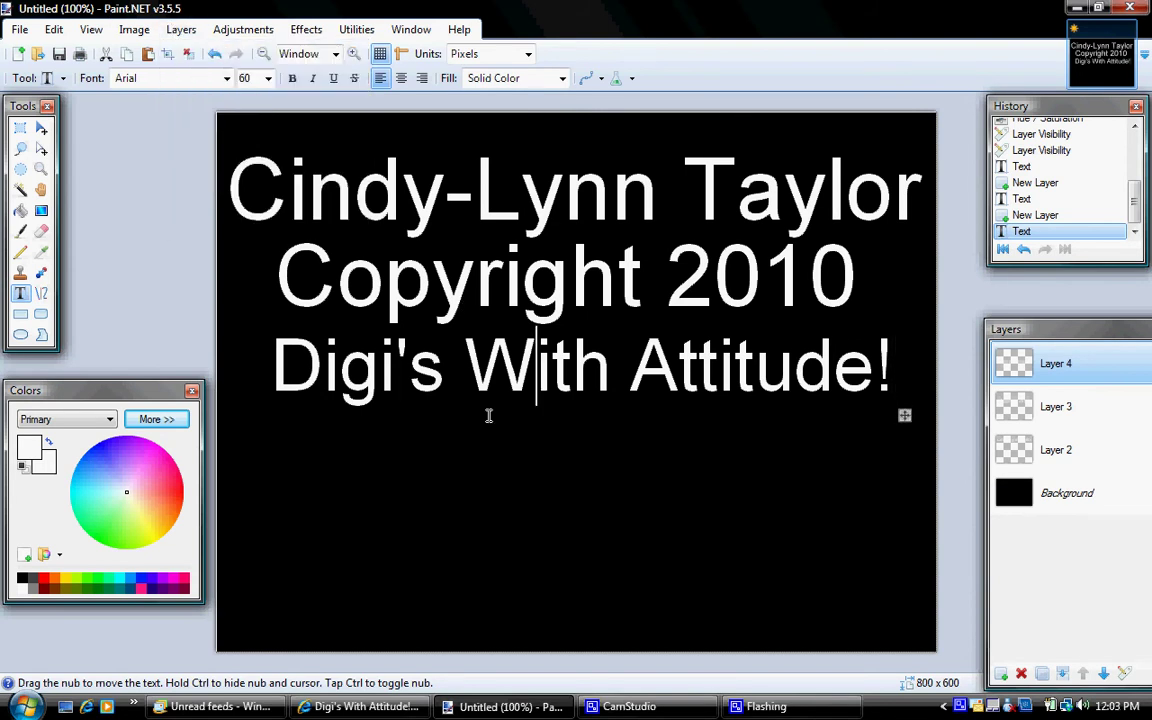
{"action": "left_click", "coordinate": [22, 133]}
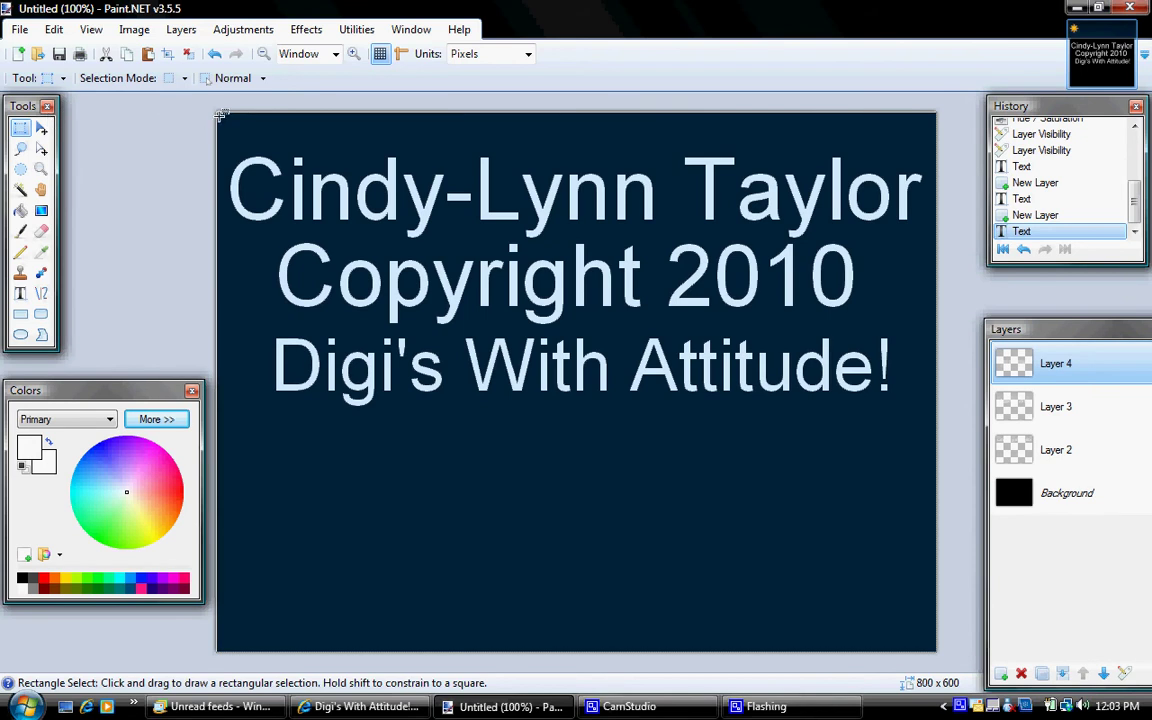
{"action": "left_click_drag", "start_coordinate": [220, 116], "coordinate": [938, 427]}
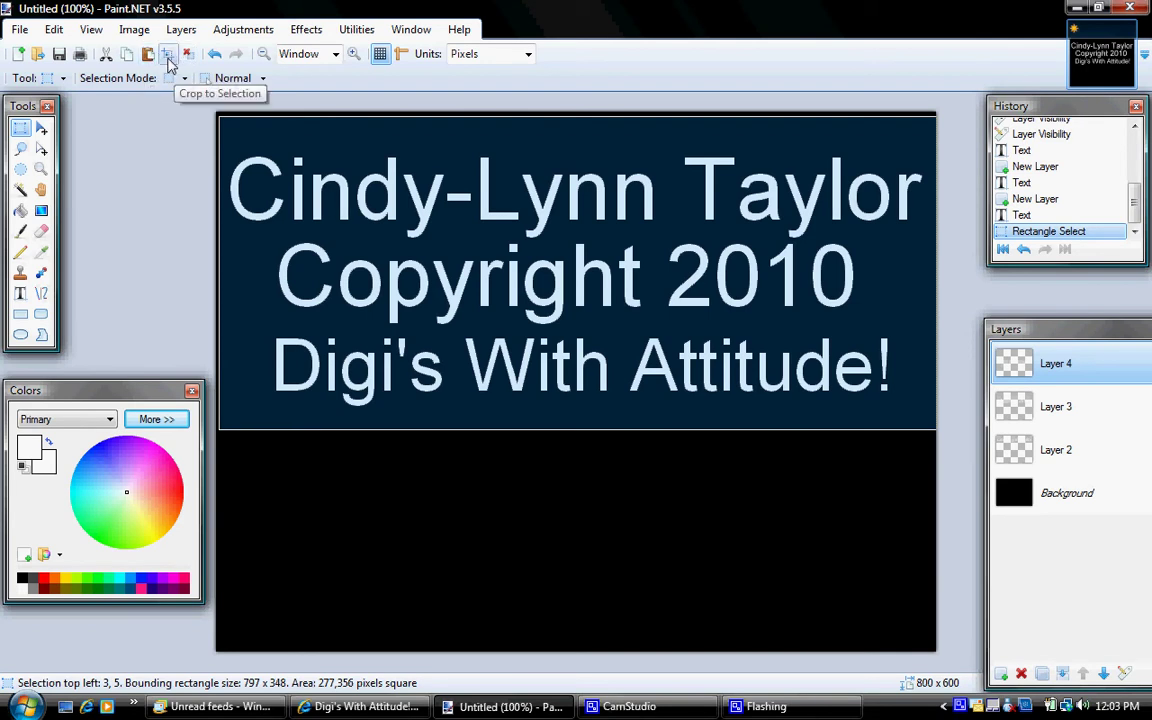
{"action": "left_click", "coordinate": [170, 62]}
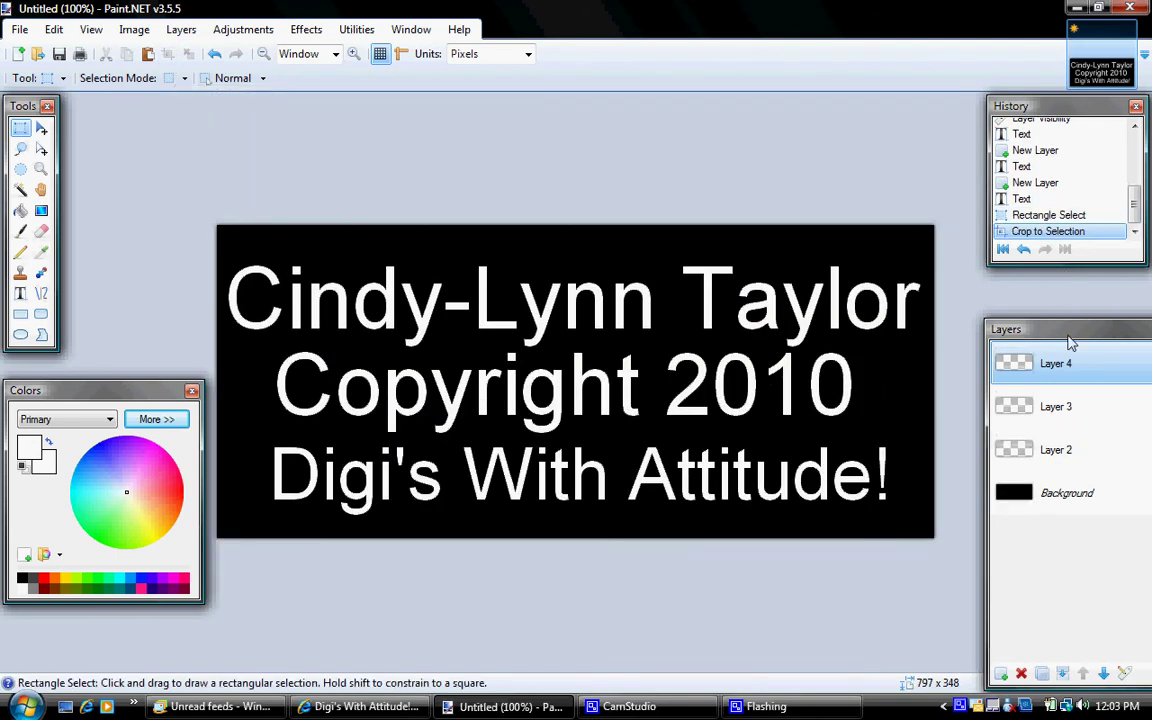
Hide the black Background layer in the Layers panel, then select and delete it.
{"action": "left_click_drag", "start_coordinate": [1068, 342], "coordinate": [957, 320]}
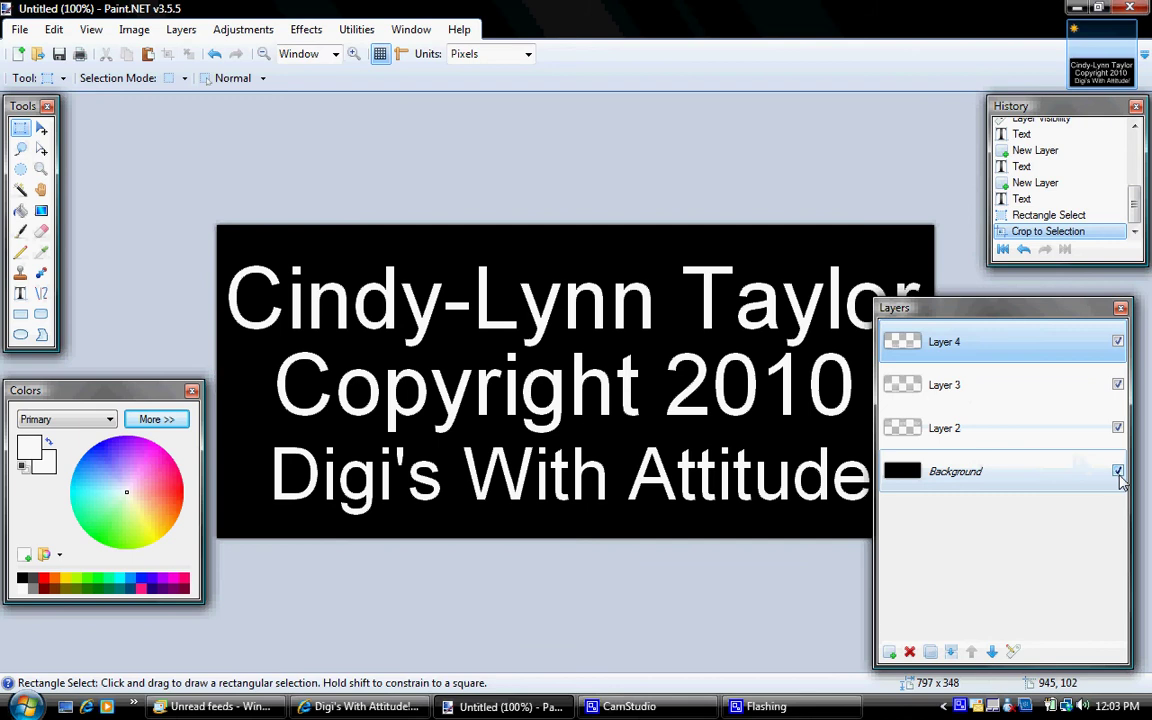
{"action": "left_click", "coordinate": [1117, 471]}
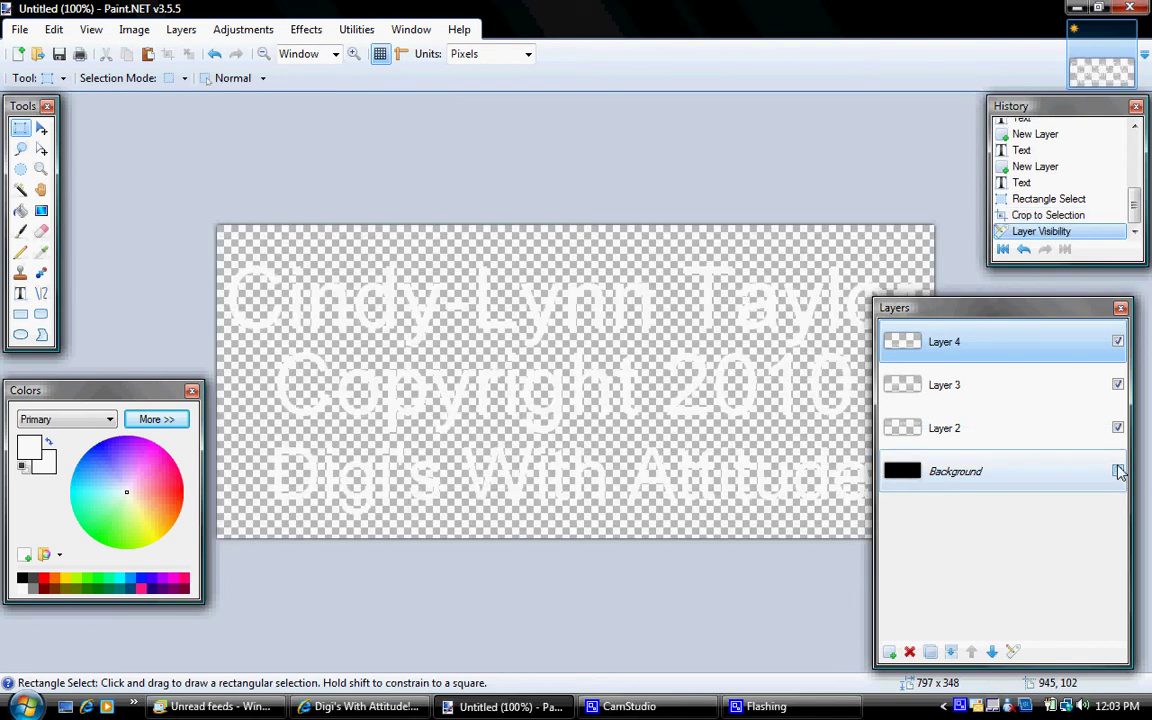
{"action": "left_click_drag", "start_coordinate": [920, 332], "coordinate": [1057, 346]}
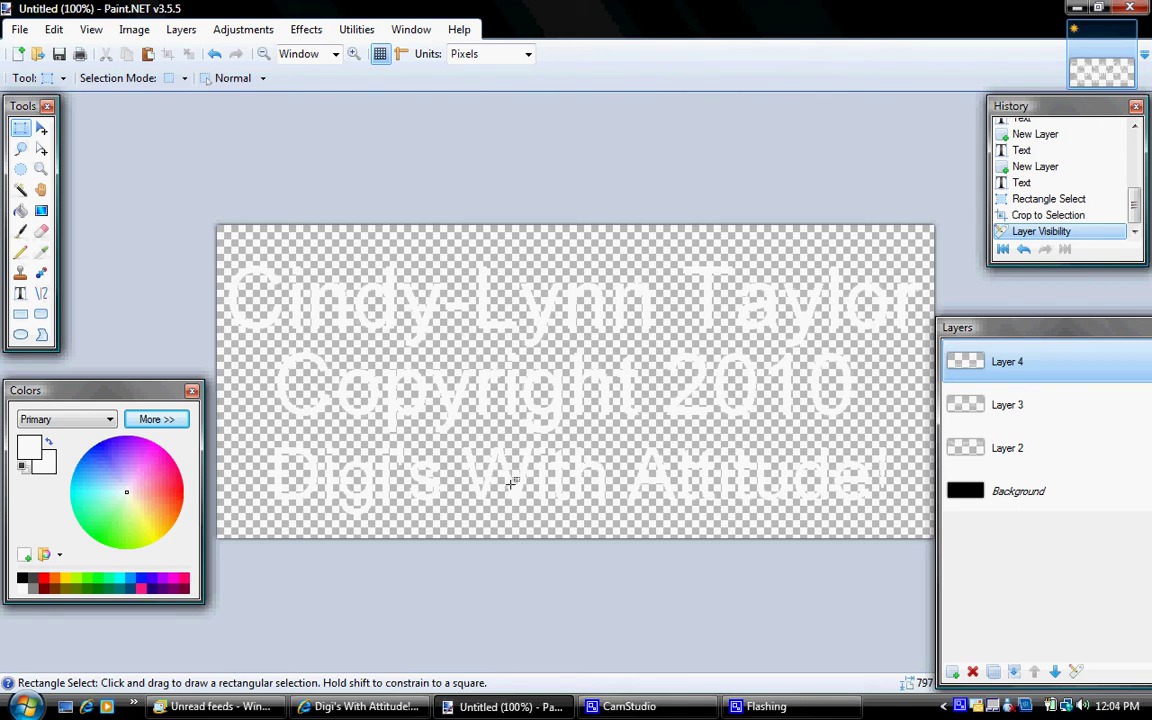
{"action": "left_click", "coordinate": [980, 492]}
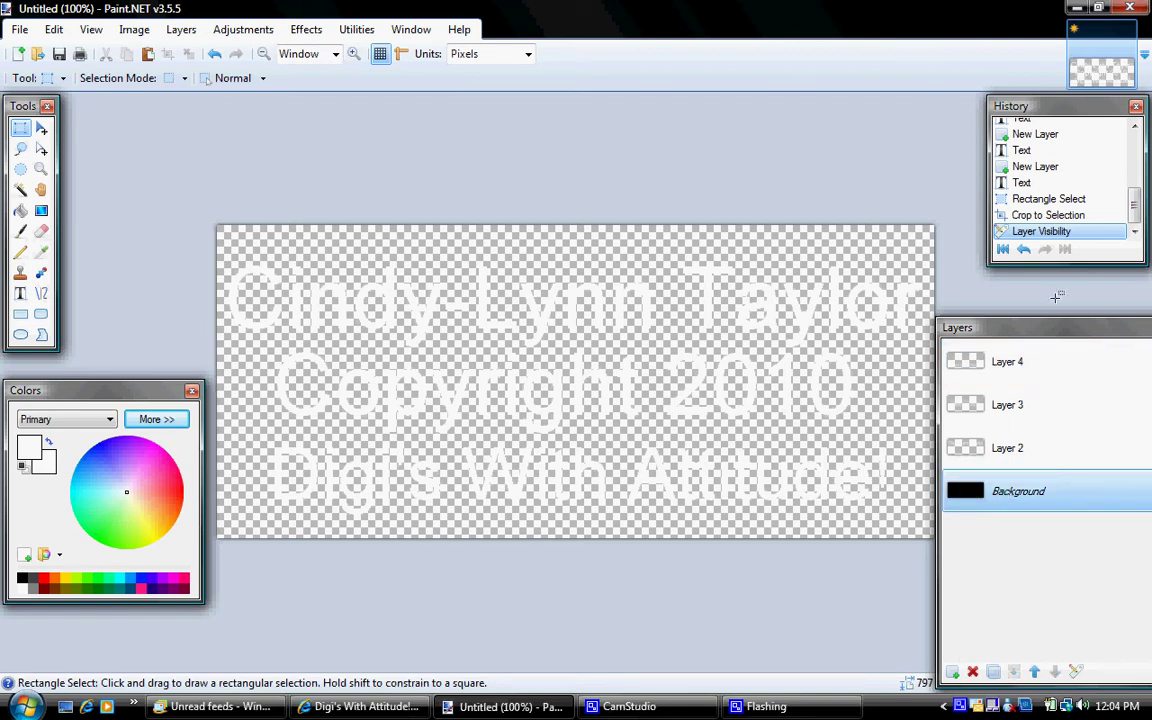
{"action": "left_click_drag", "start_coordinate": [1040, 333], "coordinate": [943, 287]}
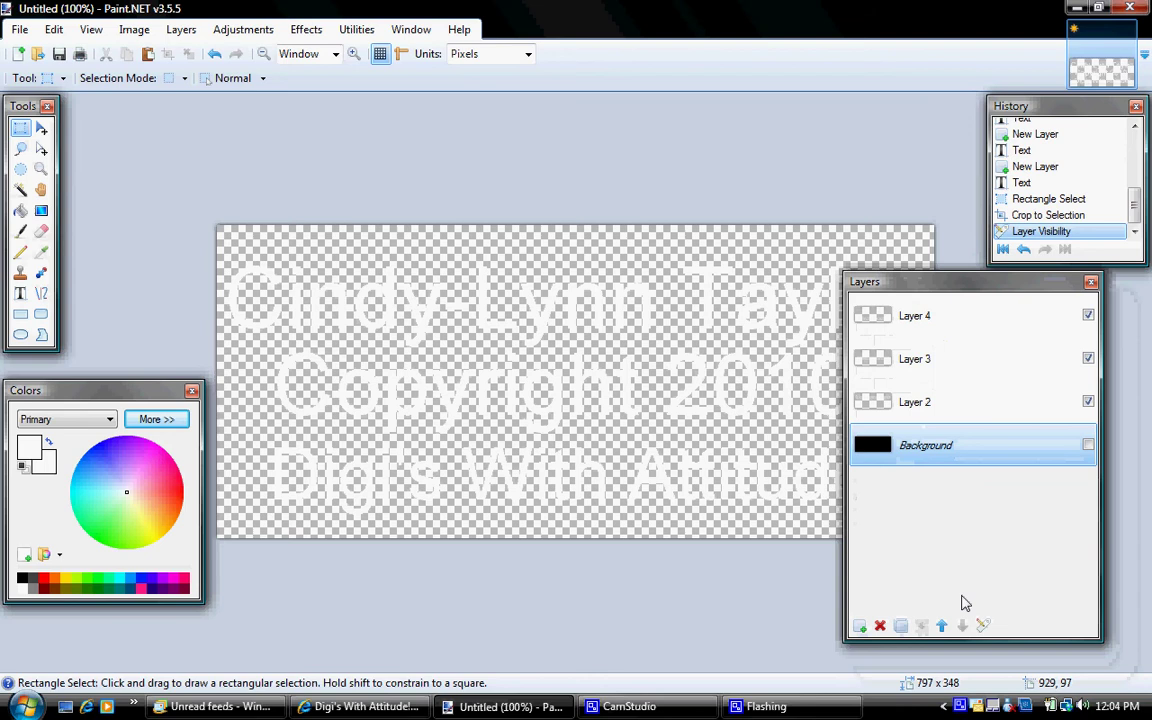
{"action": "left_click", "coordinate": [880, 626]}
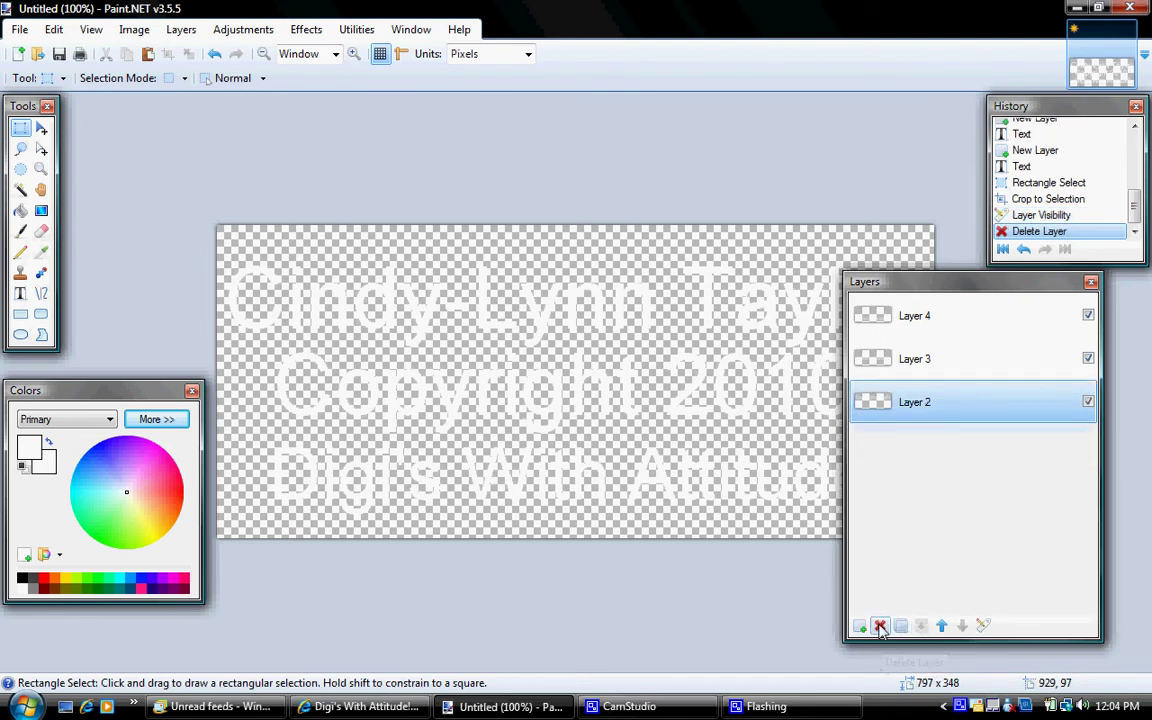
{"action": "left_click_drag", "start_coordinate": [923, 277], "coordinate": [968, 303]}
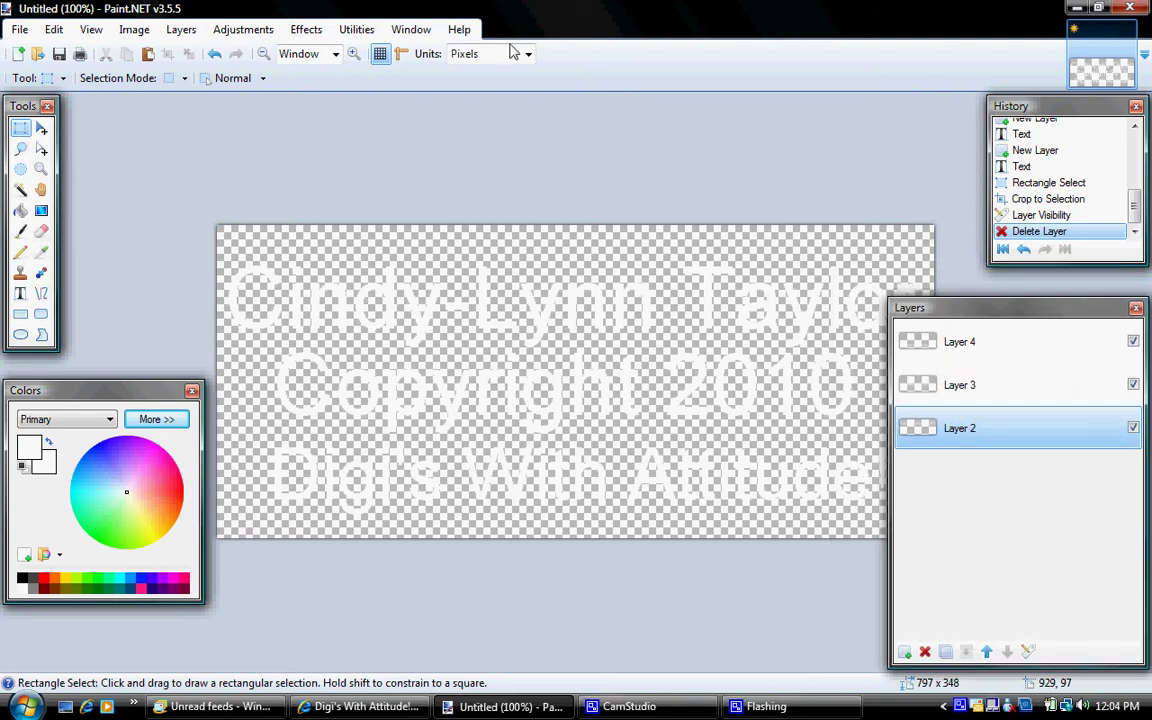
Flatten the image and resize it to 600 px wide (600 × 262), keeping aspect ratio.
{"action": "left_click", "coordinate": [138, 30]}
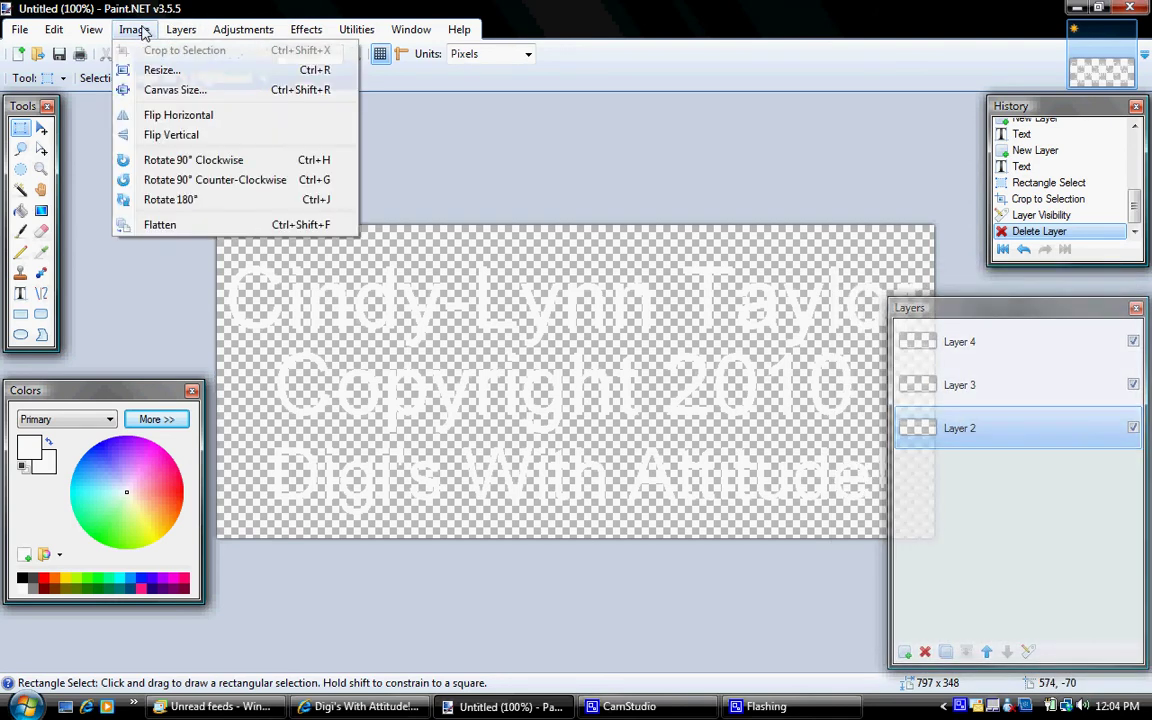
{"action": "left_click", "coordinate": [165, 225]}
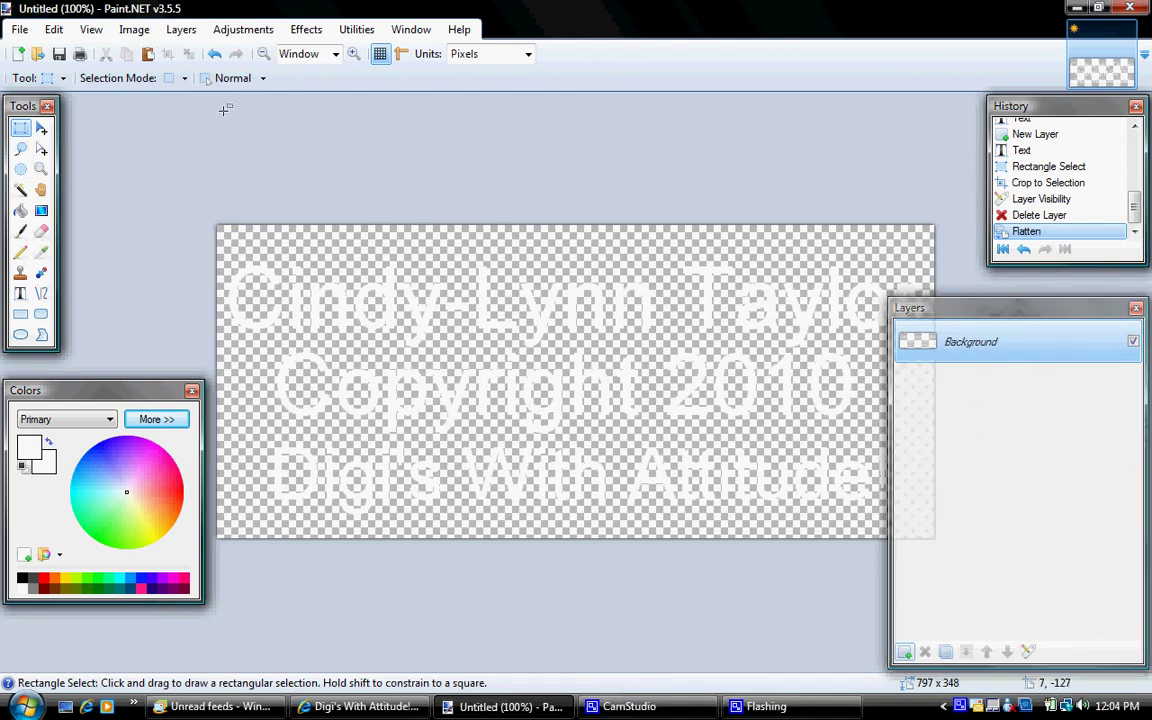
{"action": "left_click", "coordinate": [134, 29]}
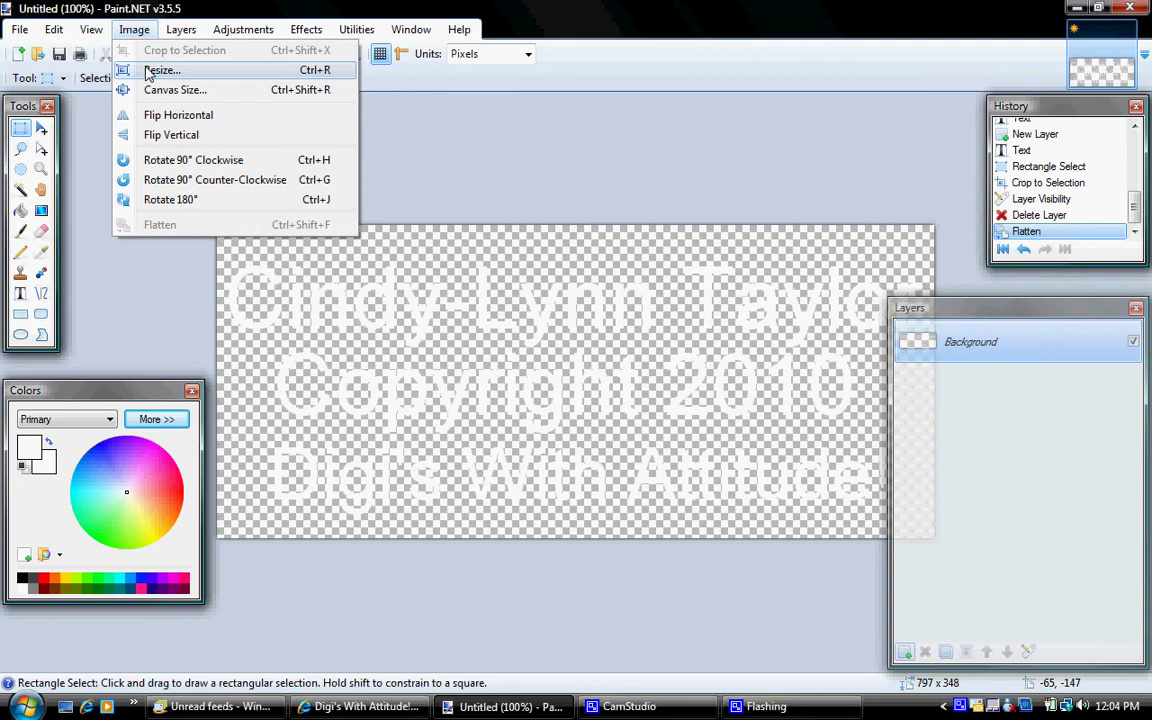
{"action": "left_click", "coordinate": [130, 68]}
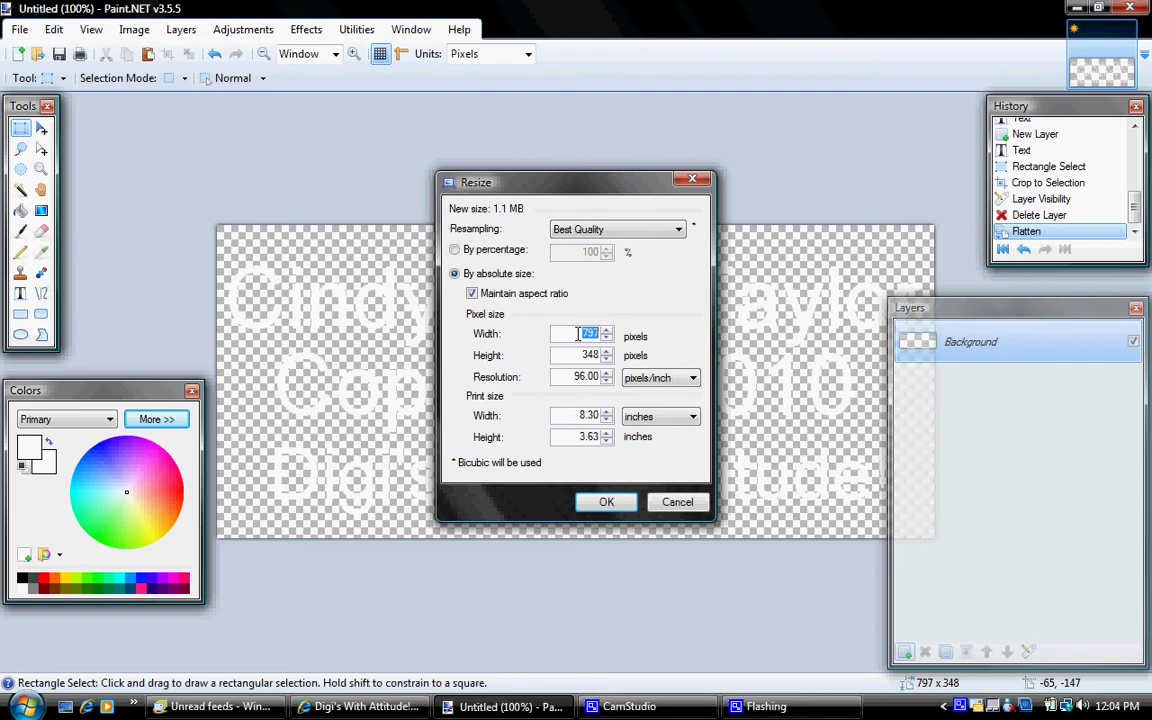
{"action": "type", "text": "600"}
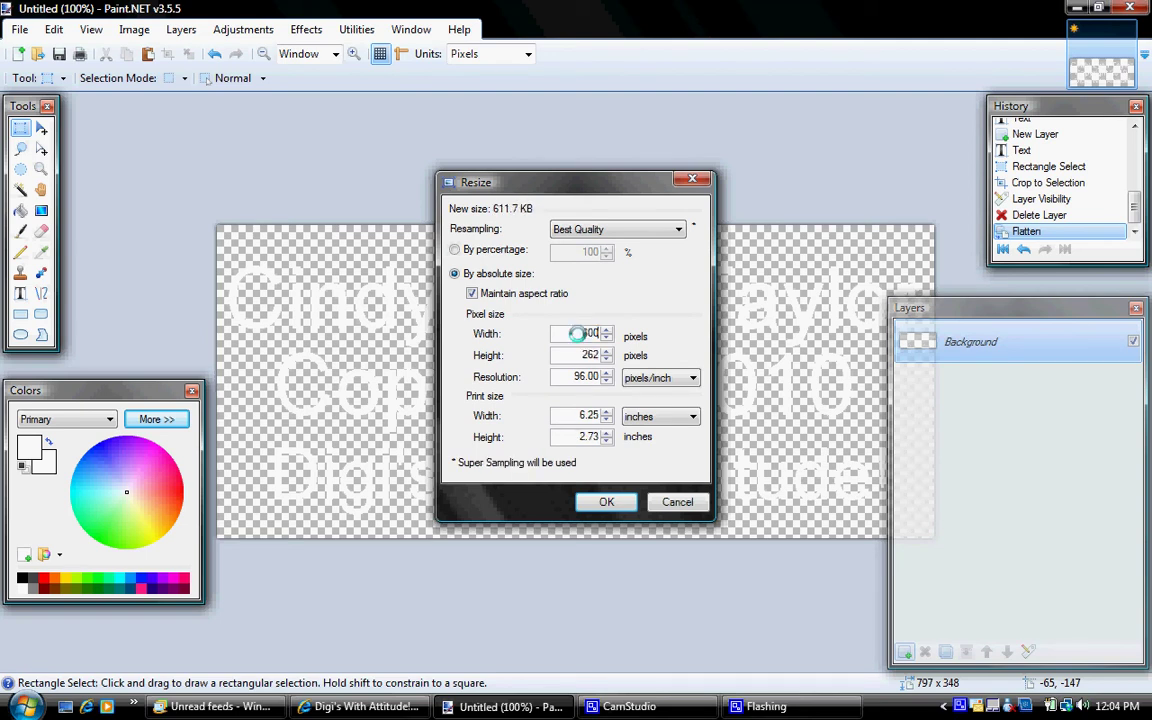
{"action": "left_click", "coordinate": [610, 501]}
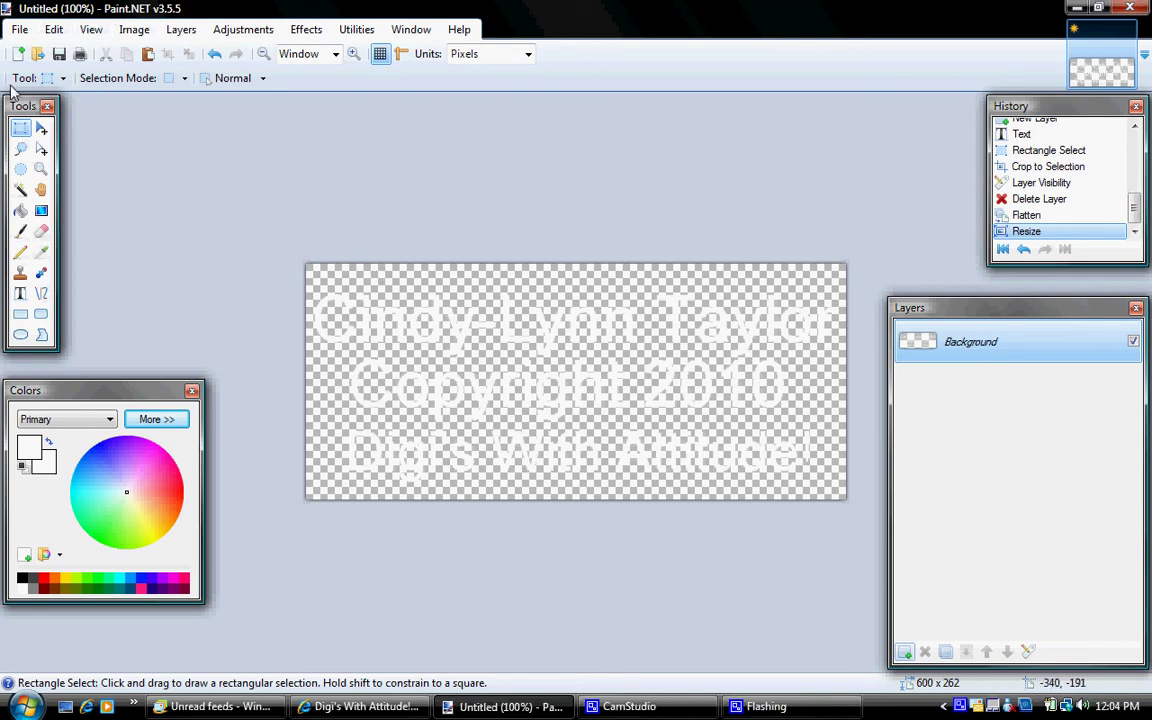
{"action": "left_click", "coordinate": [19, 29]}
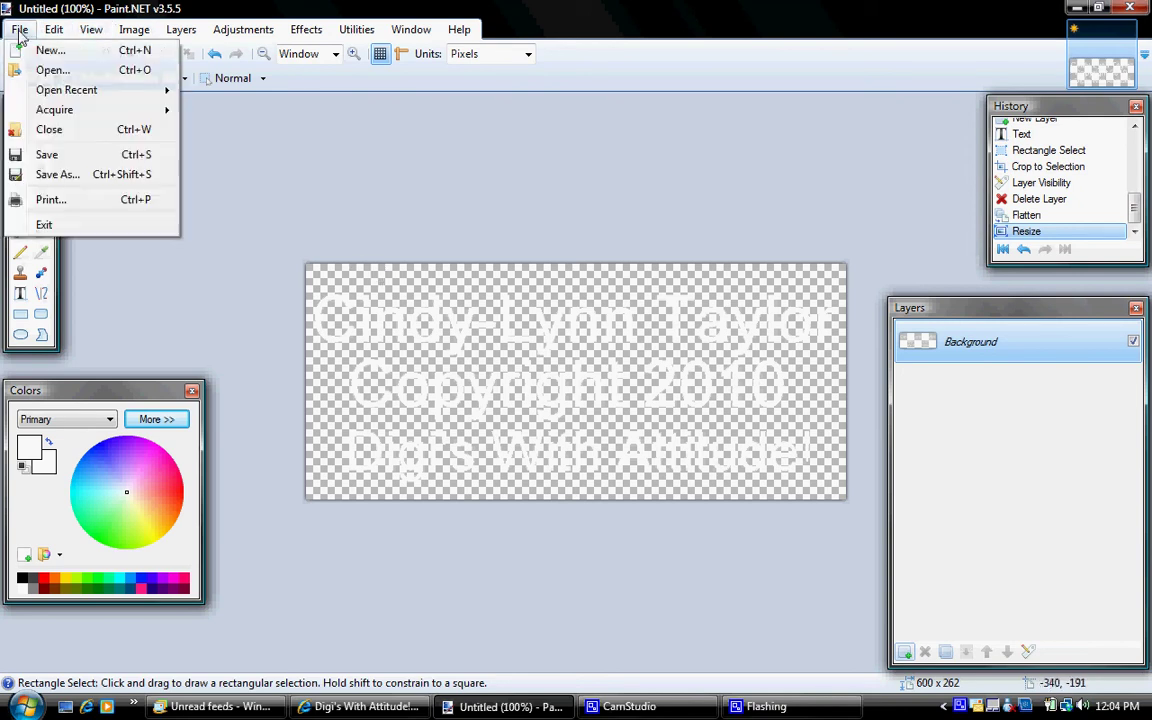
{"action": "left_click", "coordinate": [71, 177]}
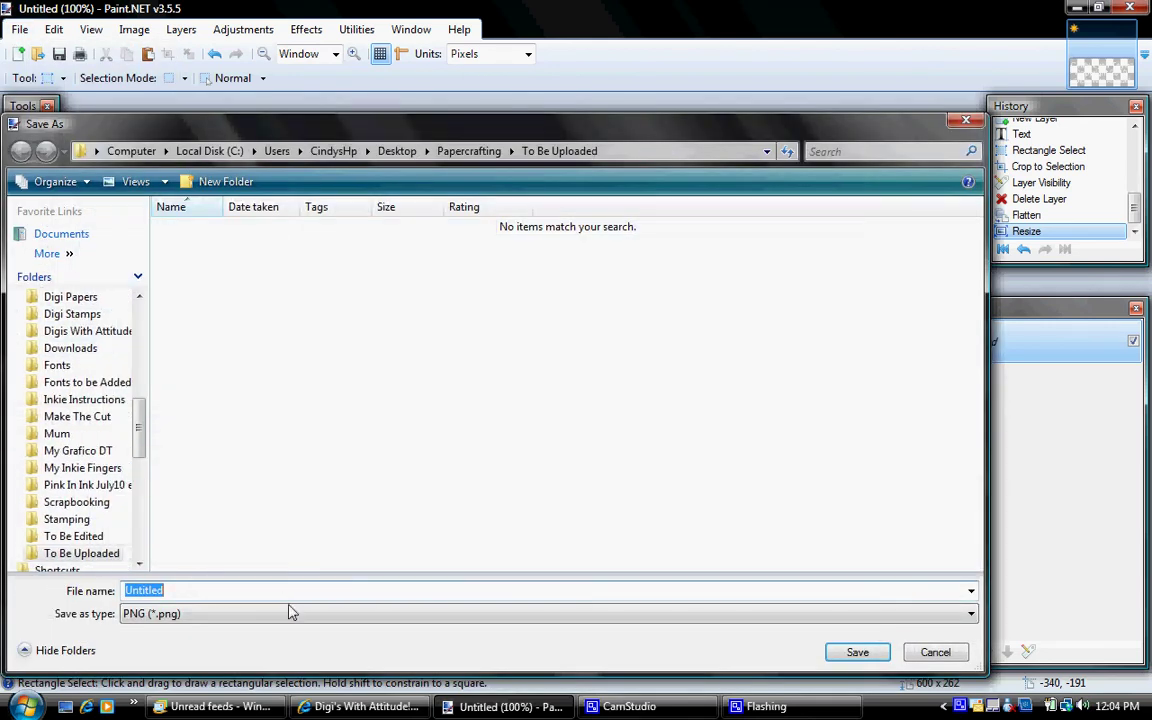
{"action": "left_click", "coordinate": [290, 613]}
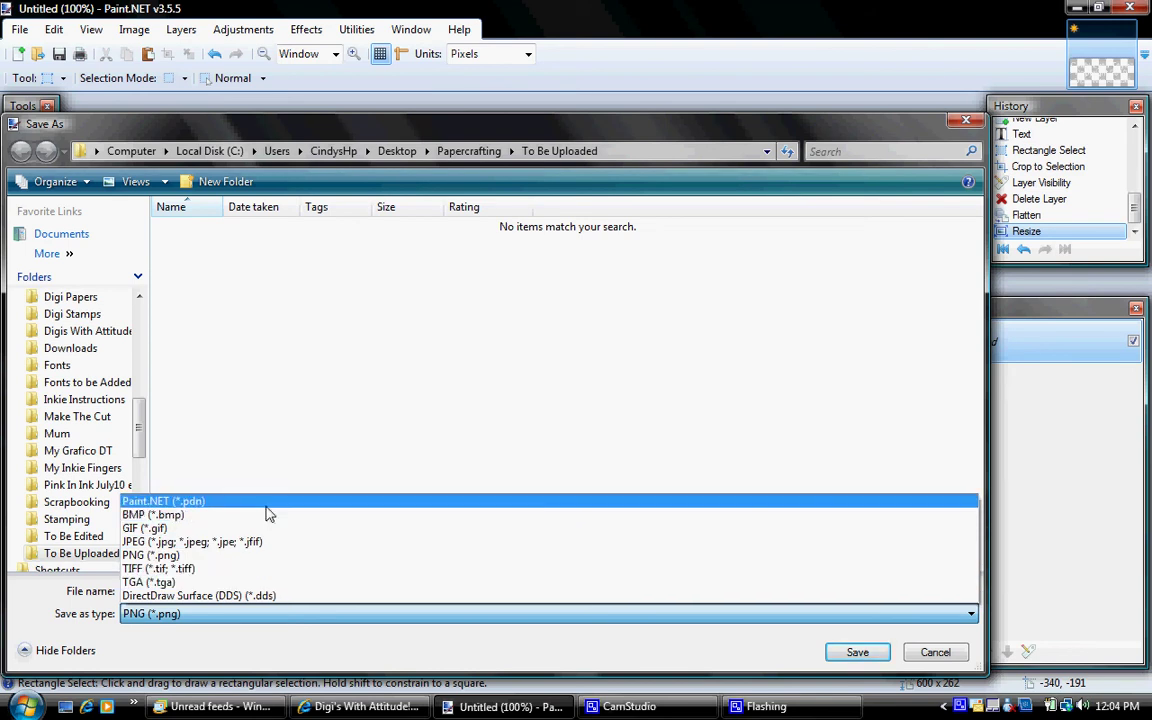
{"action": "left_click", "coordinate": [268, 503]}
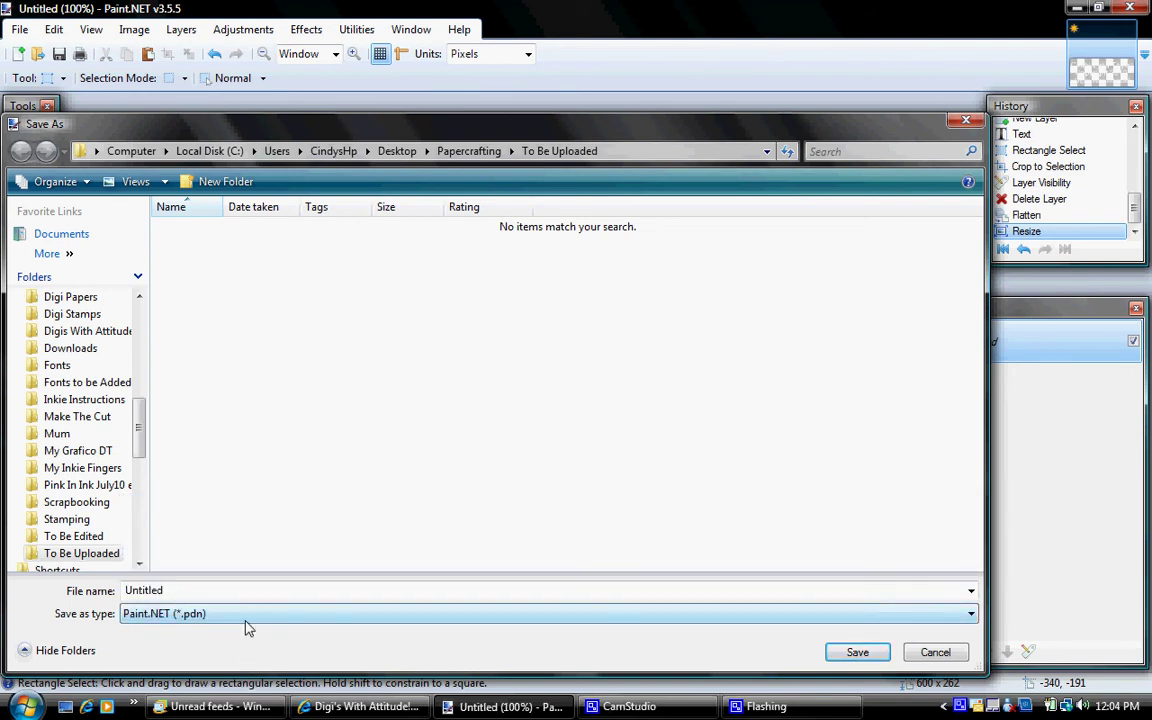
{"action": "left_click", "coordinate": [246, 618]}
{"action": "left_click", "coordinate": [249, 567]}
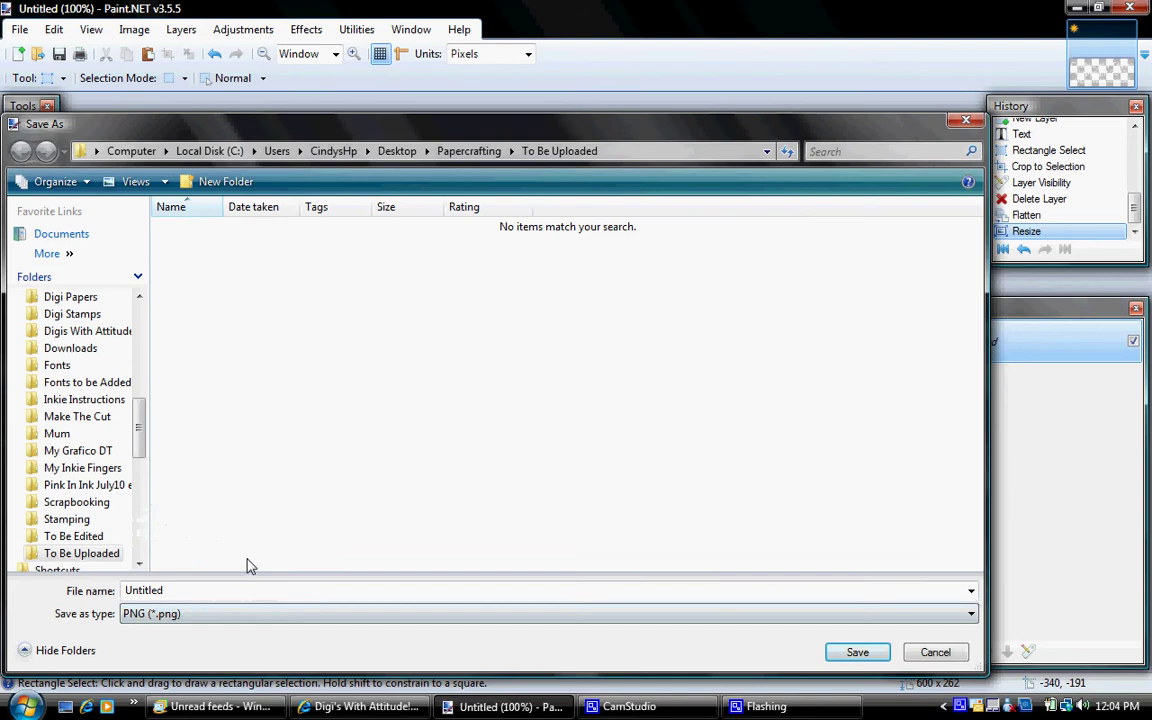
{"action": "double_click", "coordinate": [185, 590]}
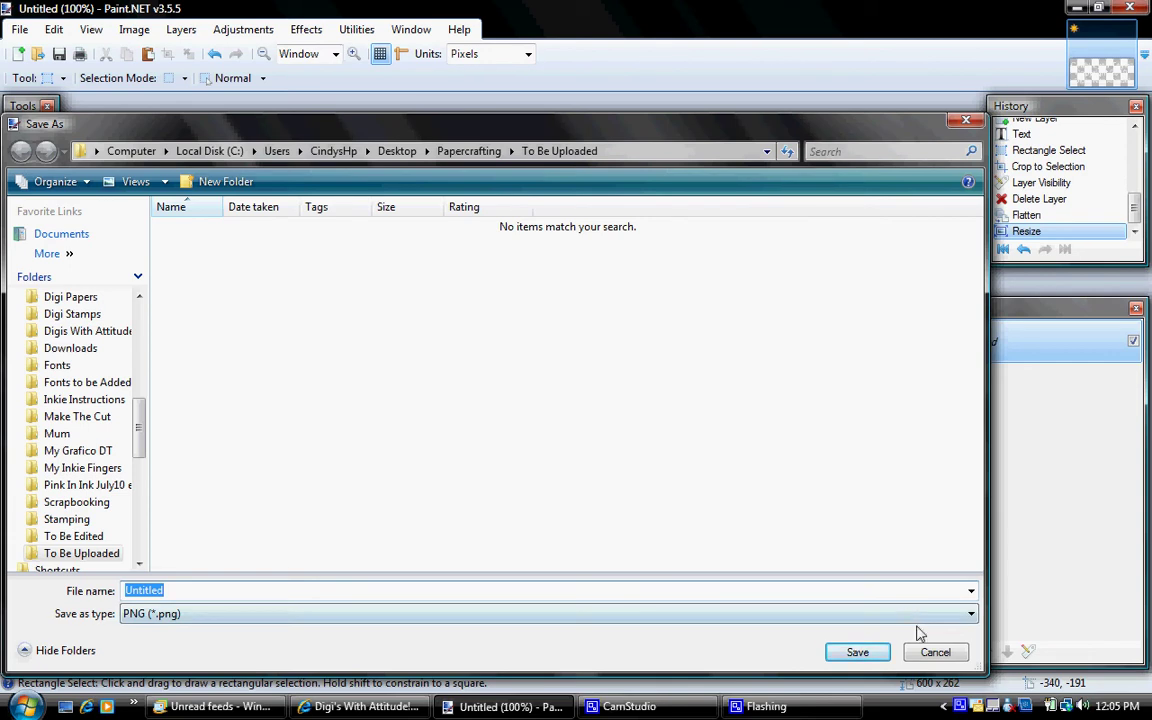
{"action": "left_click", "coordinate": [934, 653]}
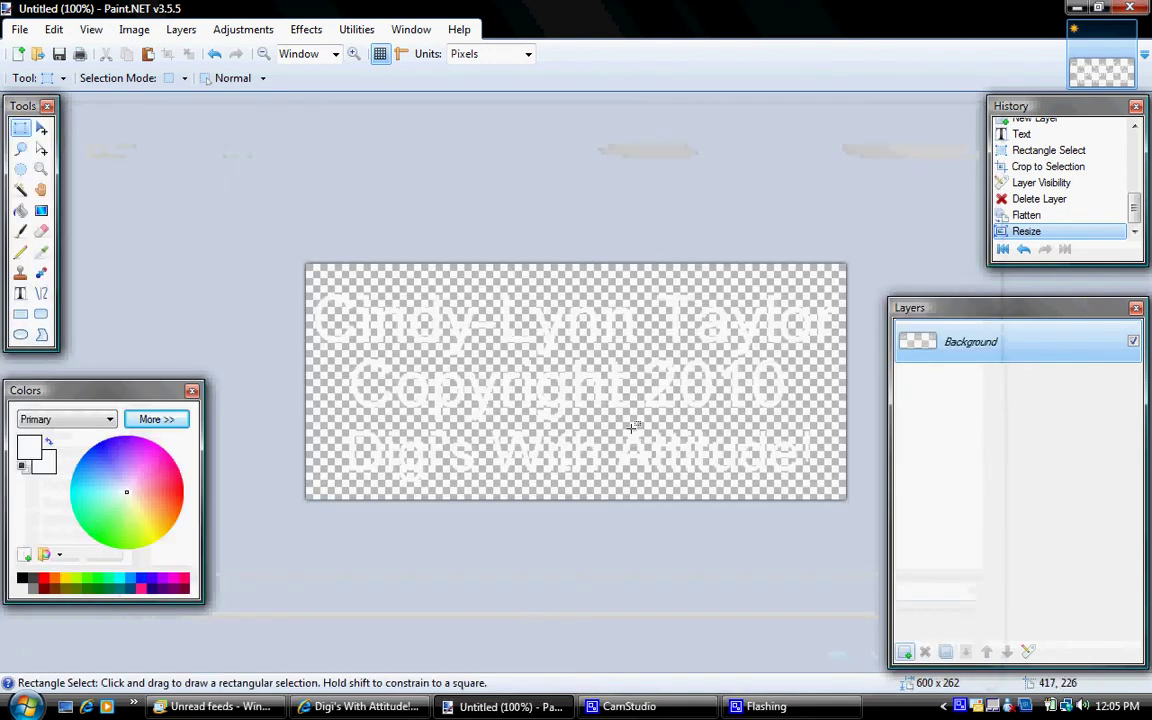
Create an 800 × 600 image and import IMG_5917 from G:\DCIM\159CANON as a layer.
{"action": "left_click", "coordinate": [21, 54]}
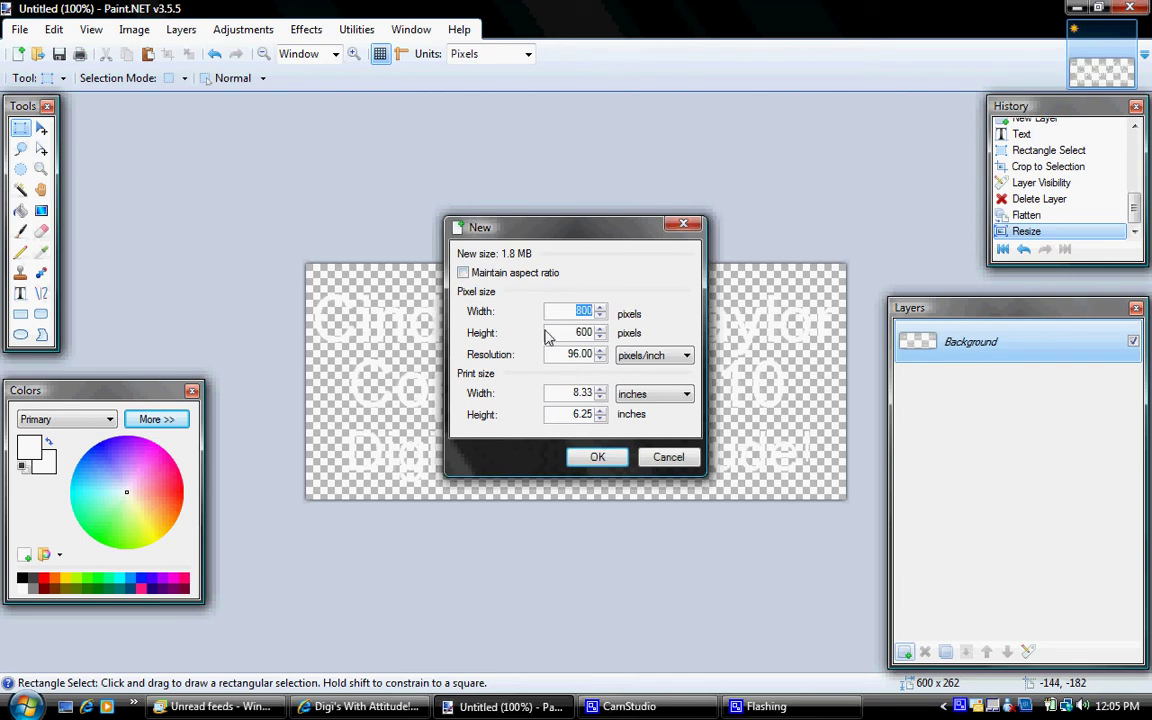
{"action": "left_click", "coordinate": [595, 457]}
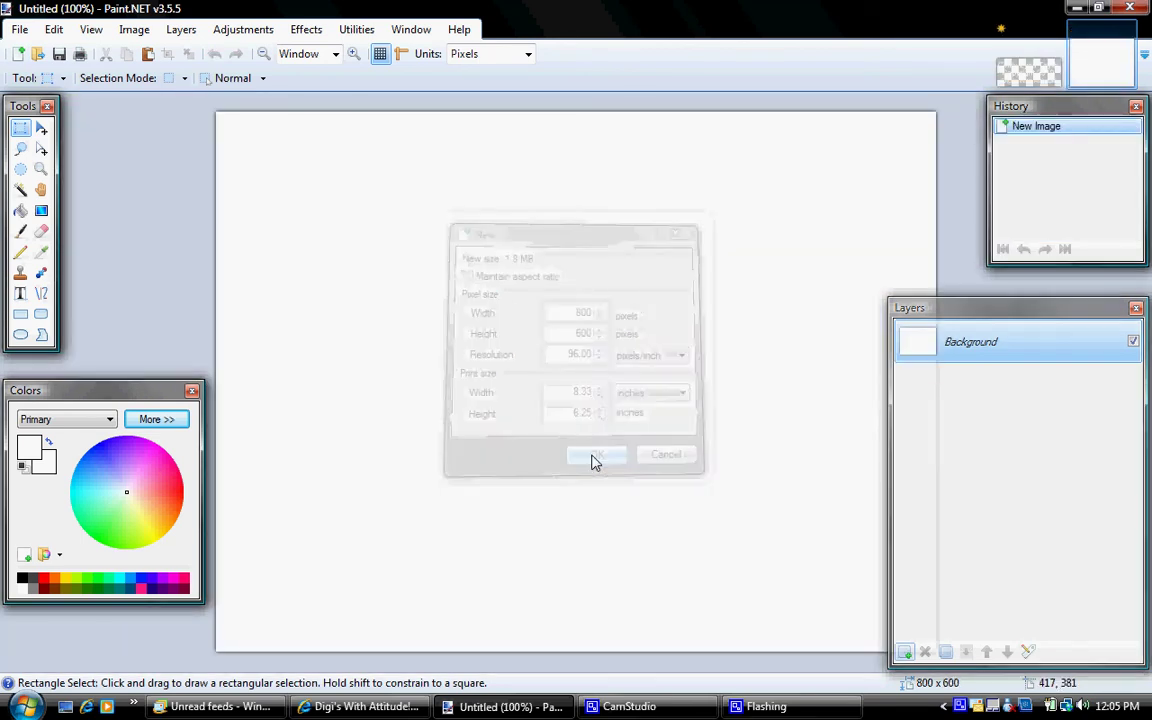
{"action": "left_click", "coordinate": [181, 30]}
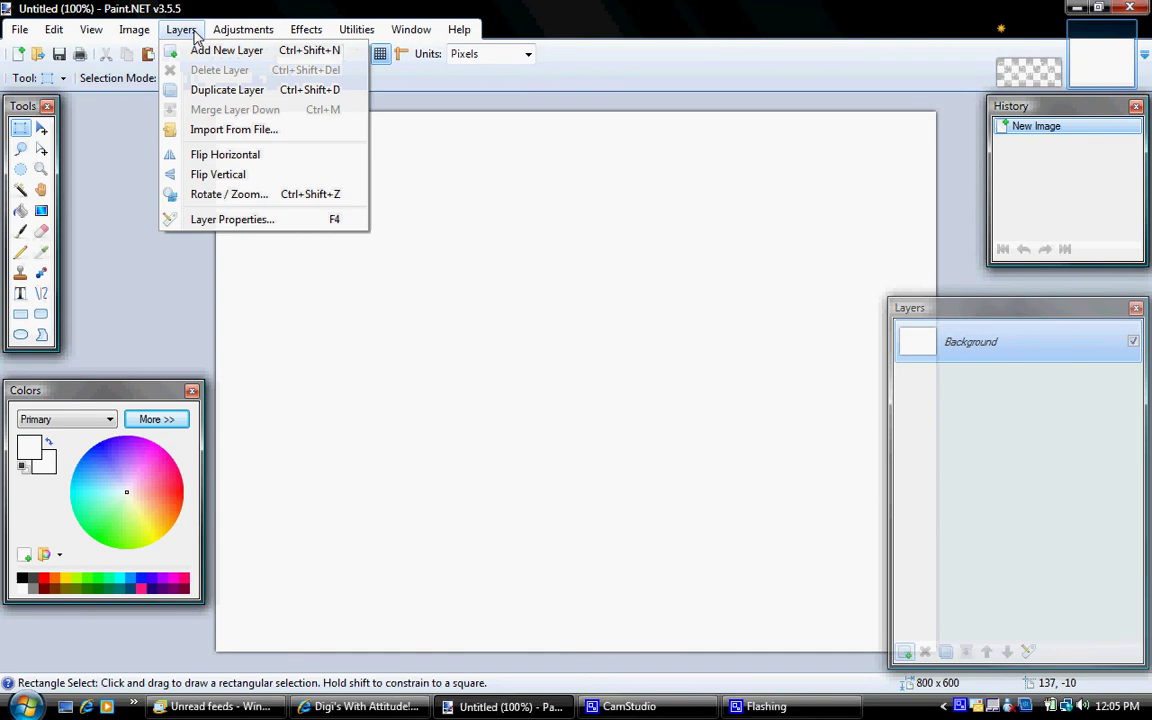
{"action": "left_click", "coordinate": [219, 132]}
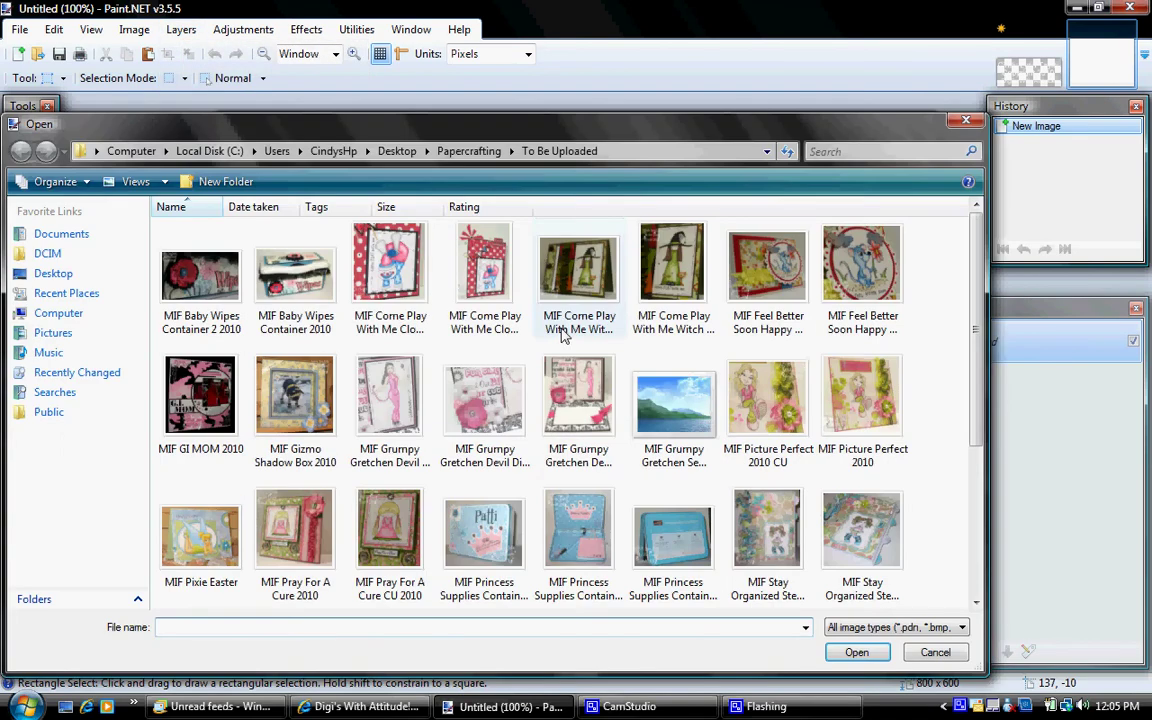
{"action": "left_click", "coordinate": [131, 151]}
{"action": "double_click", "coordinate": [472, 263]}
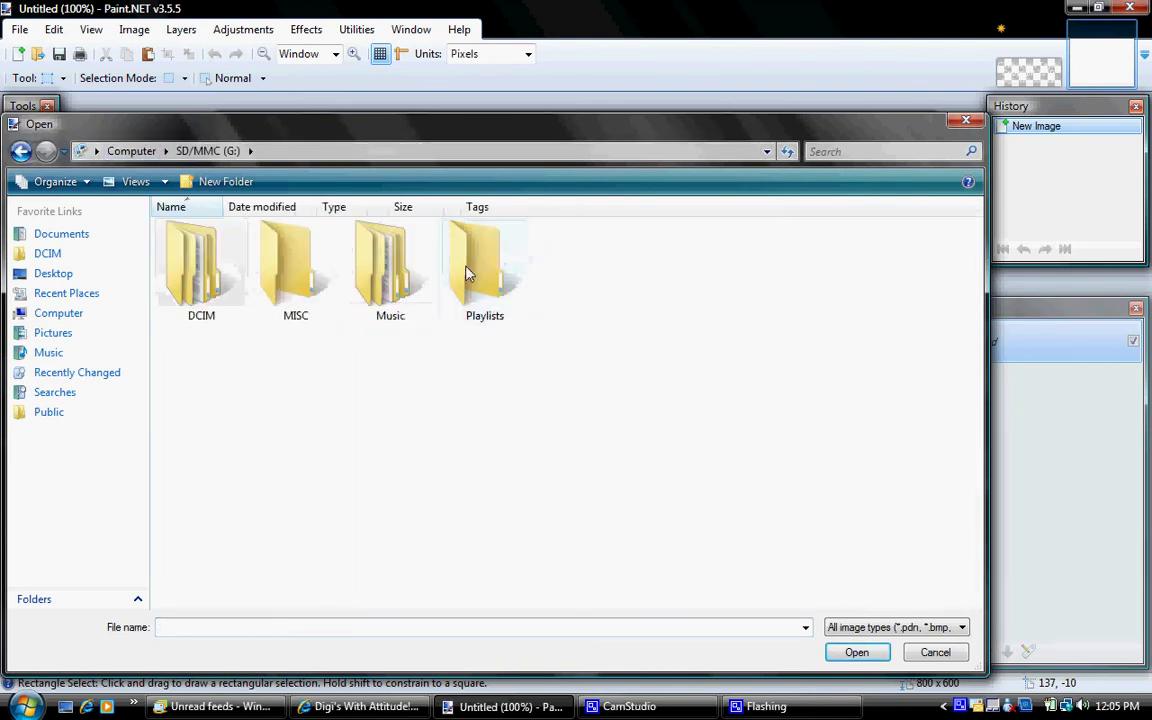
{"action": "double_click", "coordinate": [215, 257]}
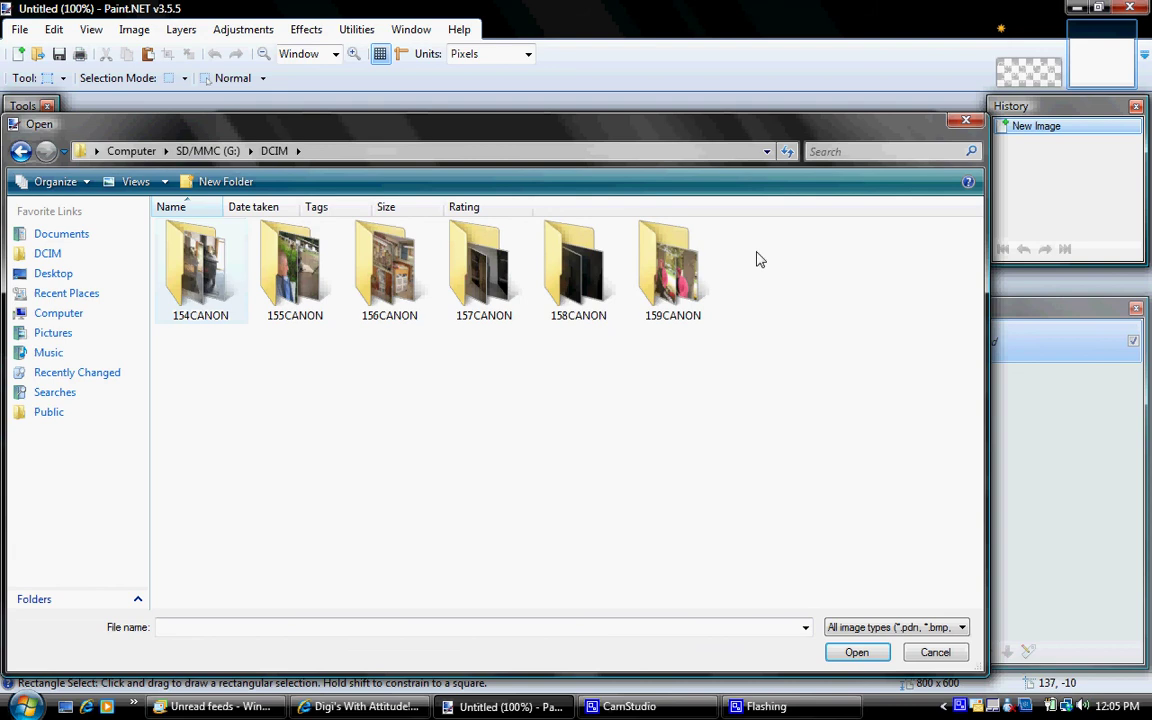
{"action": "double_click", "coordinate": [668, 262]}
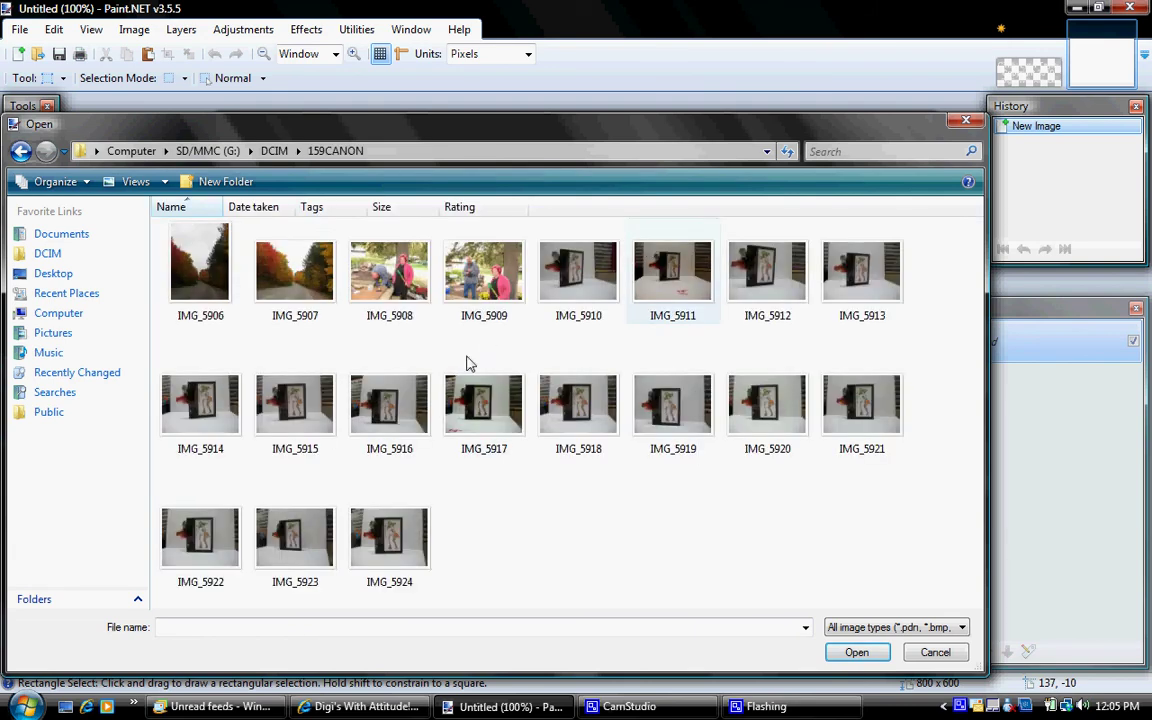
{"action": "double_click", "coordinate": [476, 396]}
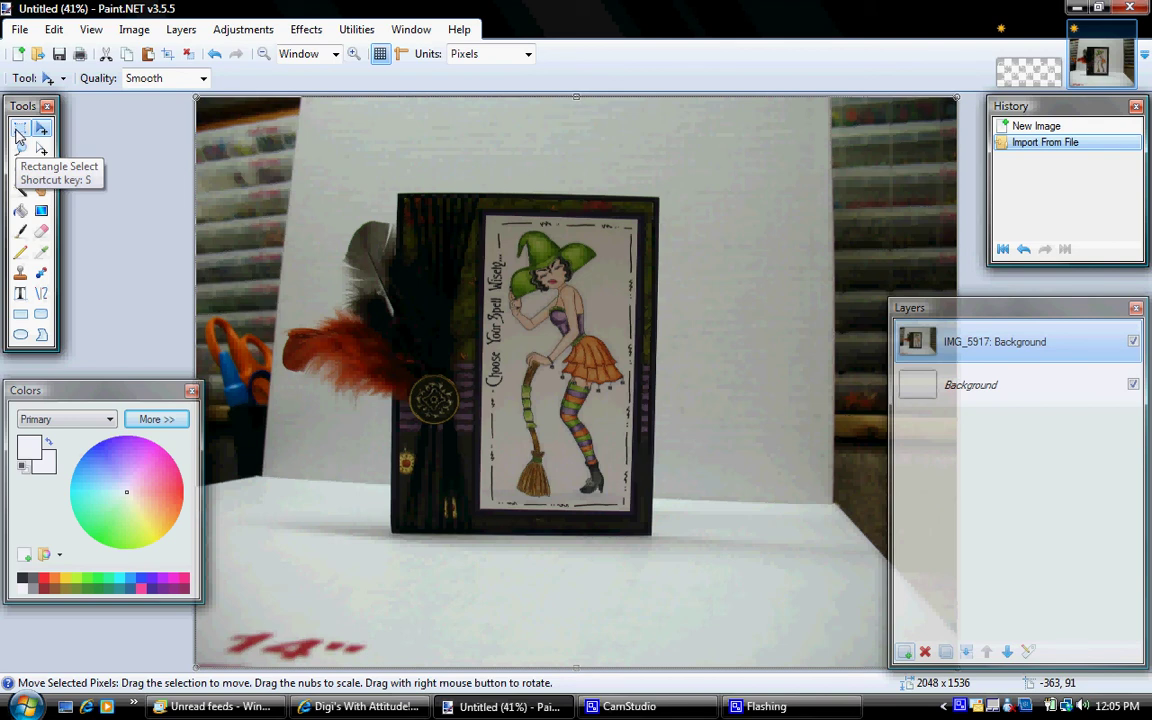
Crop to a rectangle tightly framing the witch card and feathers (945 × 1138).
{"action": "left_click", "coordinate": [20, 130]}
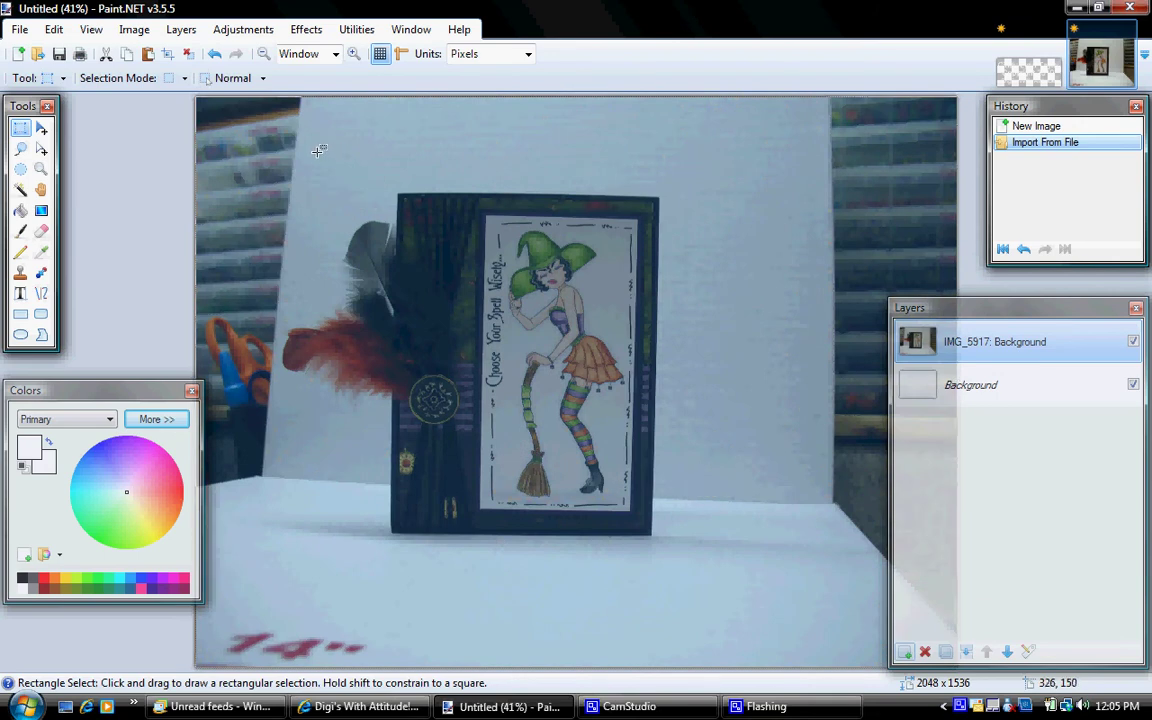
{"action": "left_click_drag", "start_coordinate": [318, 150], "coordinate": [669, 573]}
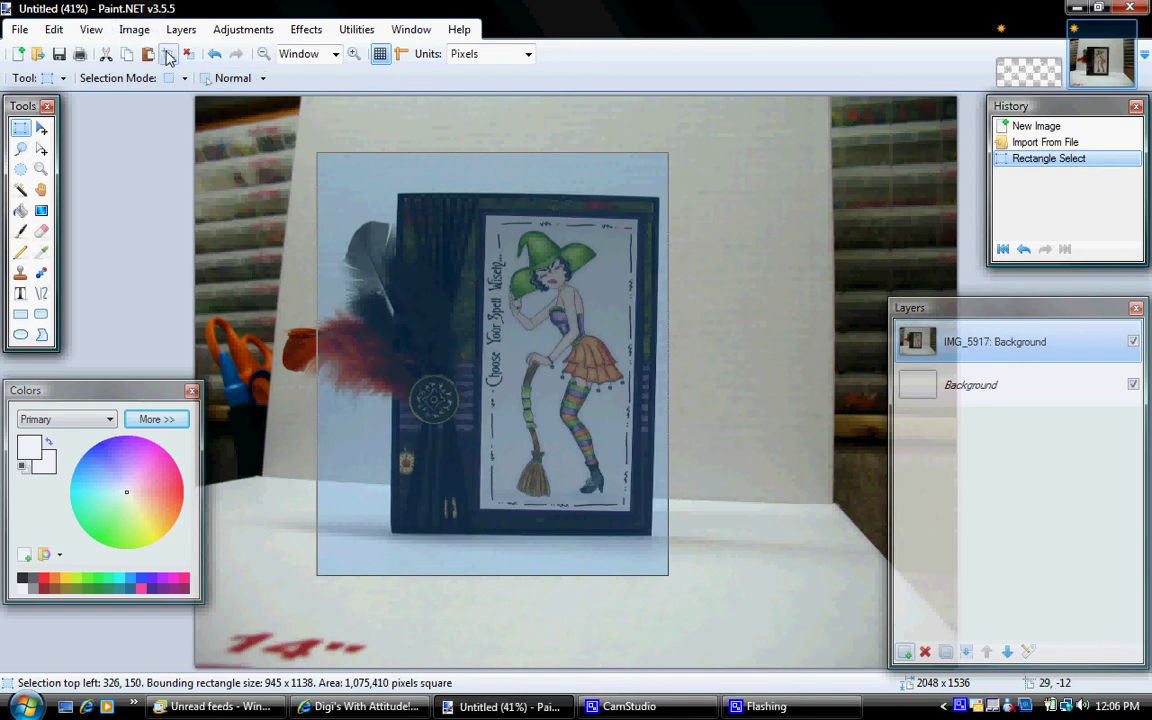
{"action": "left_click", "coordinate": [169, 56]}
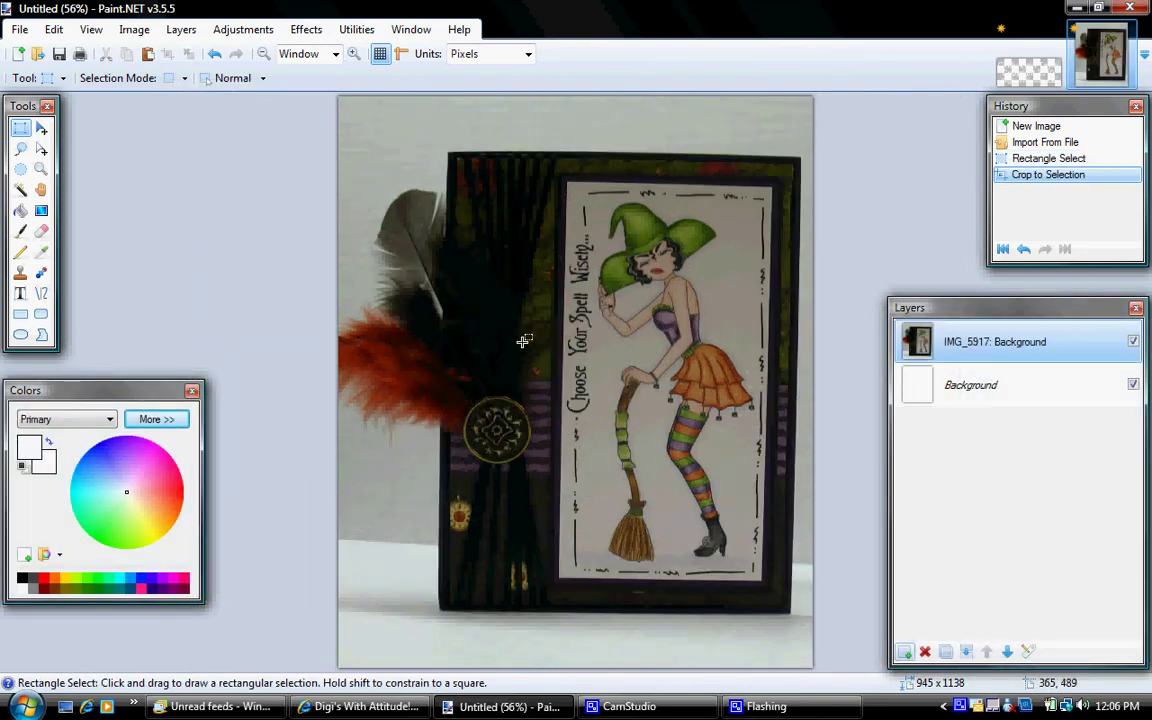
Import the Digi's With Attitude WM image from Papercrafting, move it lower left, and flatten.
{"action": "left_click", "coordinate": [180, 29]}
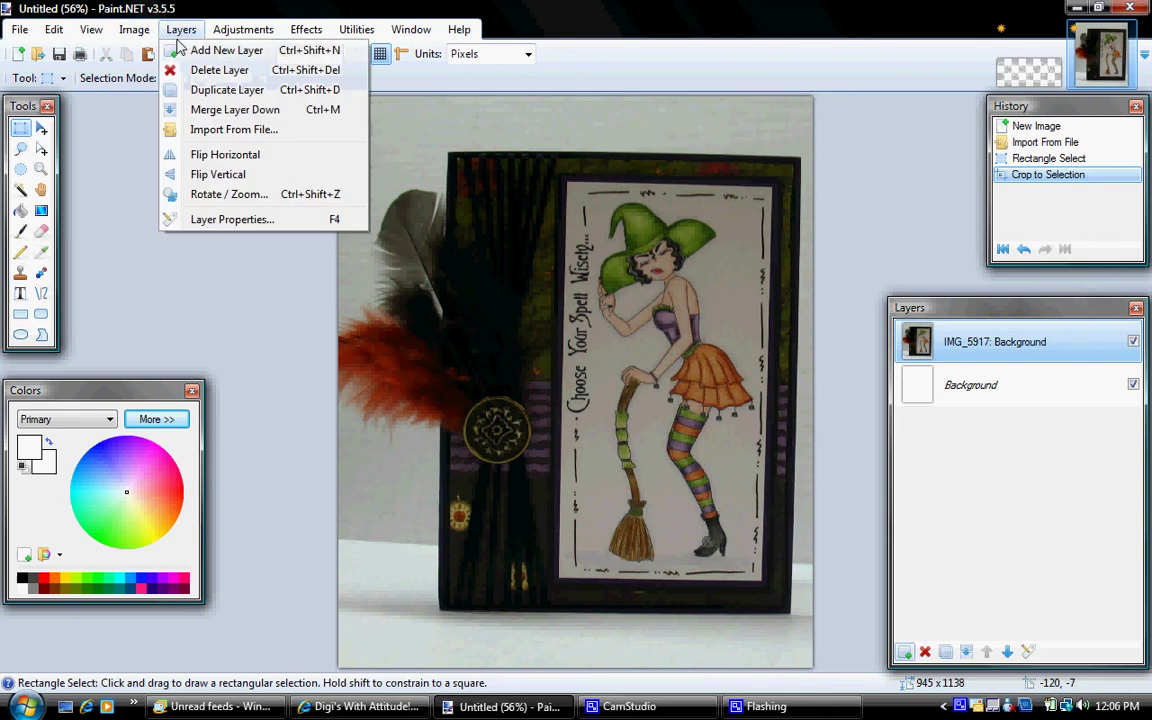
{"action": "left_click", "coordinate": [203, 131]}
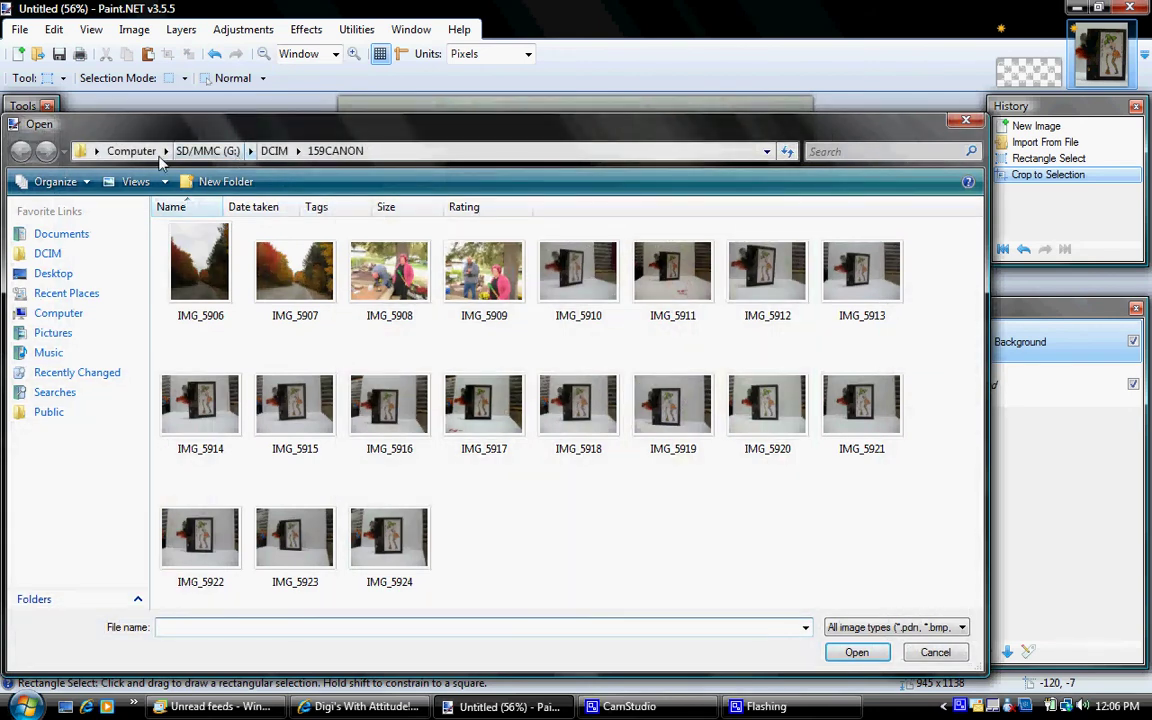
{"action": "left_click", "coordinate": [58, 281]}
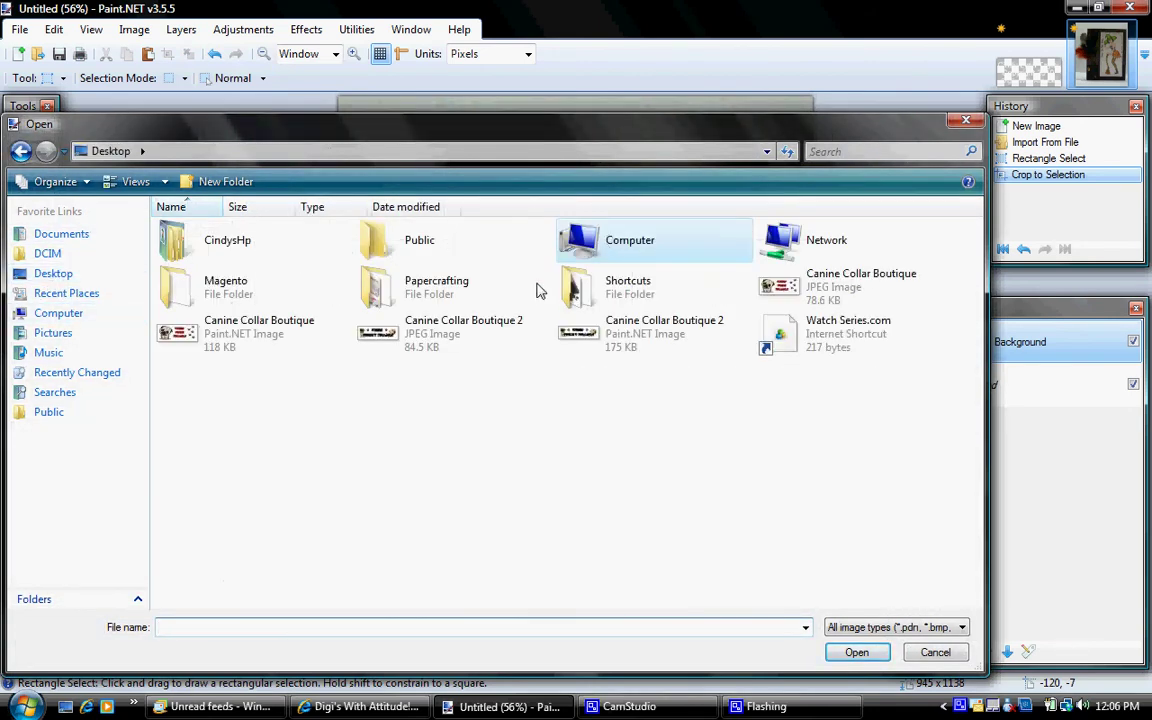
{"action": "double_click", "coordinate": [437, 285]}
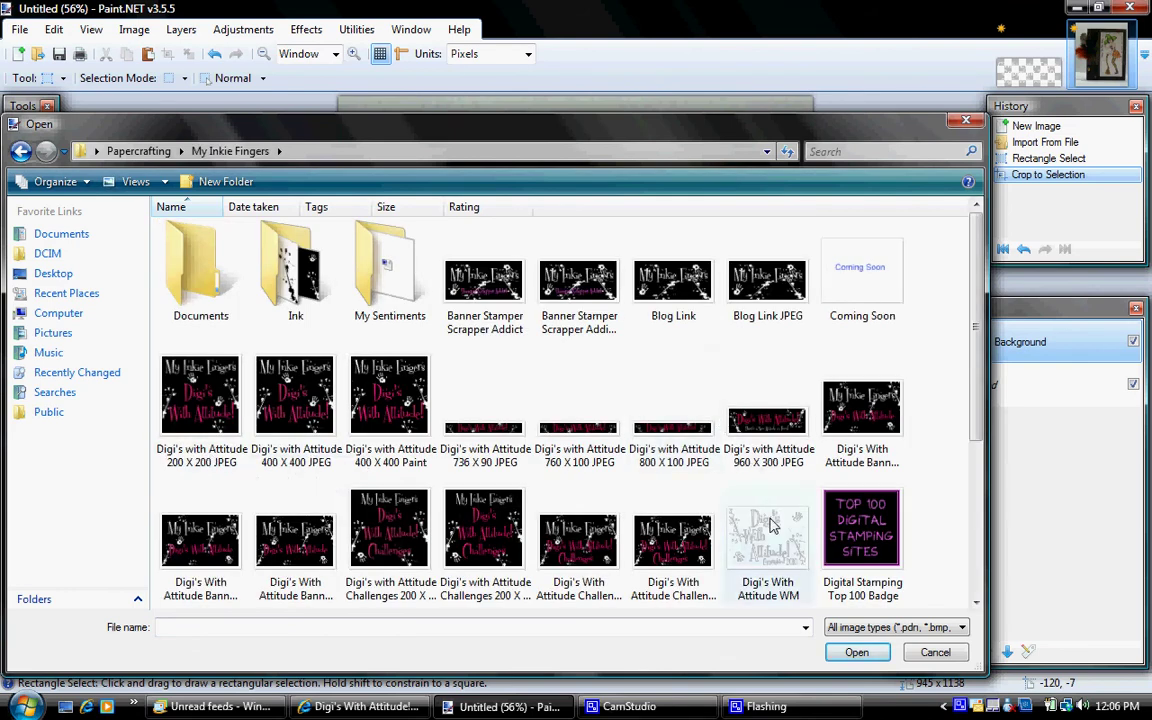
{"action": "double_click", "coordinate": [768, 522]}
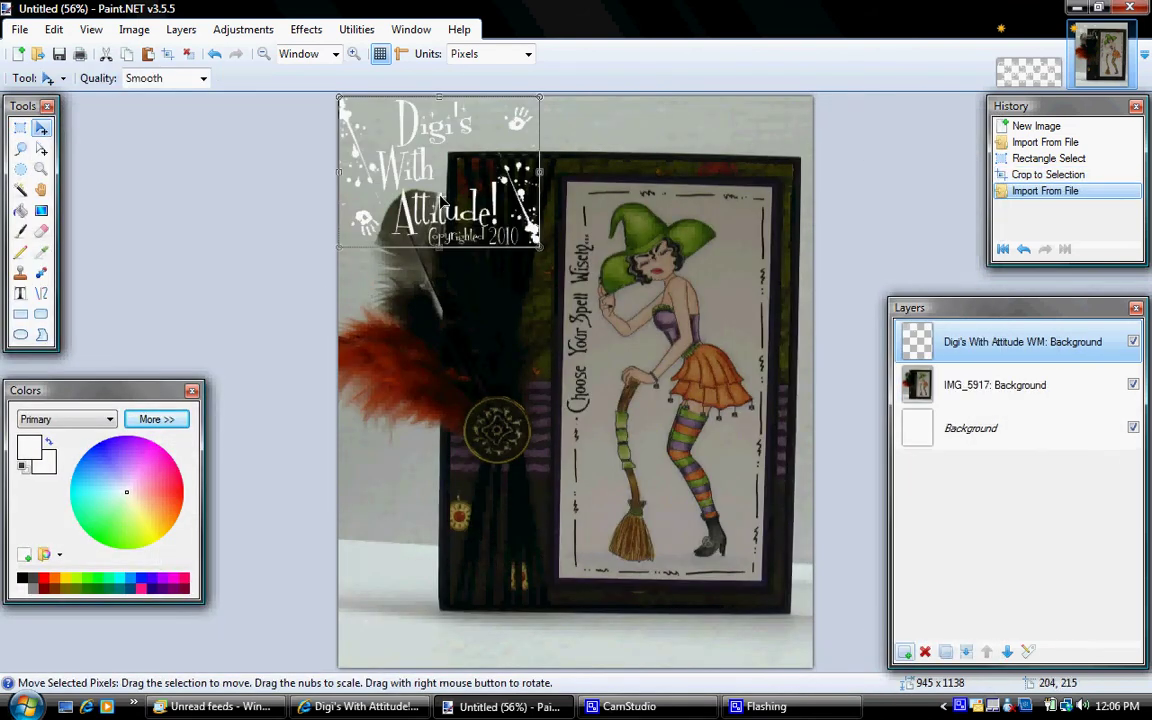
{"action": "left_click_drag", "start_coordinate": [440, 200], "coordinate": [487, 580]}
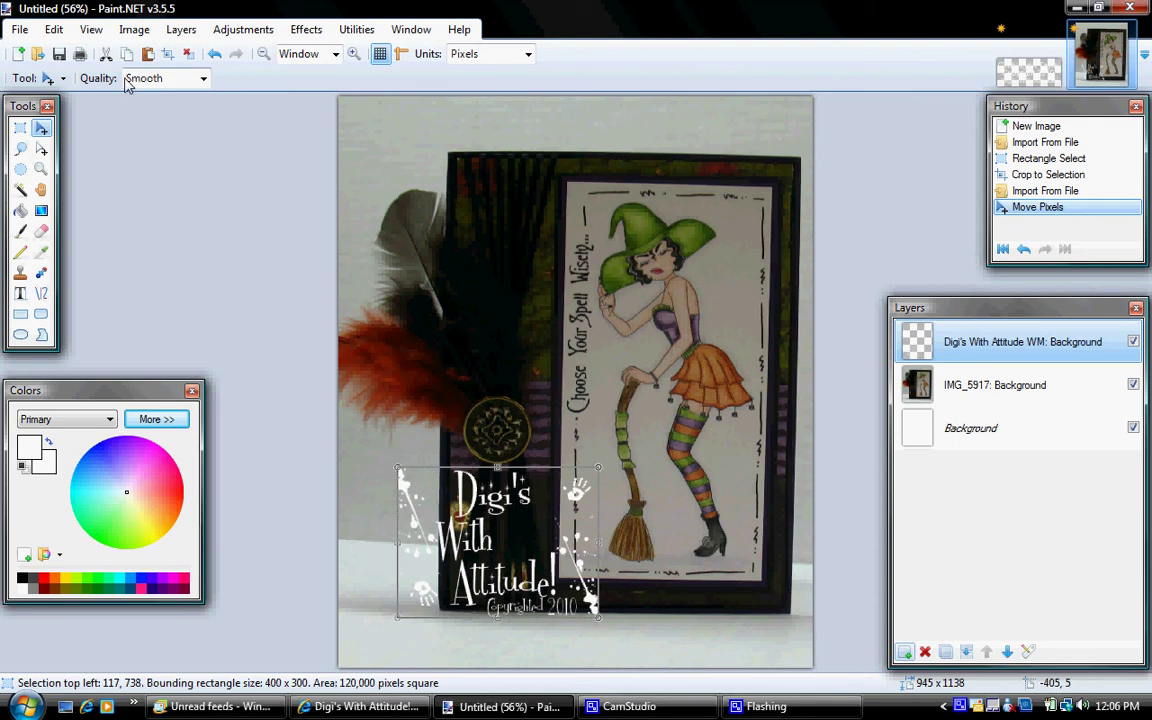
{"action": "left_click", "coordinate": [135, 31]}
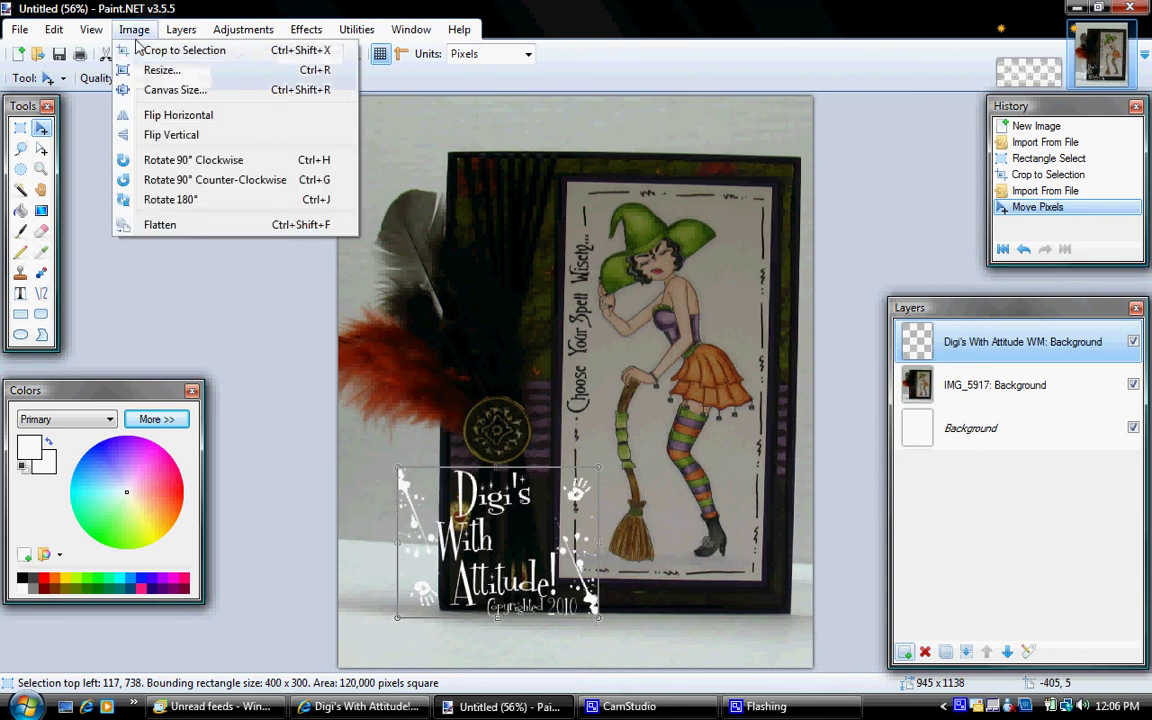
{"action": "left_click", "coordinate": [160, 224]}
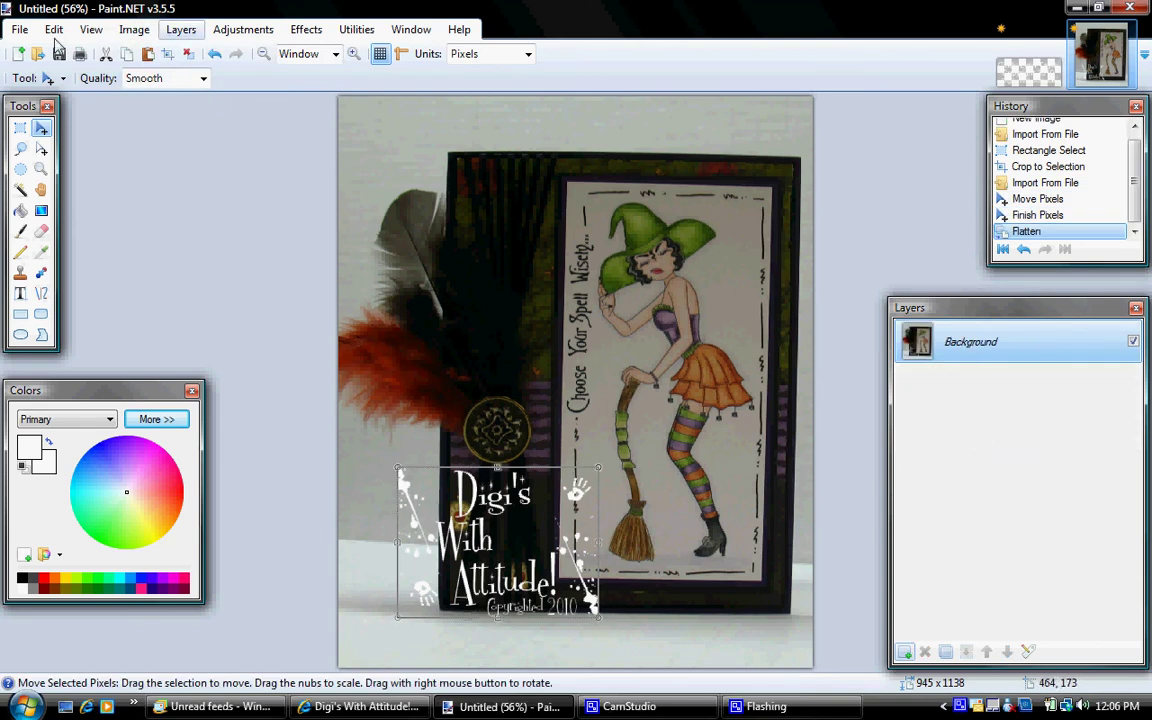
Start a Save As with JPEG file type in the To Be Uploaded folder.
{"action": "left_click", "coordinate": [19, 30]}
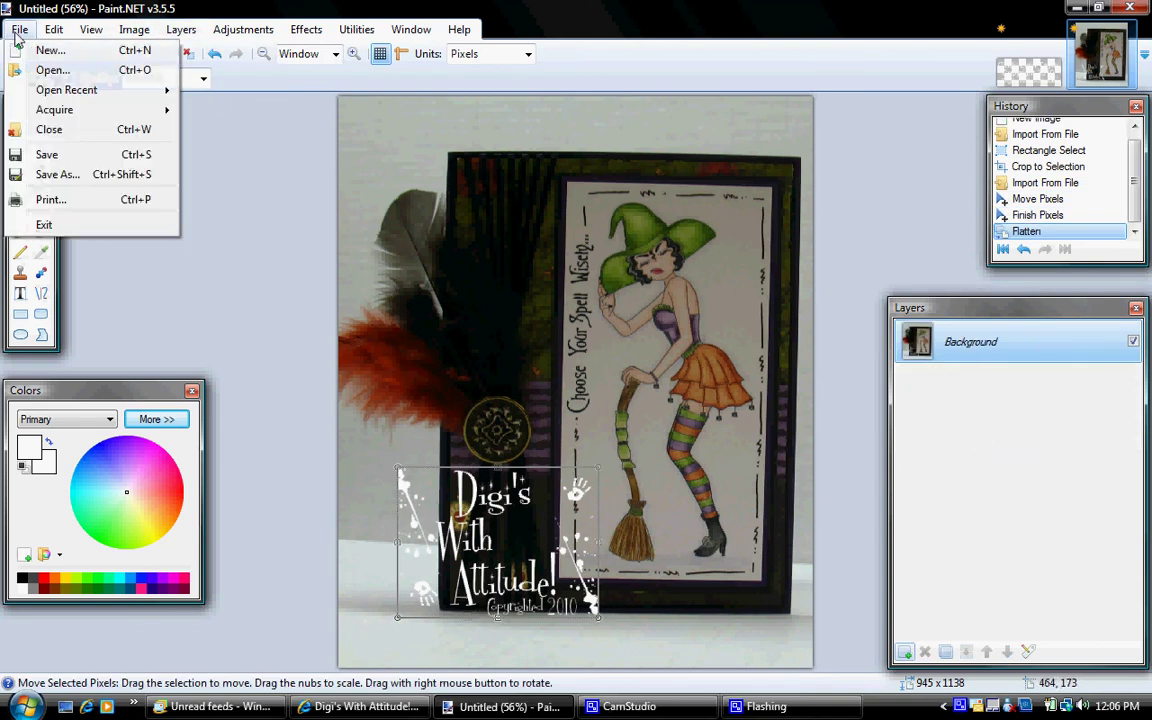
{"action": "left_click", "coordinate": [57, 175]}
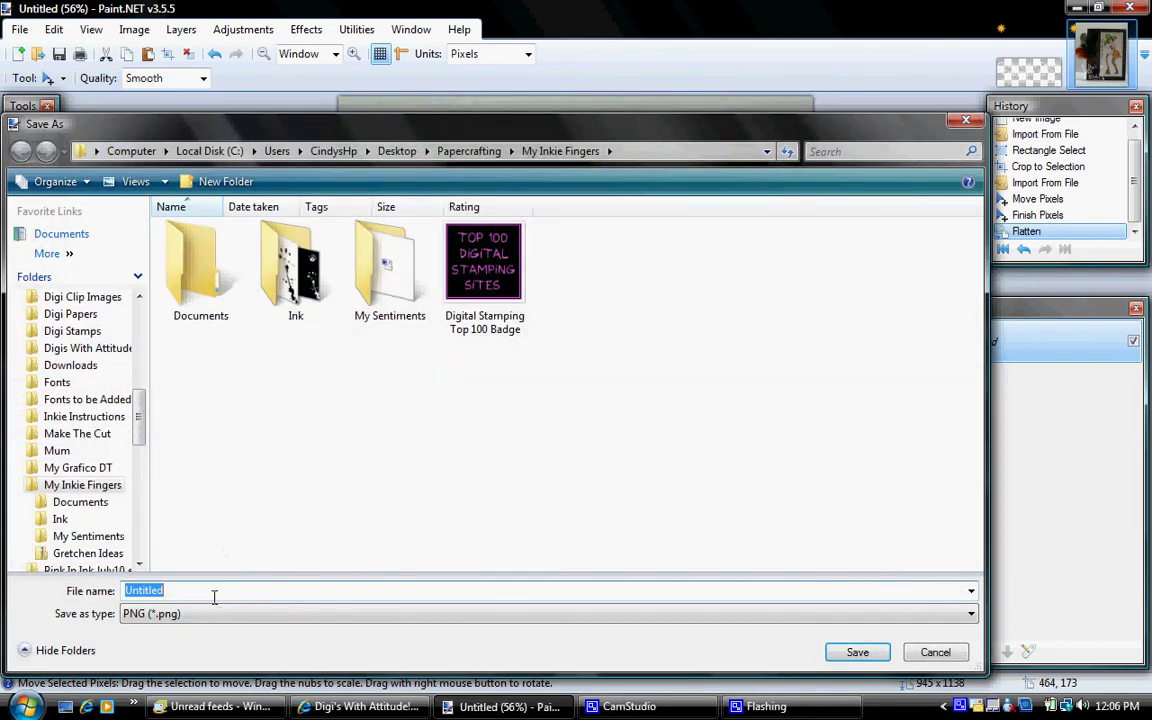
{"action": "left_click", "coordinate": [218, 612]}
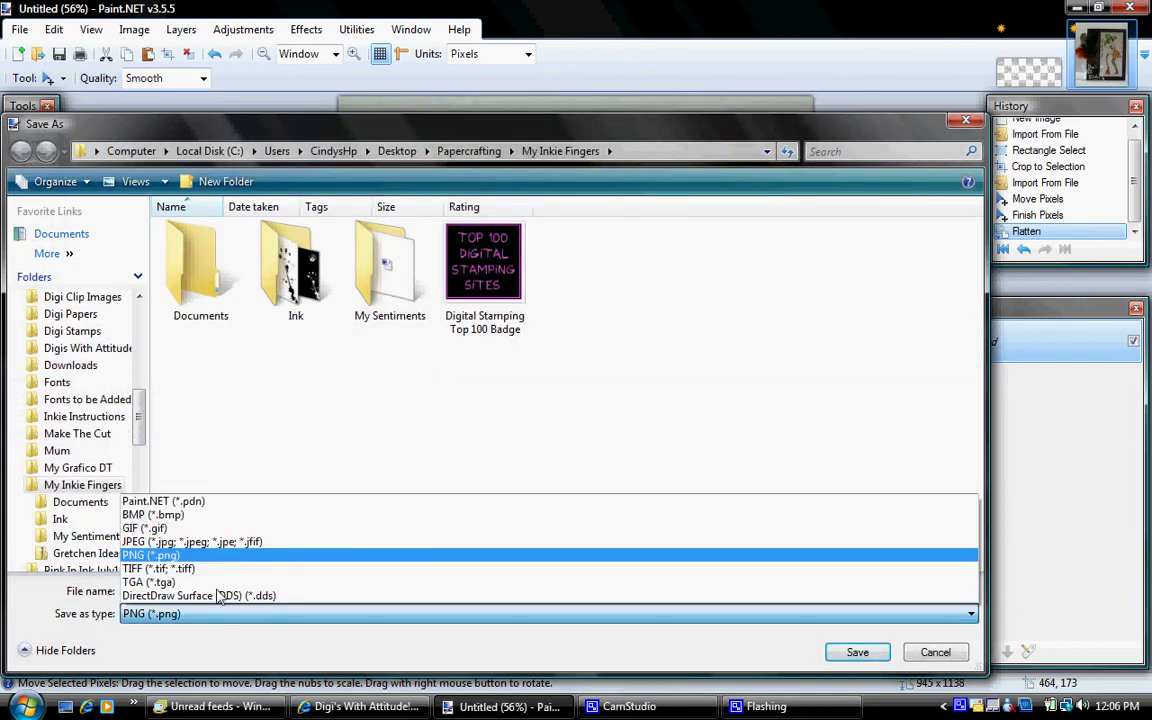
{"action": "left_click", "coordinate": [221, 545]}
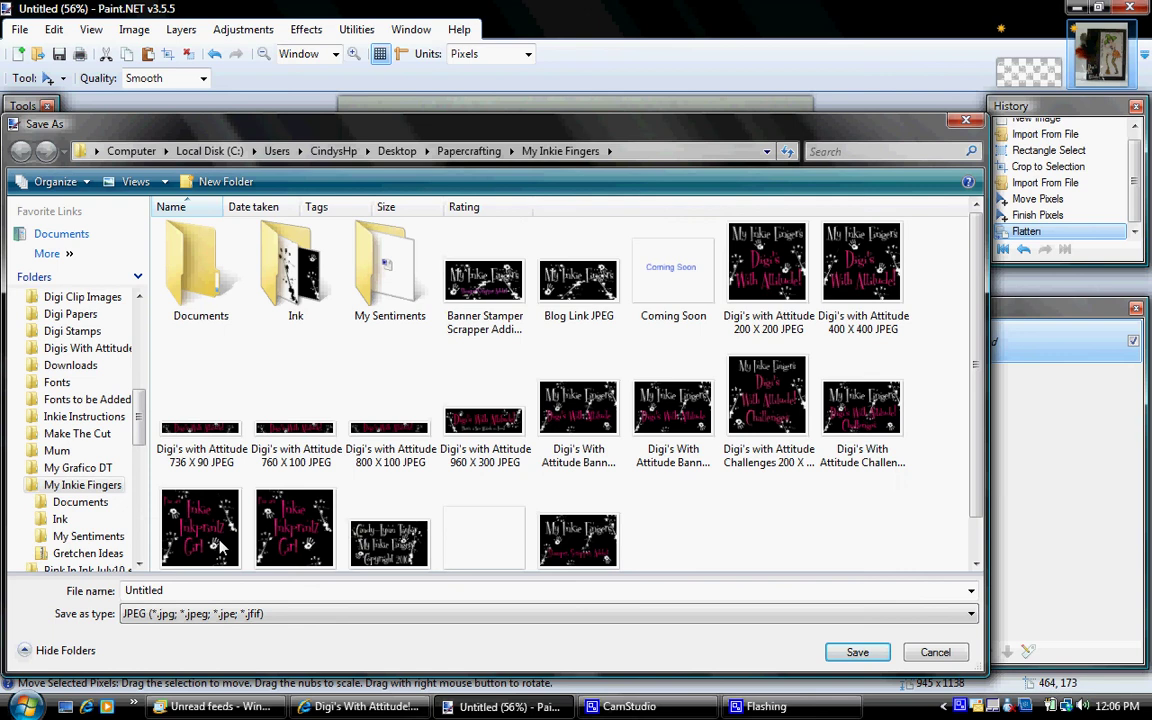
{"action": "left_click", "coordinate": [468, 151]}
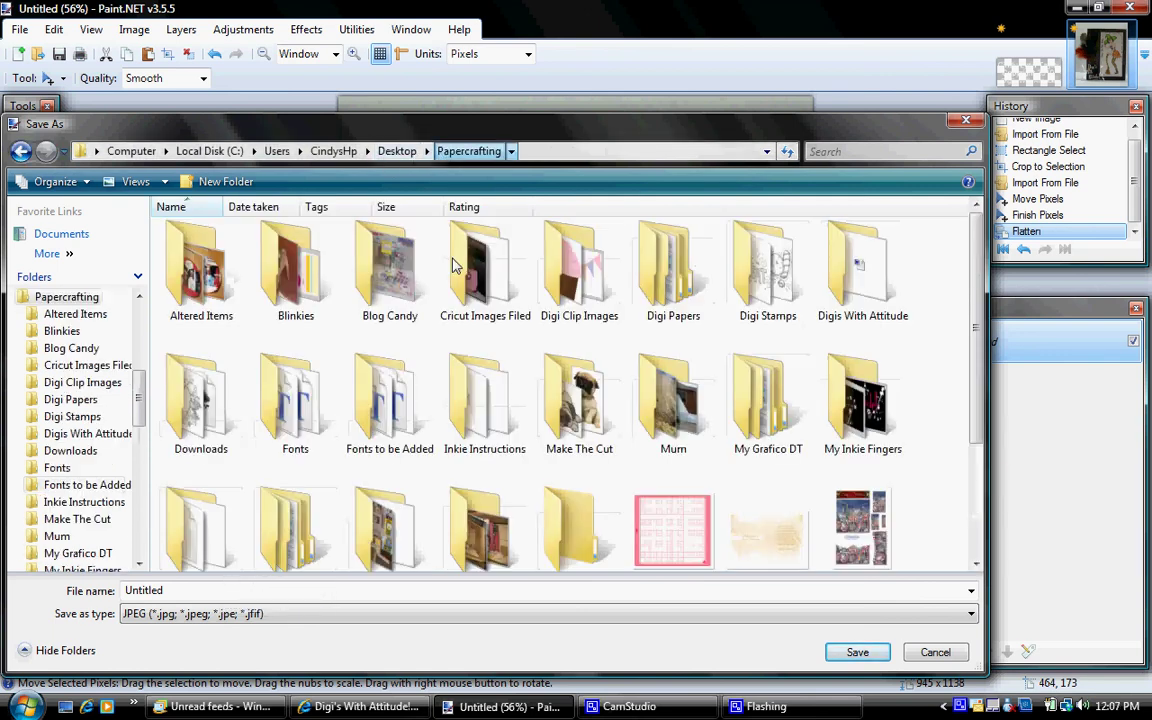
{"action": "scroll", "coordinate": [470, 408], "scroll_direction": "down", "scroll_amount": 3}
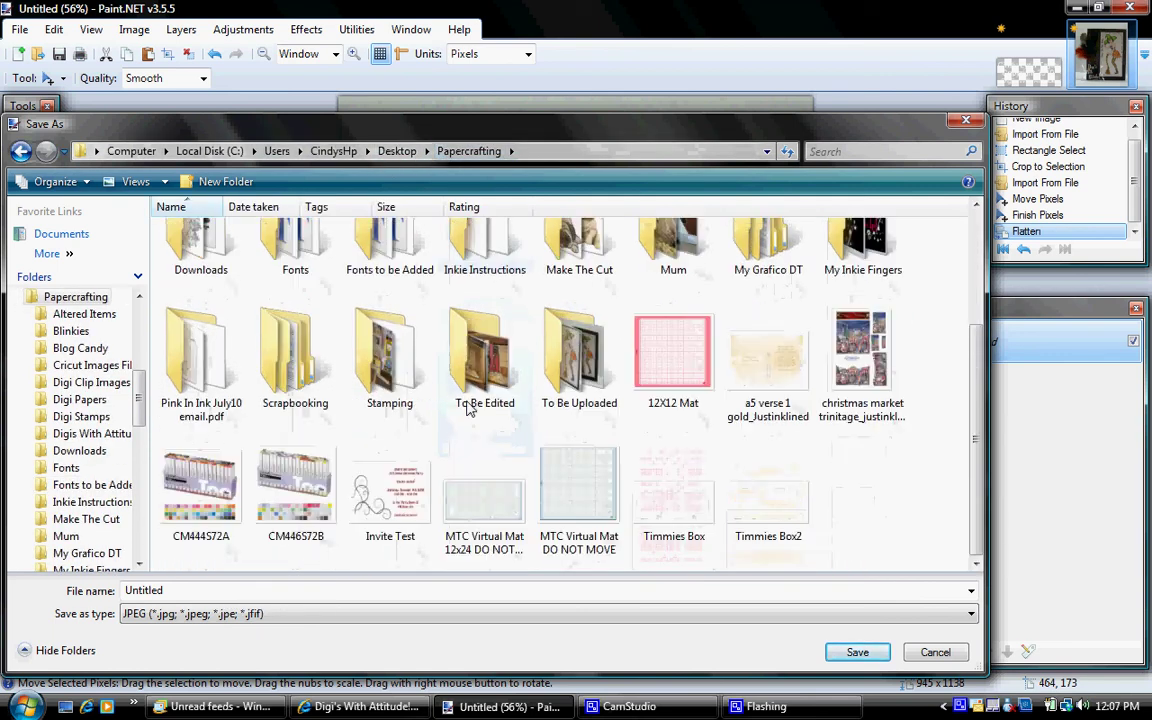
{"action": "double_click", "coordinate": [563, 352]}
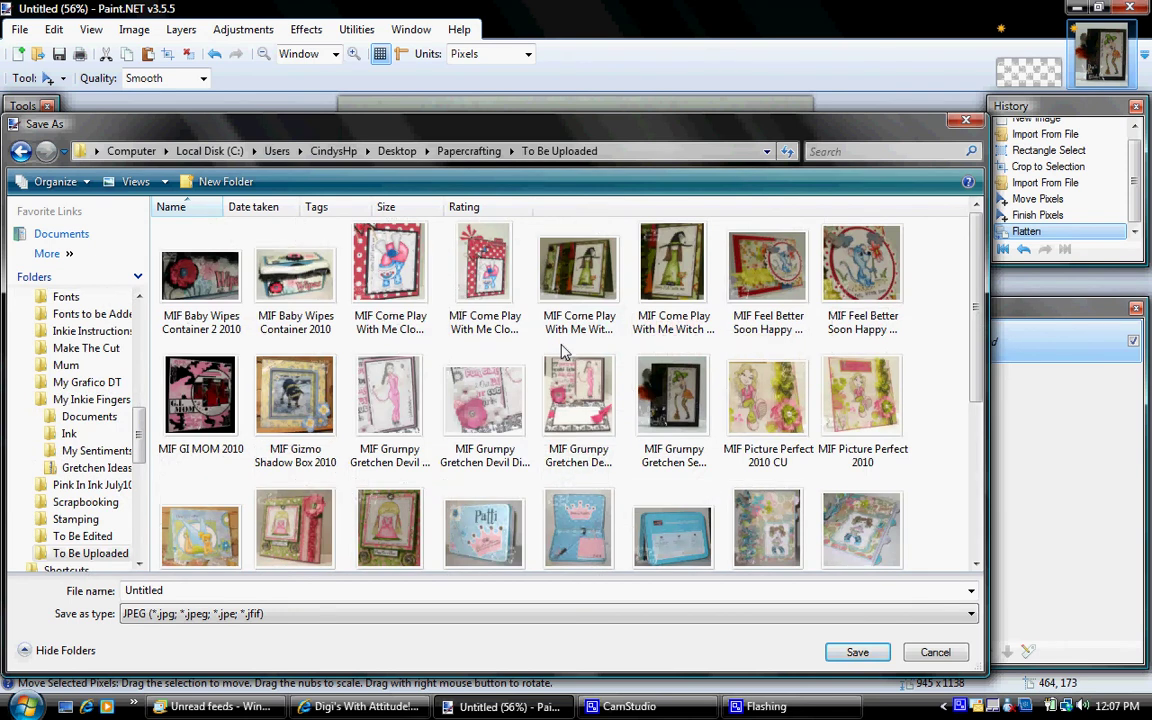
{"action": "scroll", "coordinate": [570, 365], "scroll_direction": "down", "scroll_amount": 2}
{"action": "scroll", "coordinate": [560, 355], "scroll_direction": "up", "scroll_amount": 2}
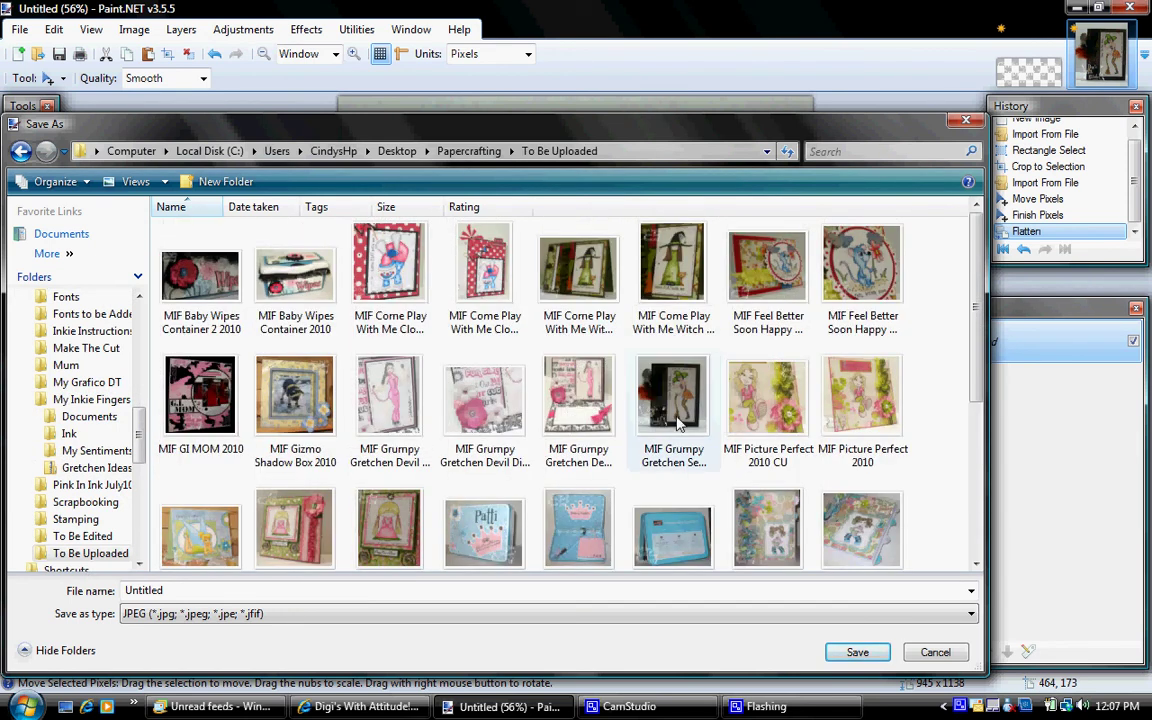
Save as MIF Grumpy Gretchen Sexy Witch.jpg, replacing the existing file at quality 100.
{"action": "left_click", "coordinate": [677, 424]}
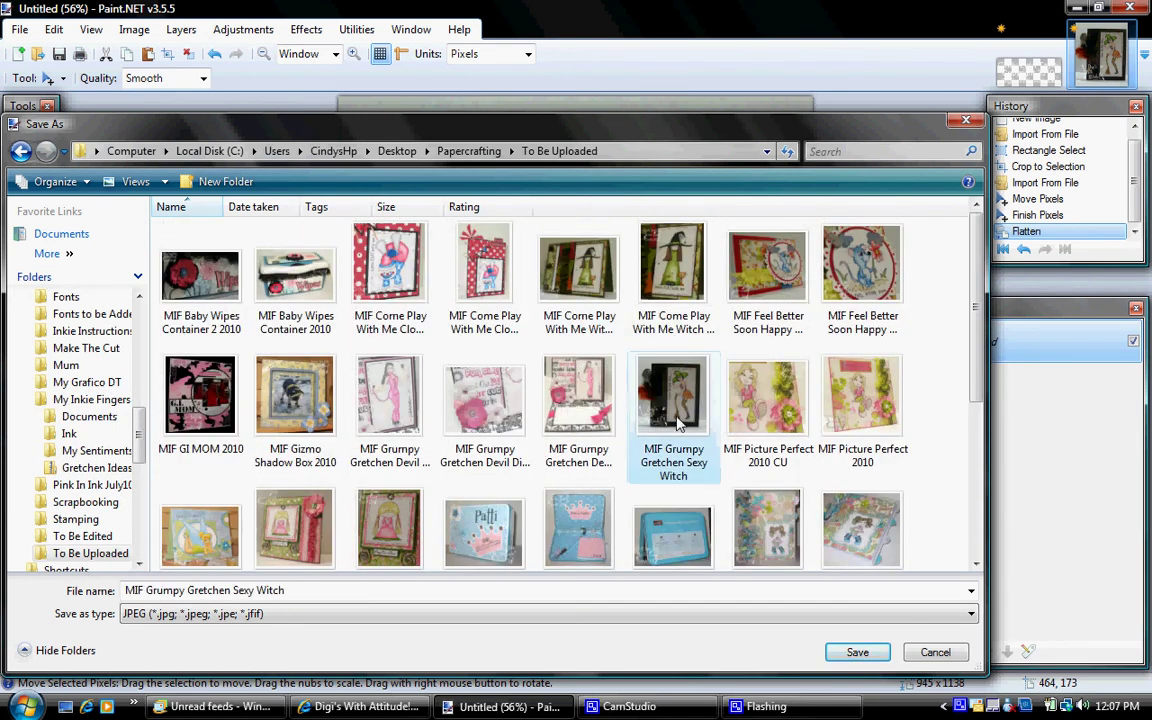
{"action": "triple_click", "coordinate": [141, 590]}
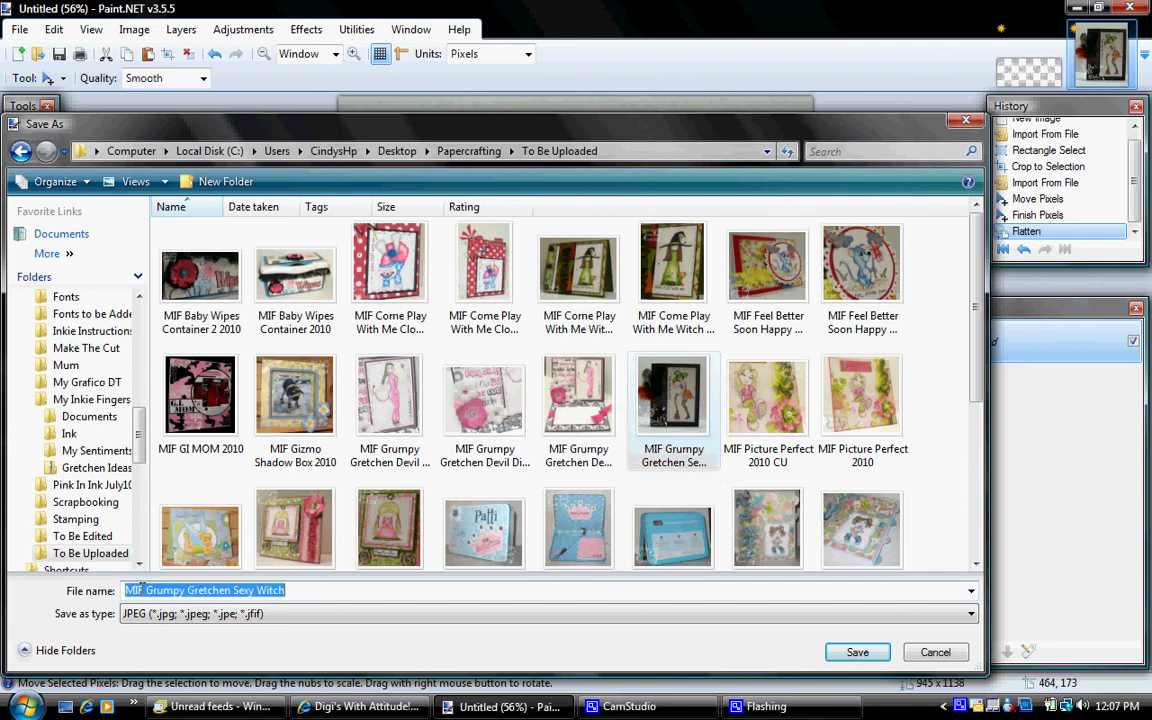
{"action": "left_click", "coordinate": [305, 593]}
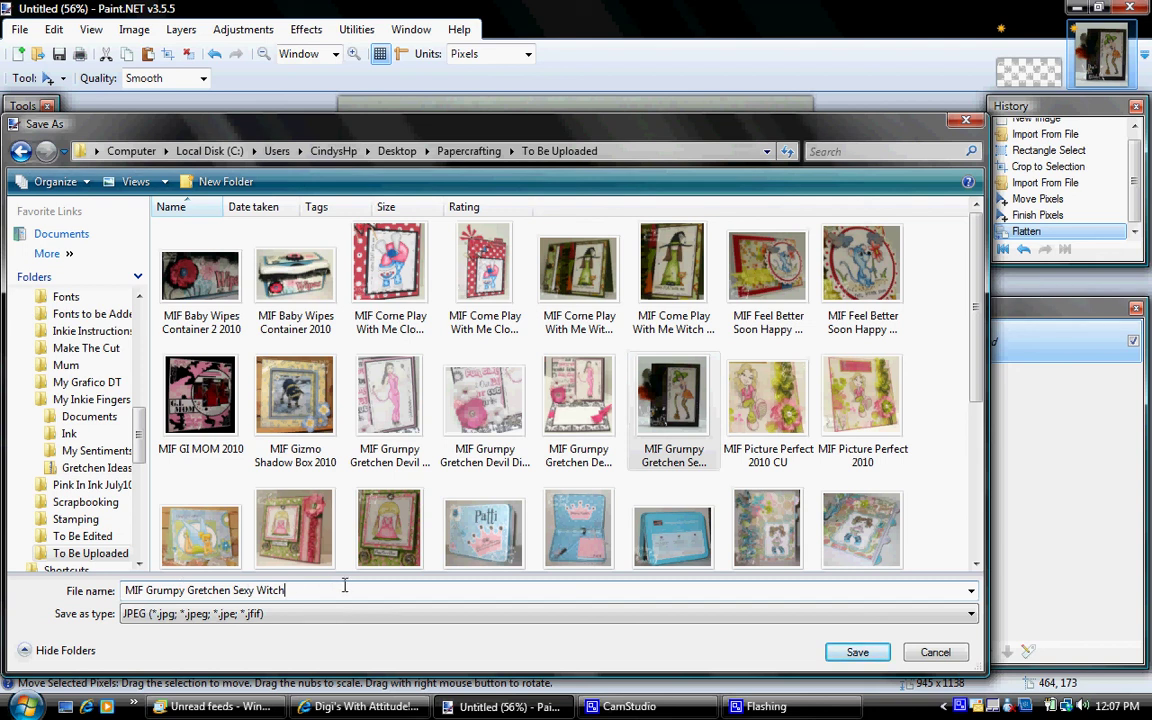
{"action": "left_click", "coordinate": [860, 652]}
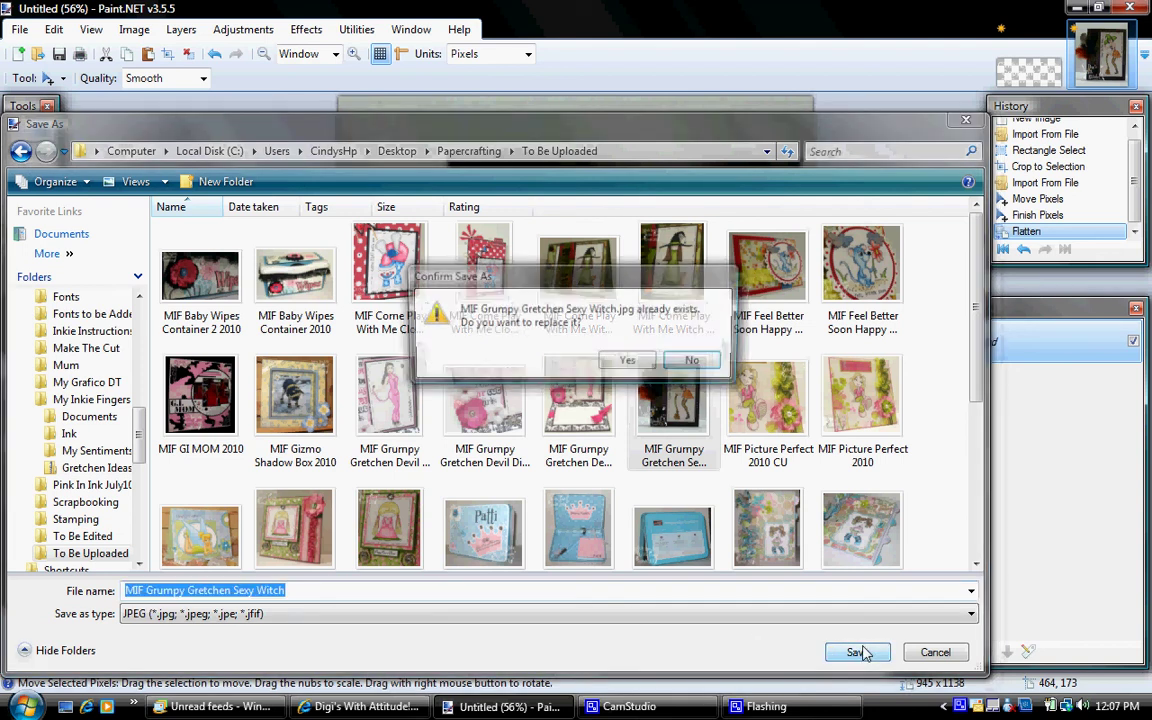
{"action": "left_click", "coordinate": [643, 364]}
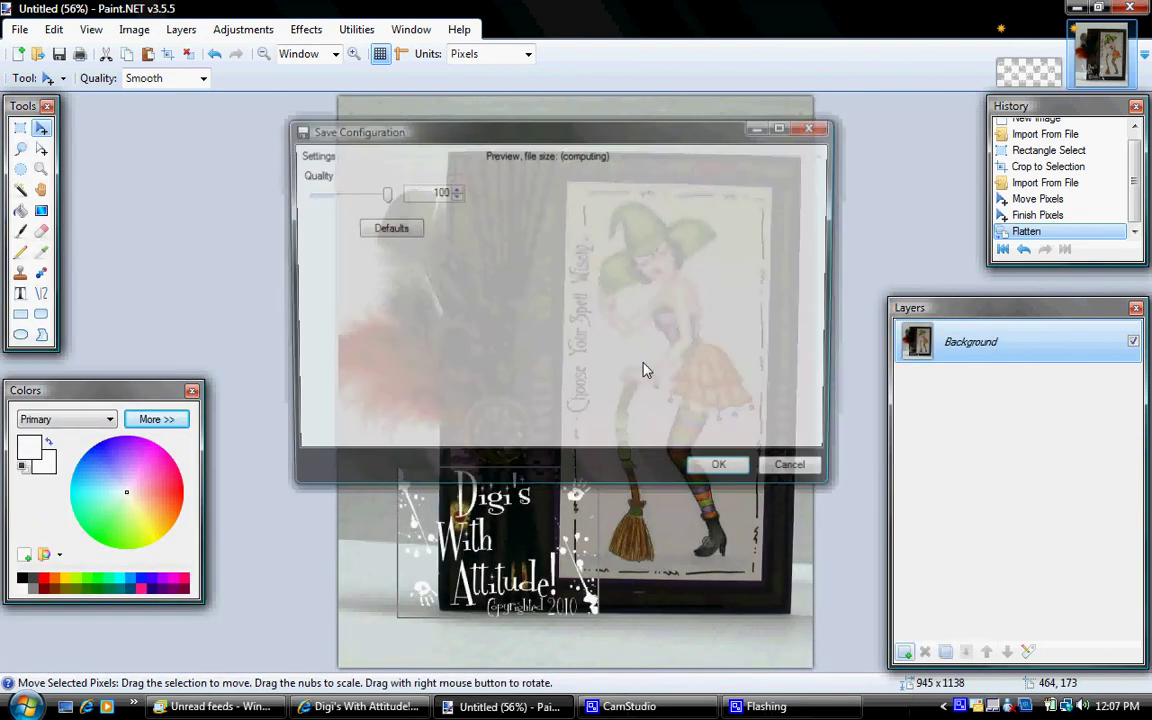
{"action": "left_click", "coordinate": [726, 470]}
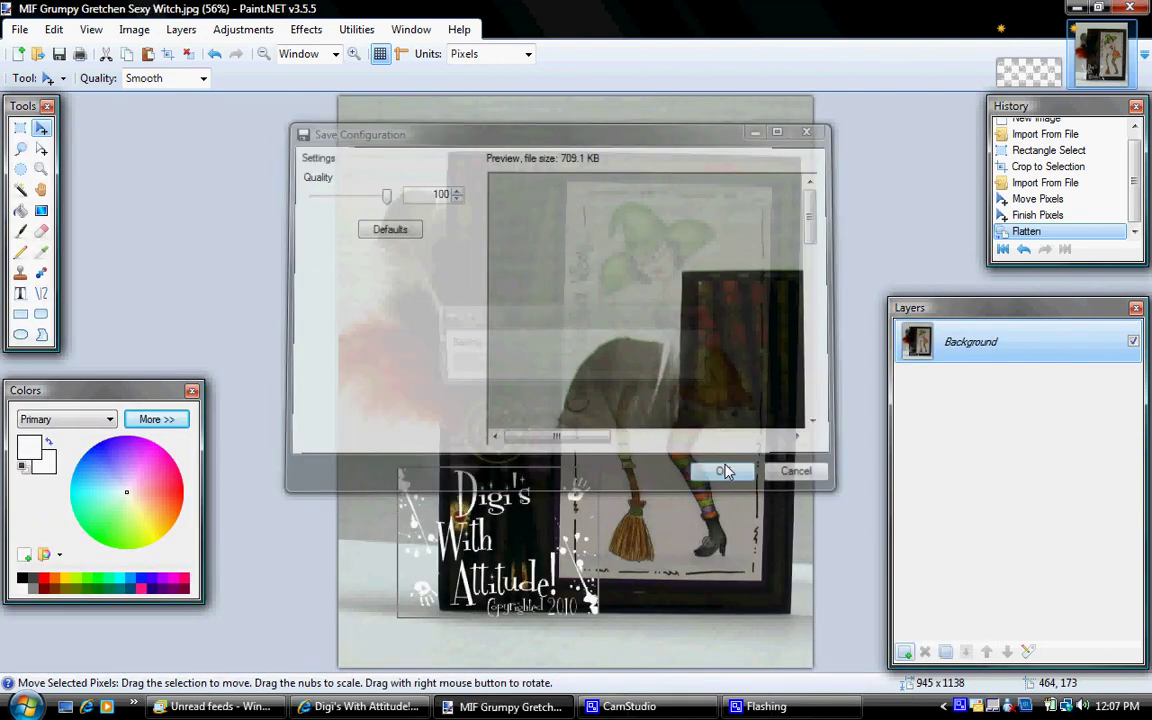
Undo the flatten, the watermark move and the watermark import.
{"action": "left_click", "coordinate": [216, 58]}
{"action": "left_click", "coordinate": [216, 58]}
{"action": "left_click", "coordinate": [216, 58]}
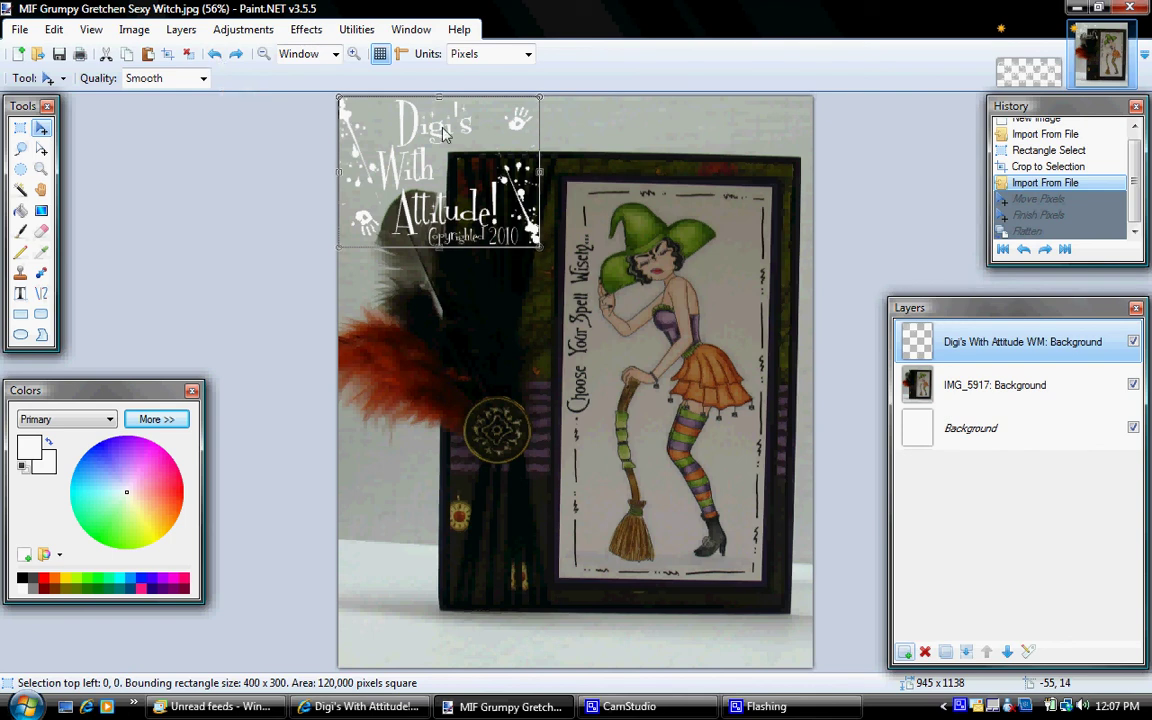
{"action": "left_click", "coordinate": [216, 56]}
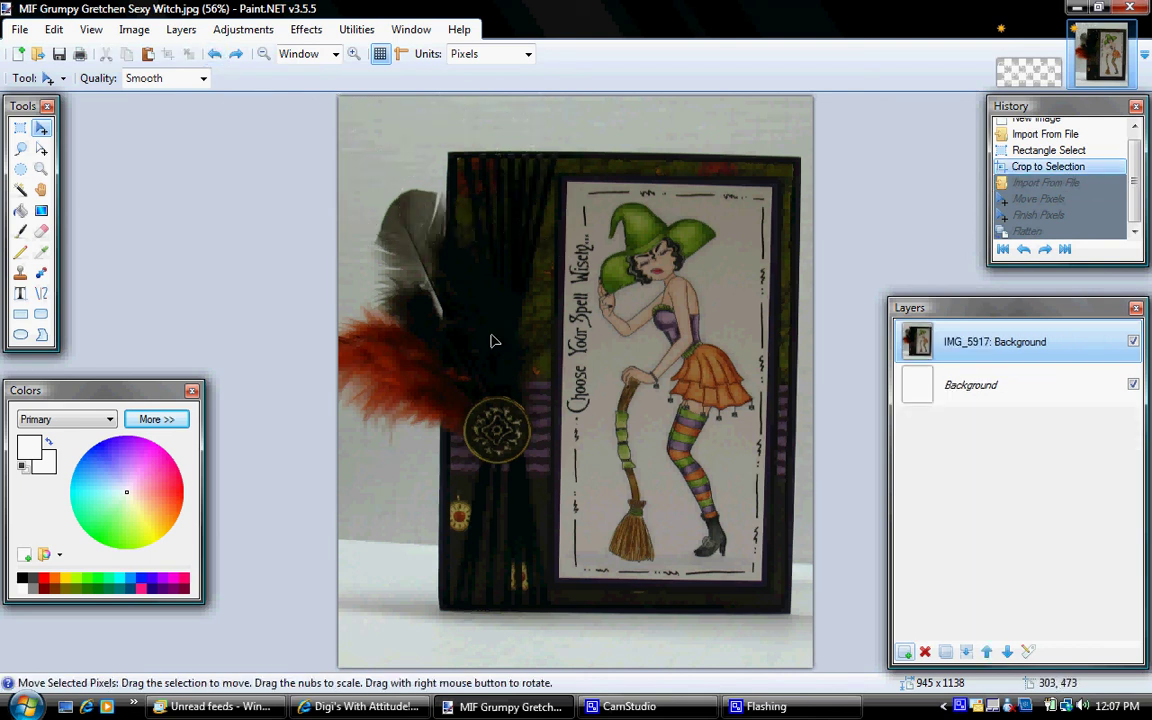
Select the card's upper part around the witch, widen it left, and crop to 694 × 639.
{"action": "left_click", "coordinate": [20, 127]}
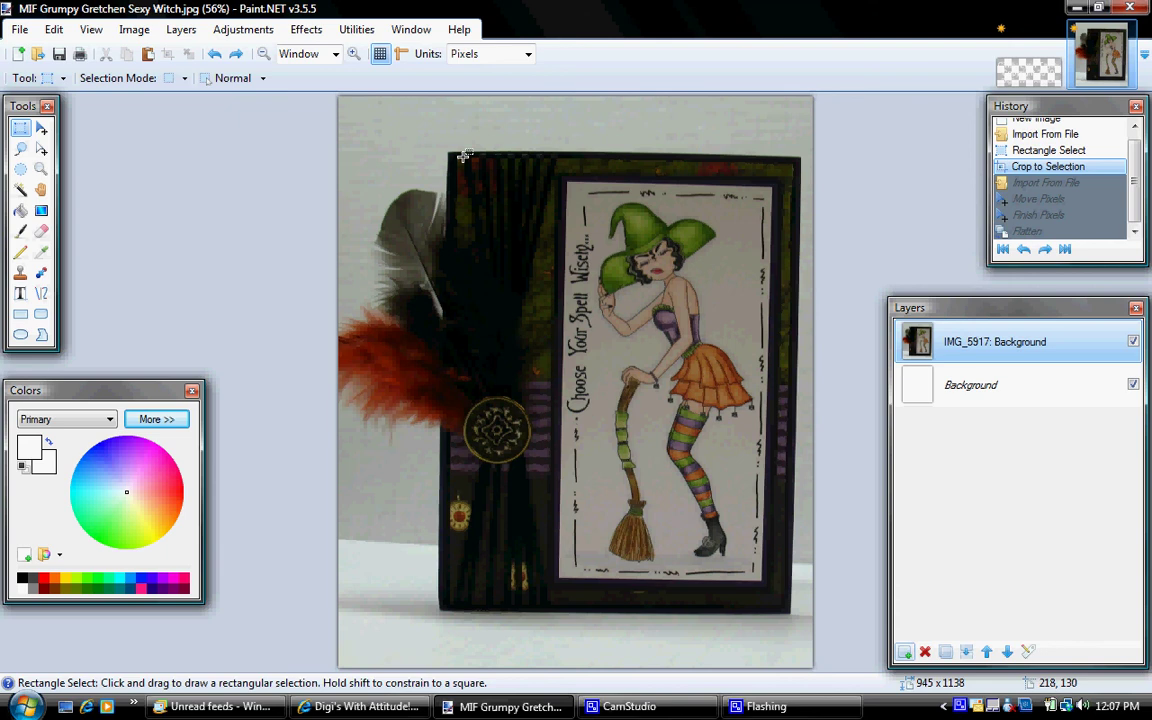
{"action": "left_click_drag", "start_coordinate": [510, 152], "coordinate": [791, 472]}
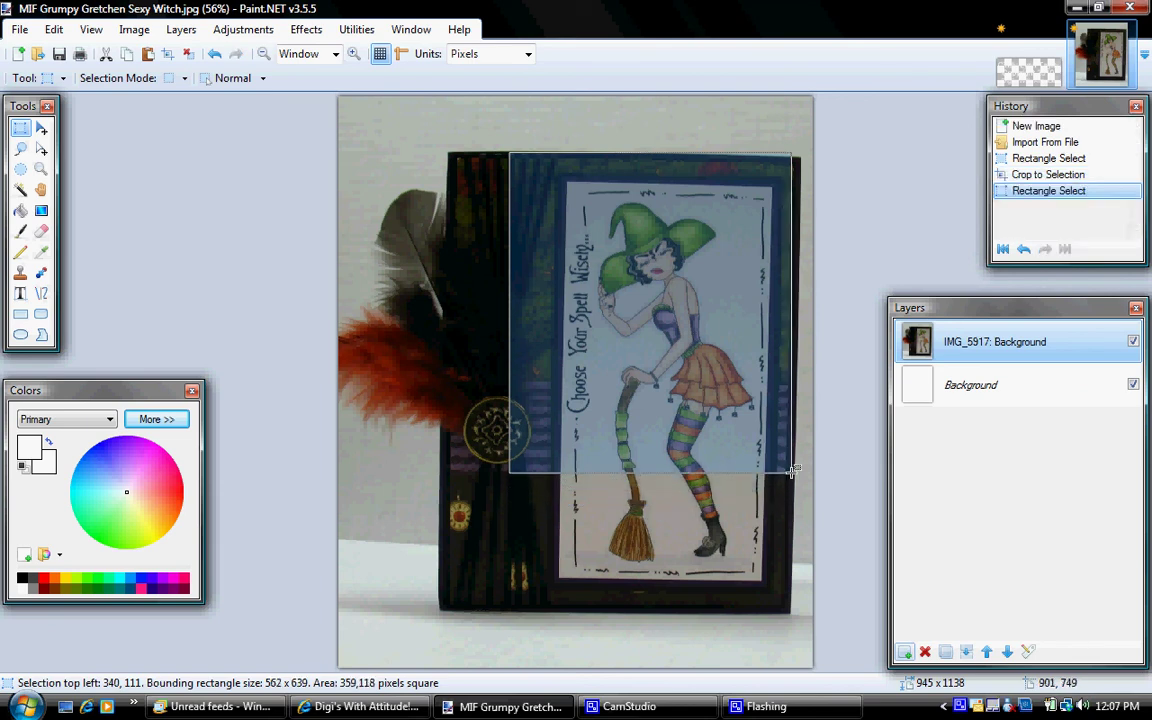
{"action": "left_click", "coordinate": [42, 149]}
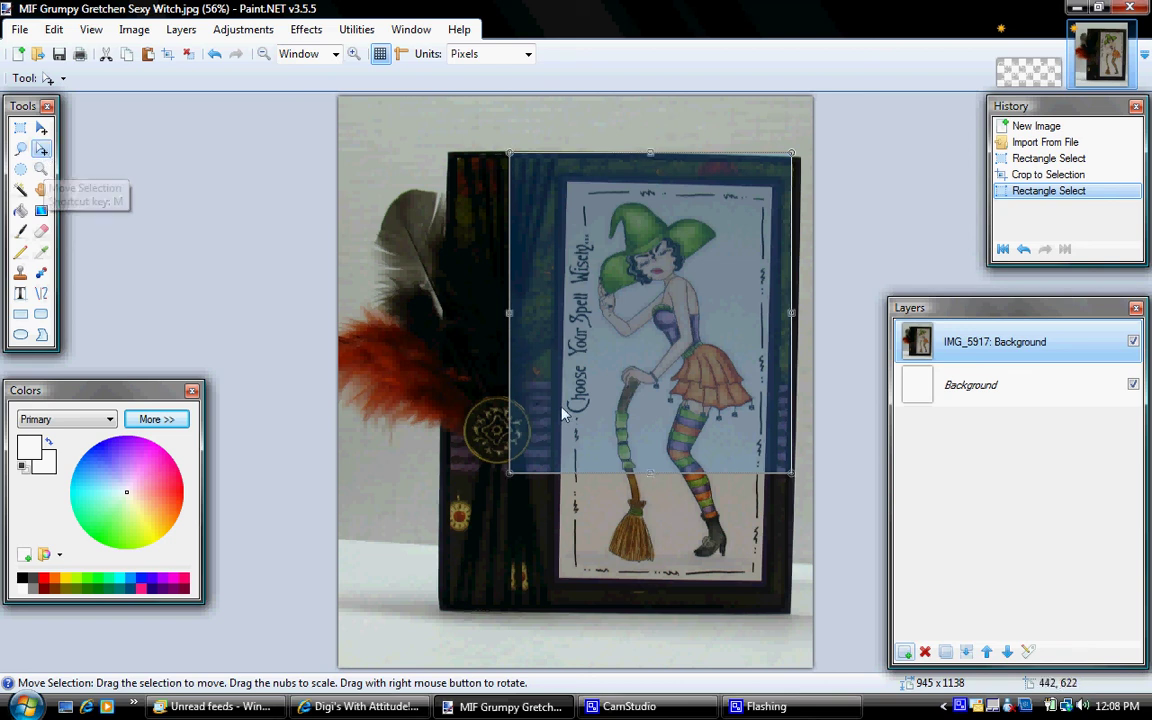
{"action": "left_click_drag", "start_coordinate": [510, 320], "coordinate": [450, 325]}
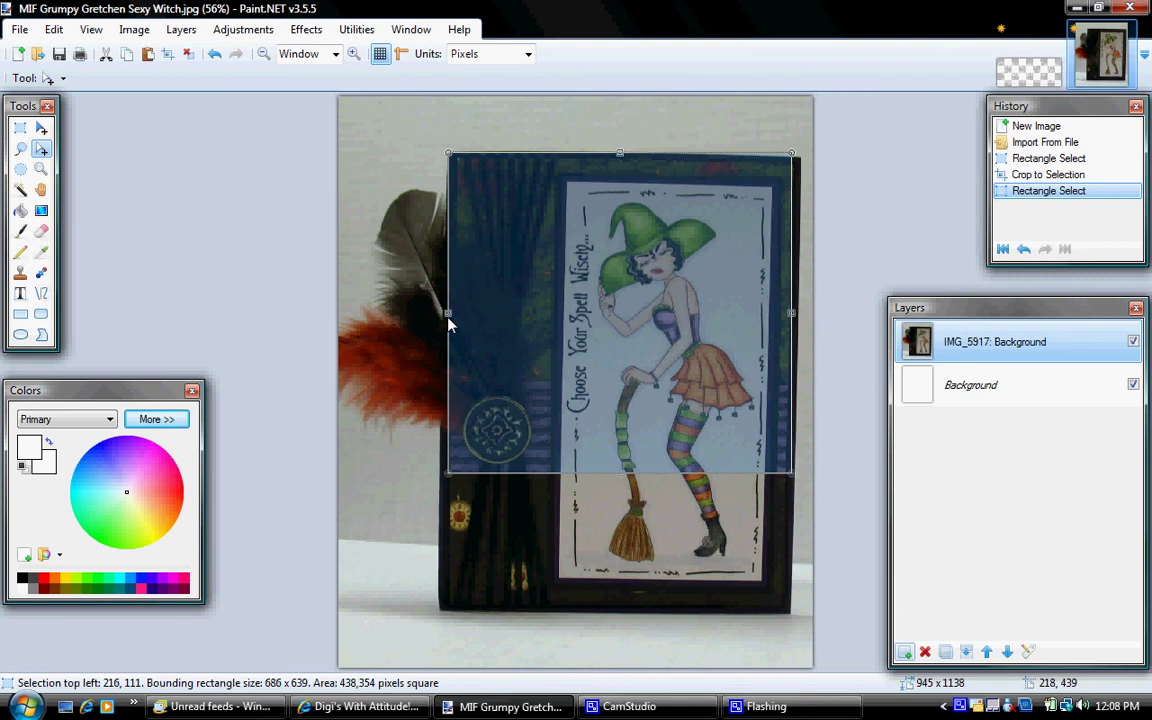
{"action": "left_click_drag", "start_coordinate": [449, 322], "coordinate": [443, 320]}
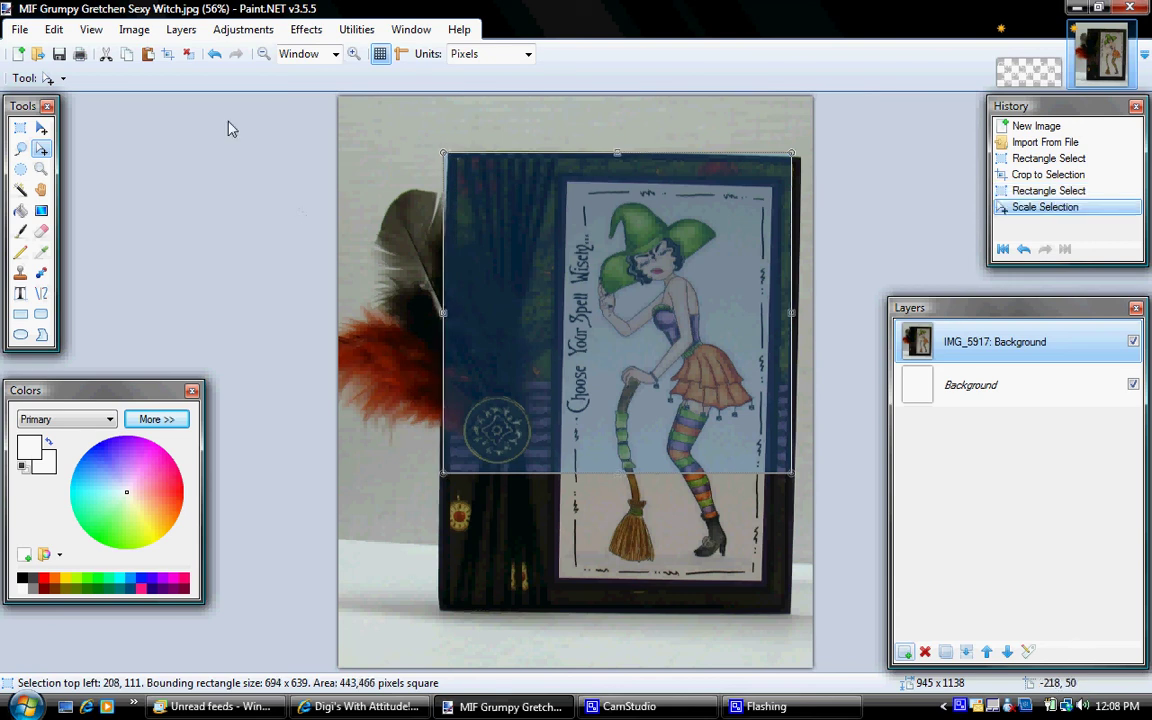
{"action": "left_click", "coordinate": [167, 54]}
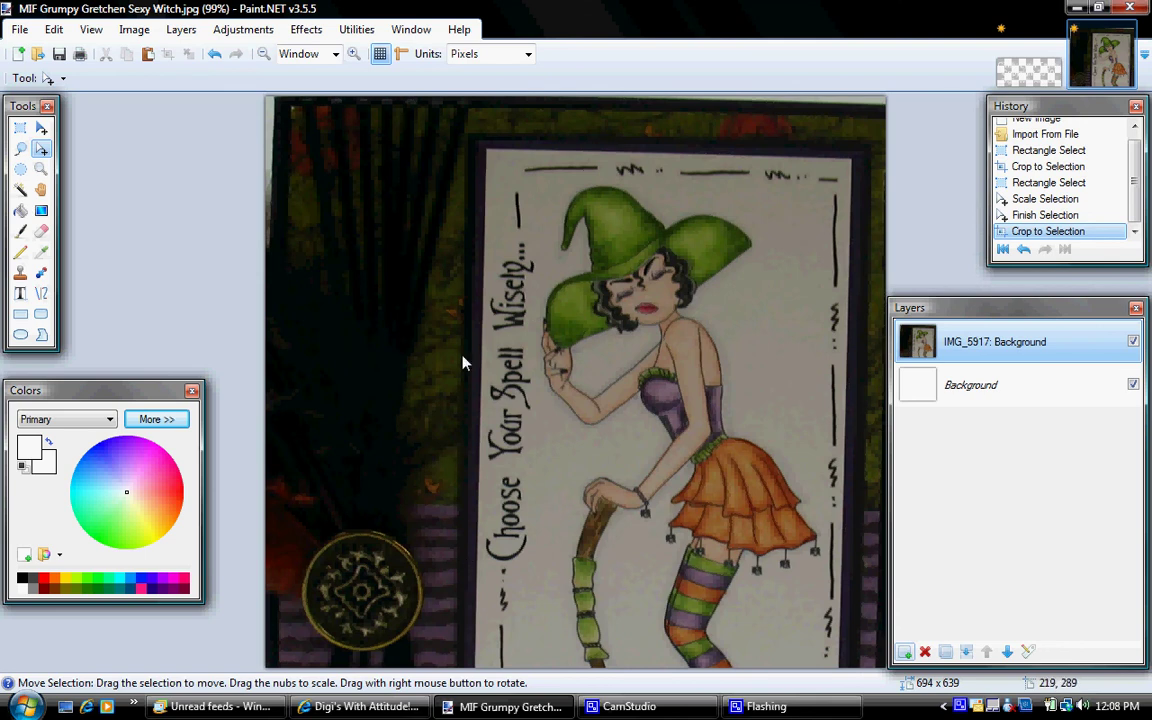
Import the Digi's With Attitude watermark from the My Inkie Fingers folder as a layer.
{"action": "left_click", "coordinate": [181, 29]}
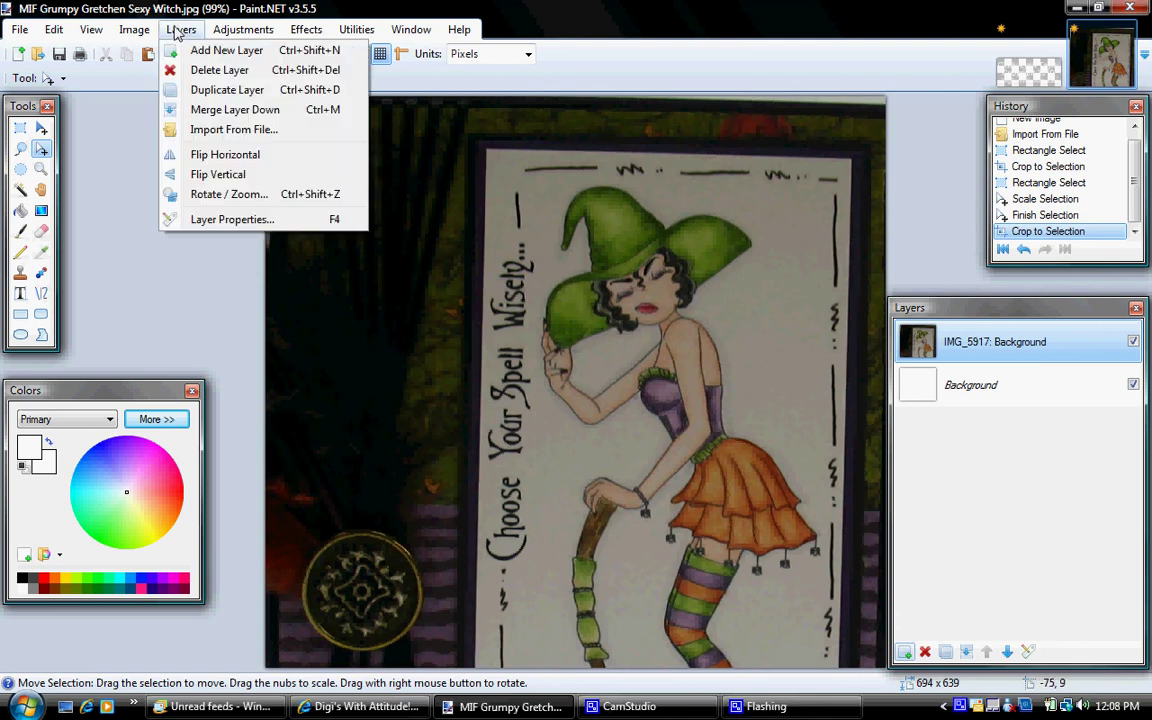
{"action": "left_click", "coordinate": [204, 133]}
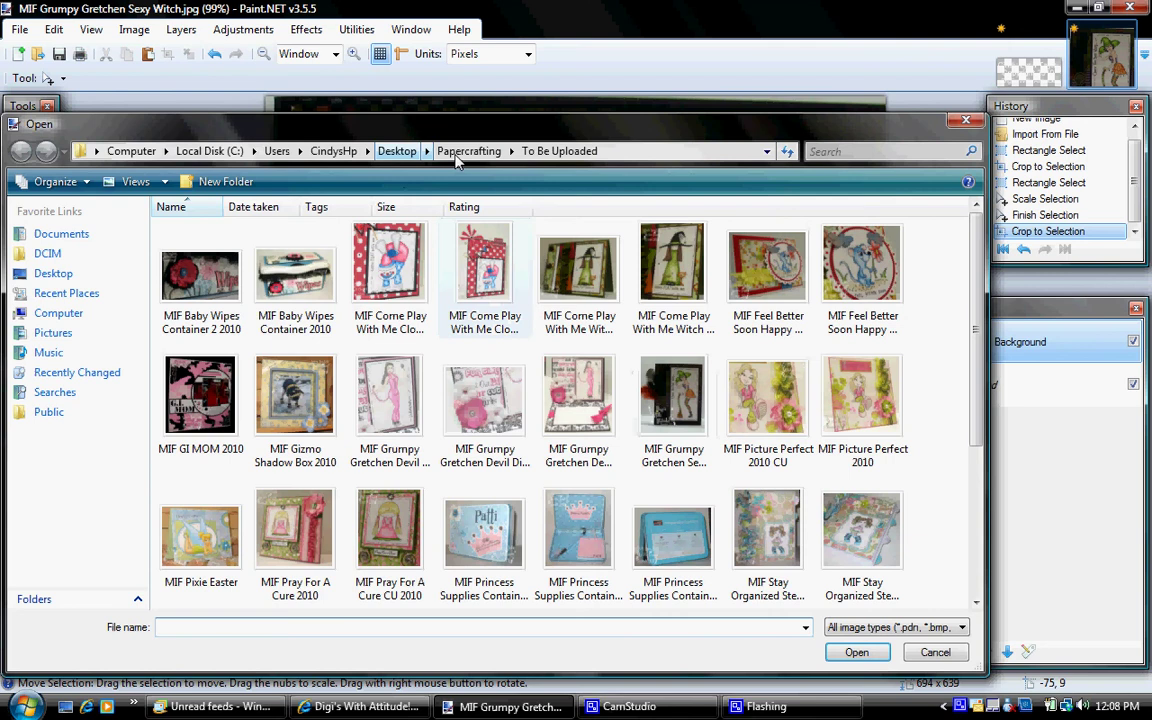
{"action": "left_click", "coordinate": [462, 153]}
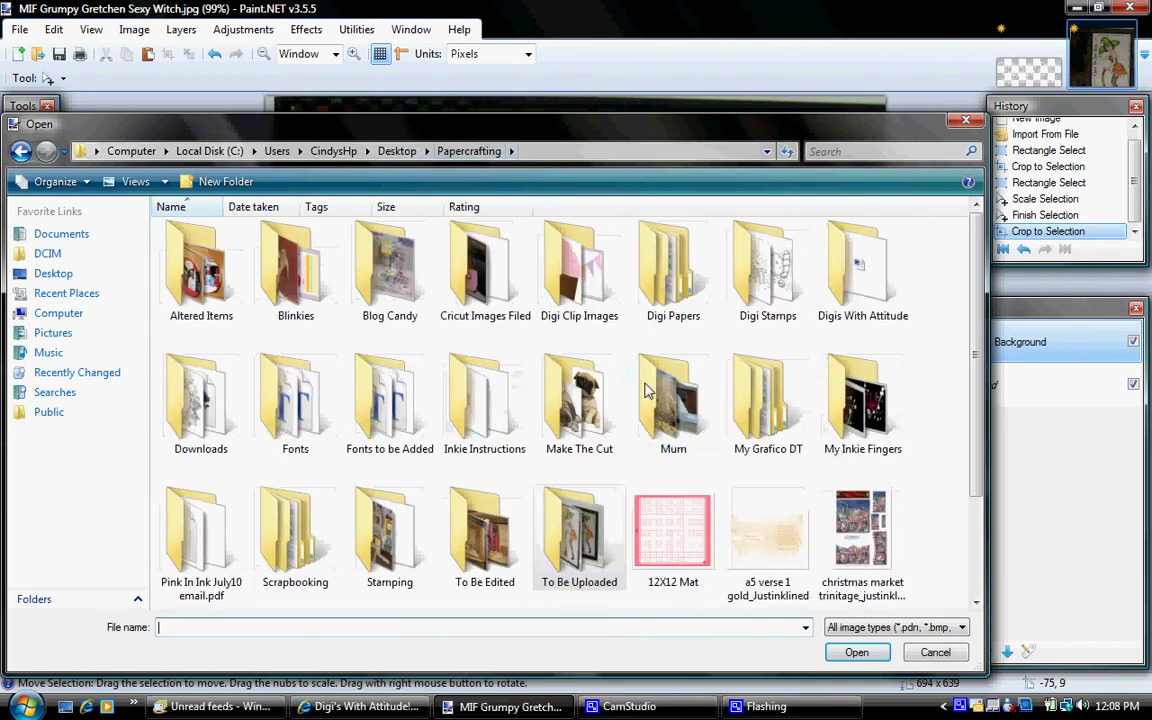
{"action": "double_click", "coordinate": [868, 428]}
{"action": "double_click", "coordinate": [758, 540]}
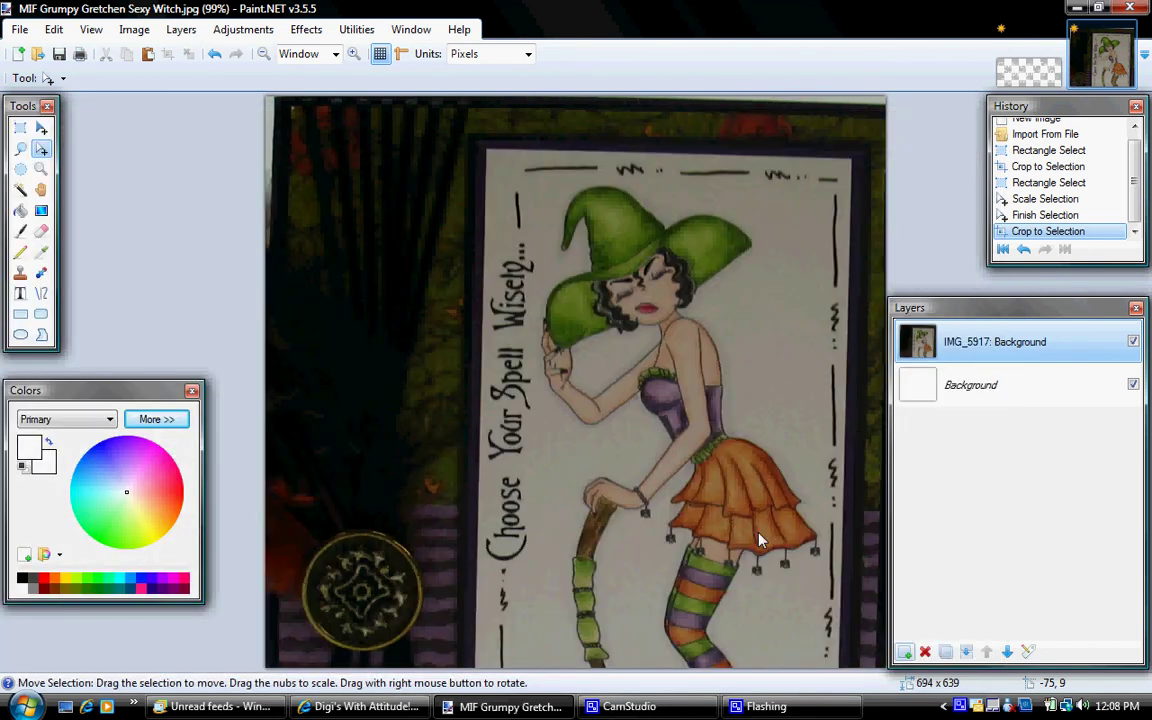
Shrink the watermark to 265 × 220 and place it in the top-left corner.
{"action": "left_click_drag", "start_coordinate": [376, 208], "coordinate": [430, 306]}
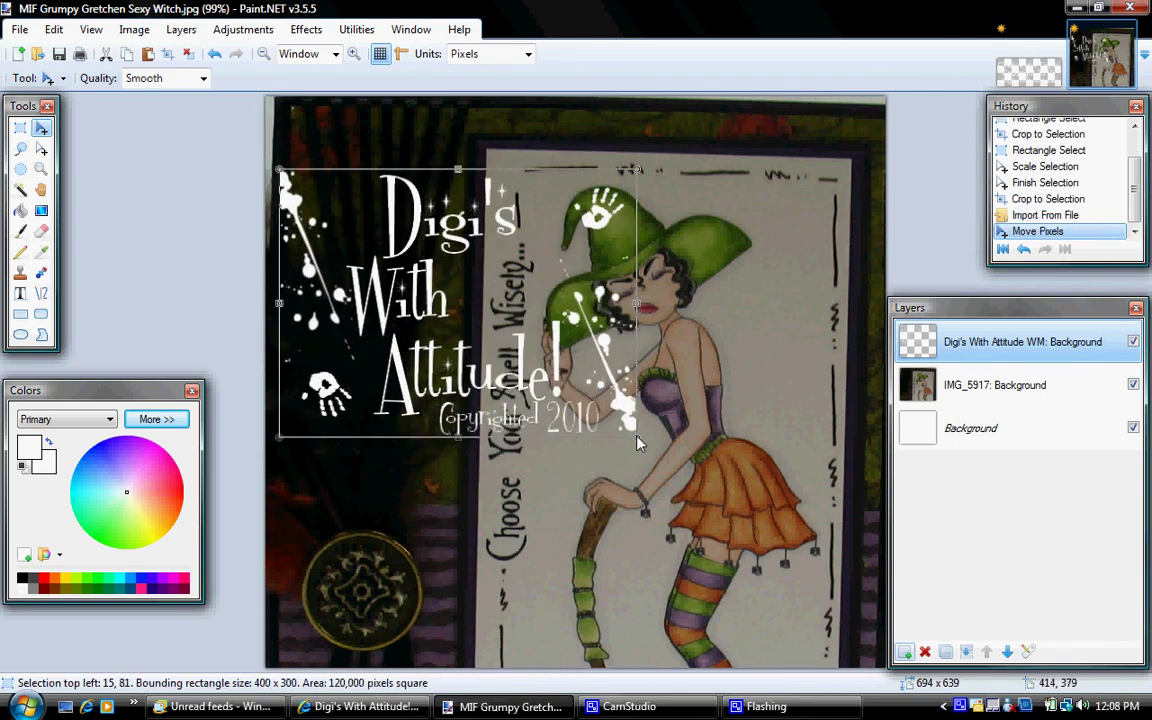
{"action": "left_click_drag", "start_coordinate": [640, 443], "coordinate": [464, 327]}
{"action": "left_click_drag", "start_coordinate": [357, 267], "coordinate": [340, 197]}
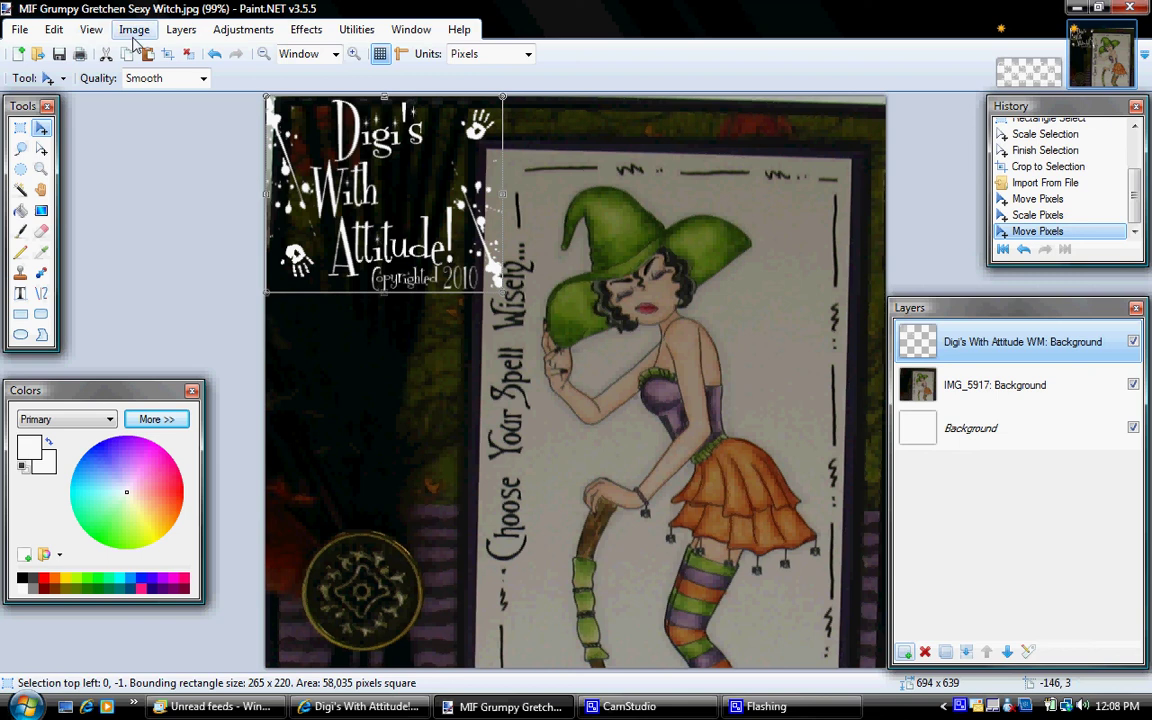
Resize the image to 600 pixels wide (600 × 552) with aspect ratio maintained.
{"action": "left_click", "coordinate": [134, 30]}
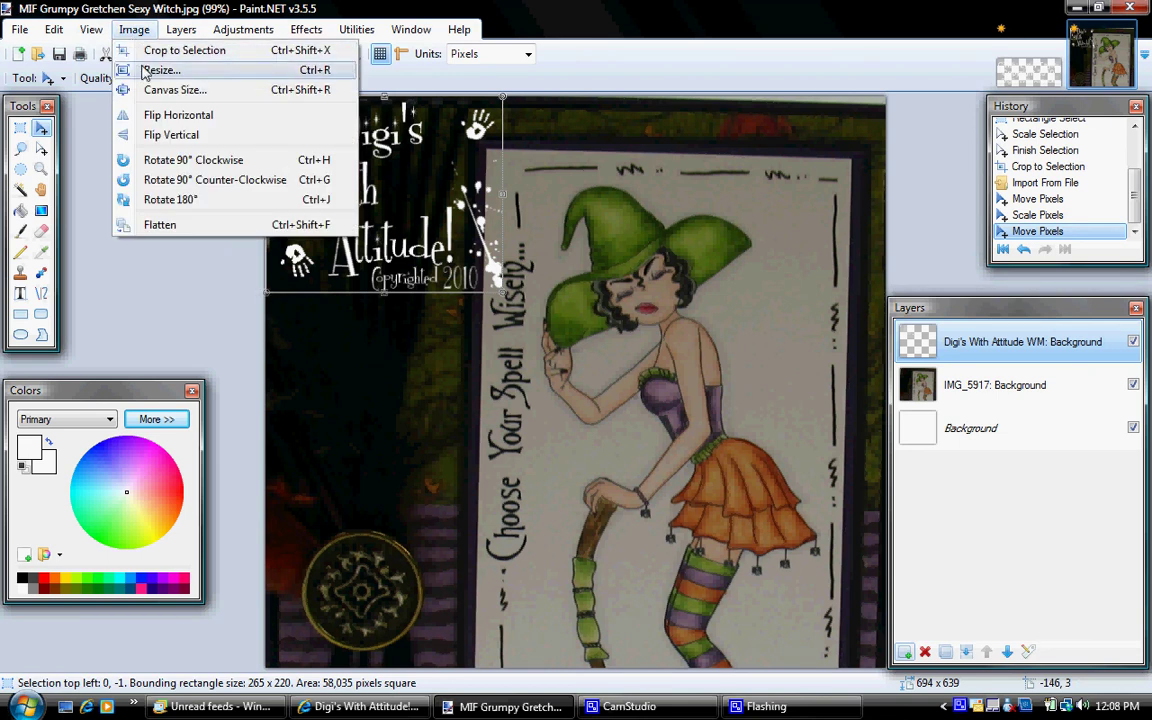
{"action": "left_click", "coordinate": [158, 70]}
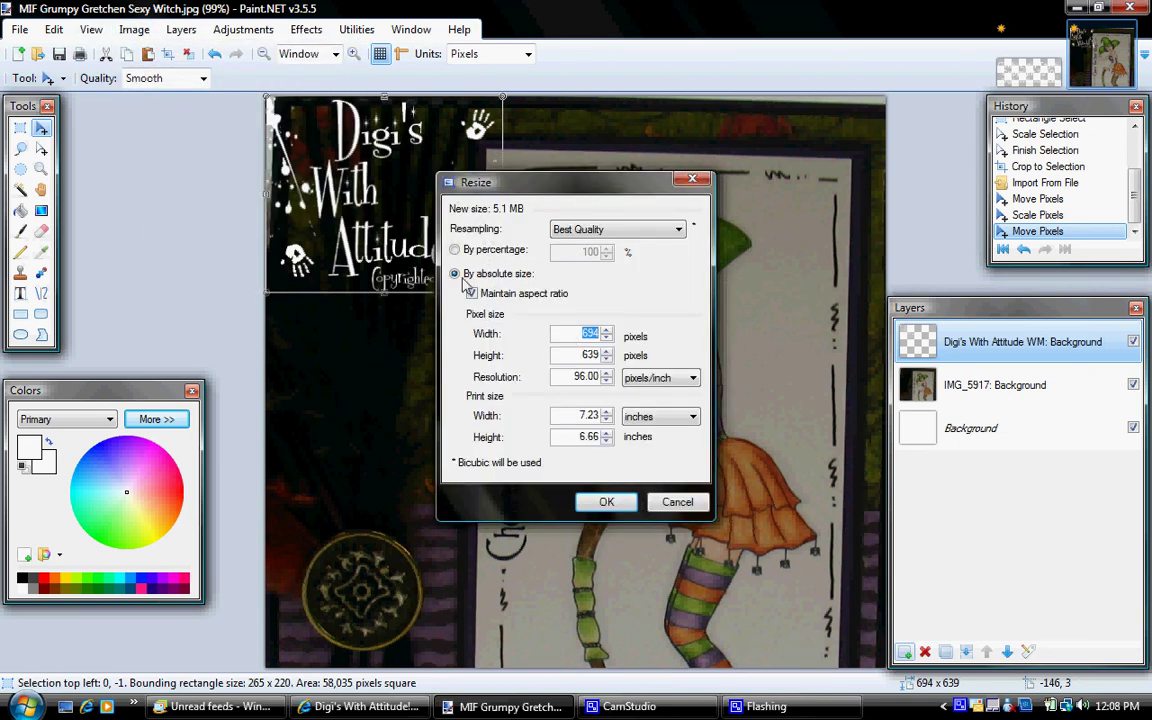
{"action": "left_click", "coordinate": [693, 506]}
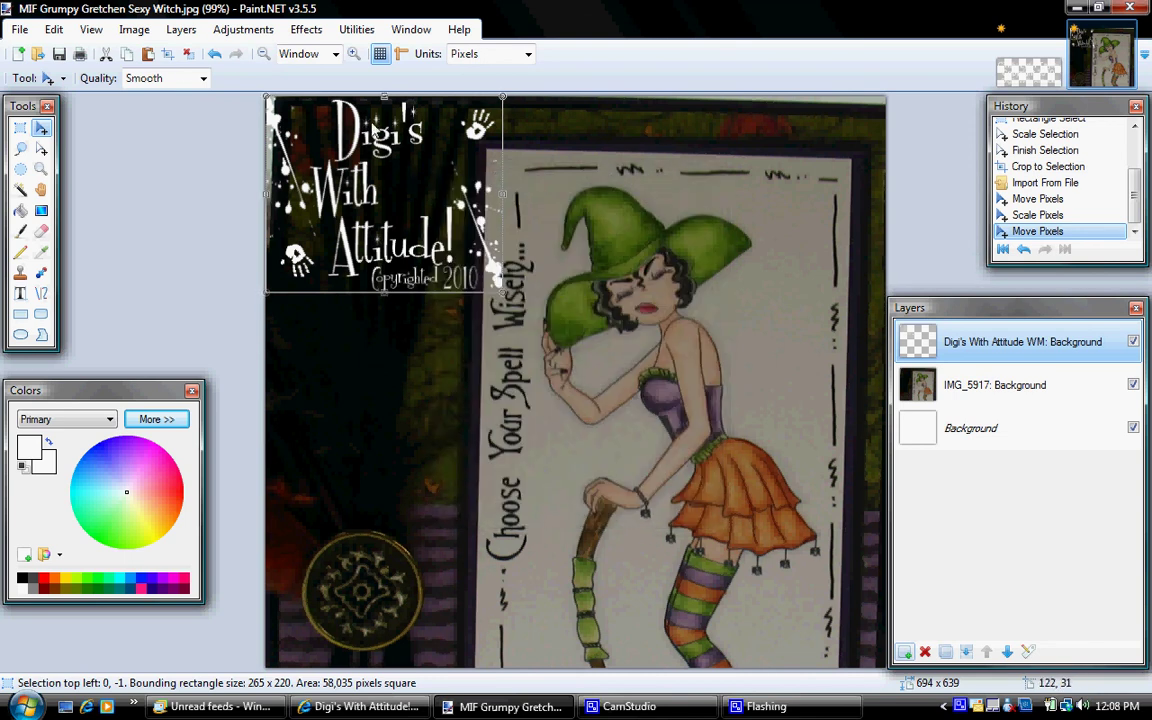
{"action": "left_click", "coordinate": [136, 32]}
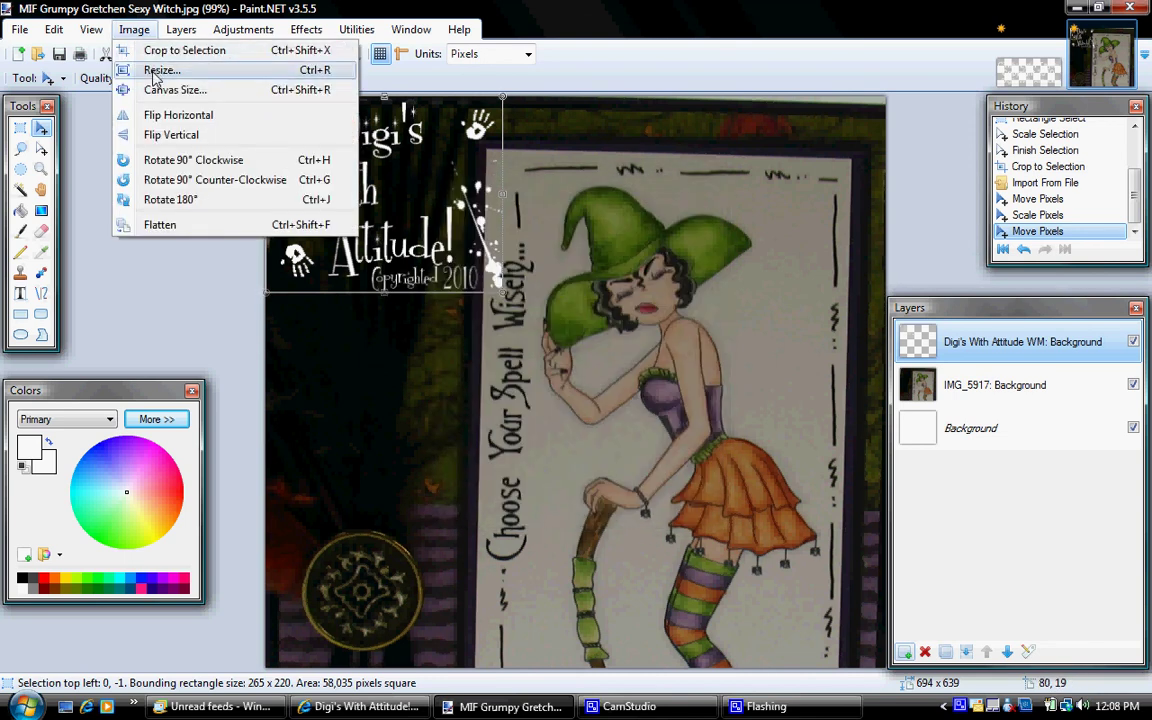
{"action": "left_click", "coordinate": [155, 71]}
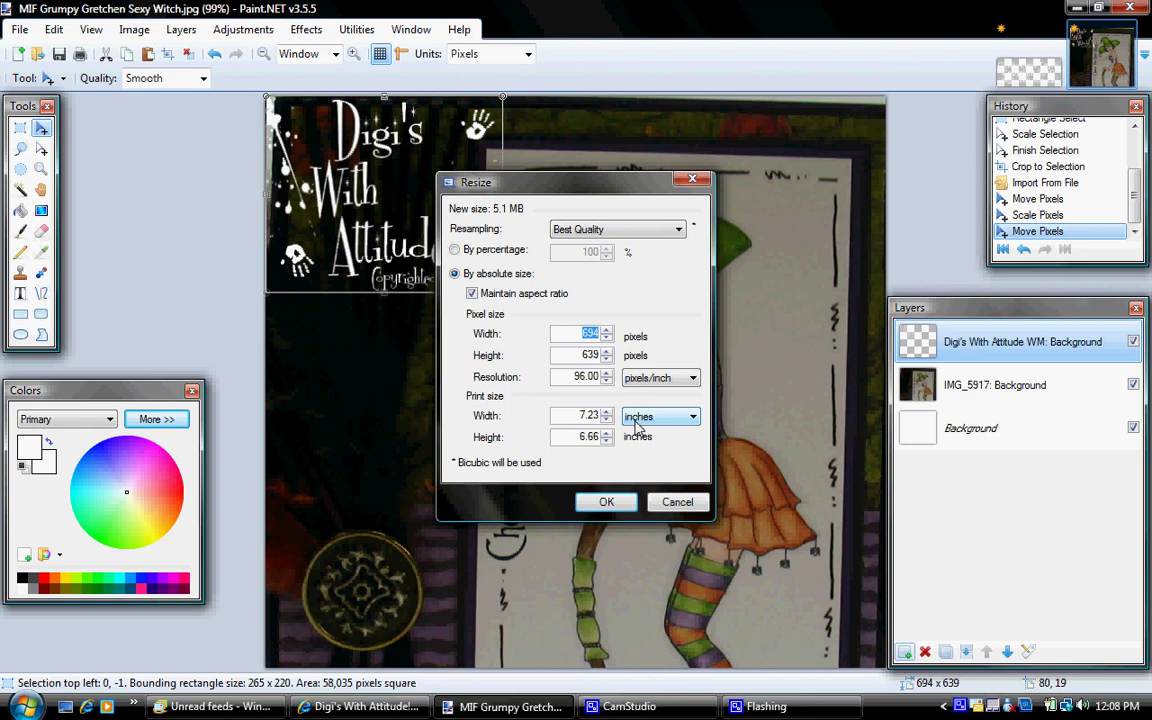
{"action": "left_click", "coordinate": [677, 503]}
{"action": "left_click", "coordinate": [128, 31]}
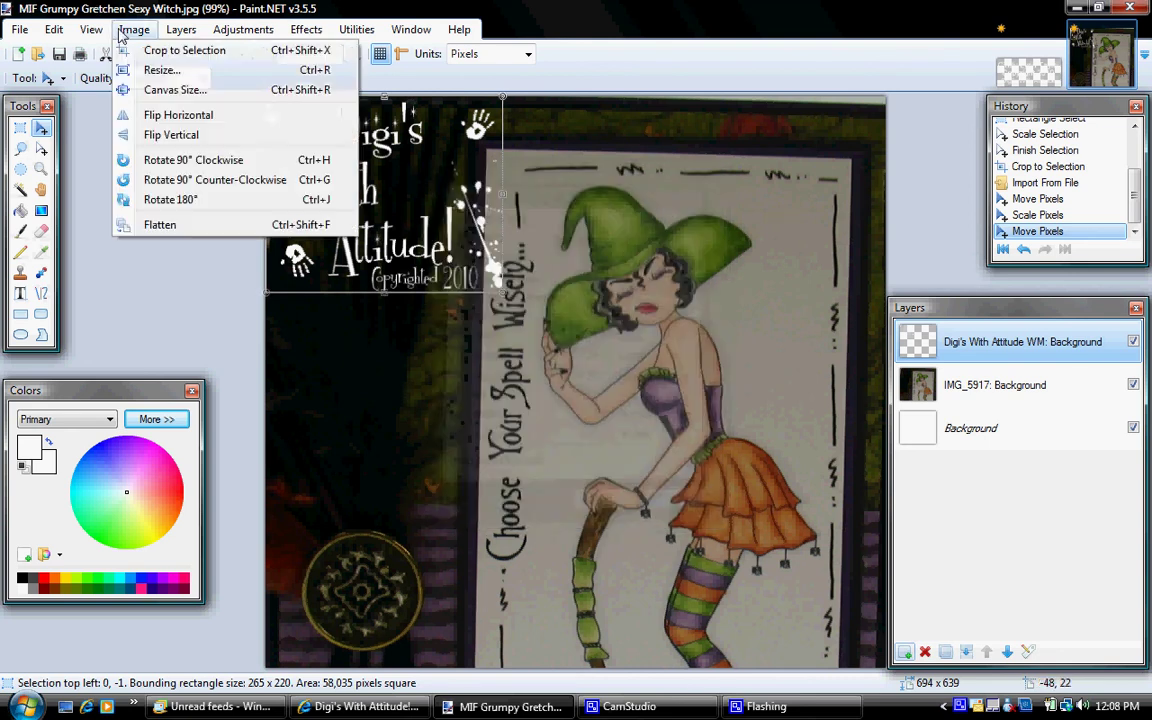
{"action": "left_click", "coordinate": [150, 70]}
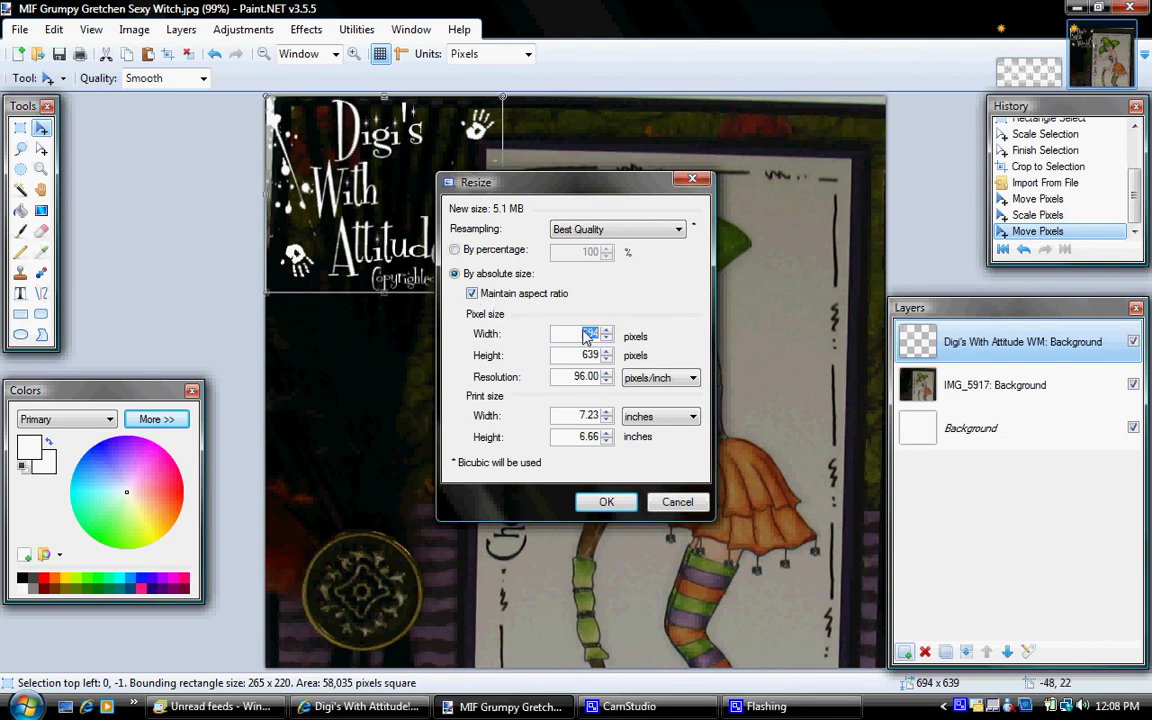
{"action": "type", "text": "600"}
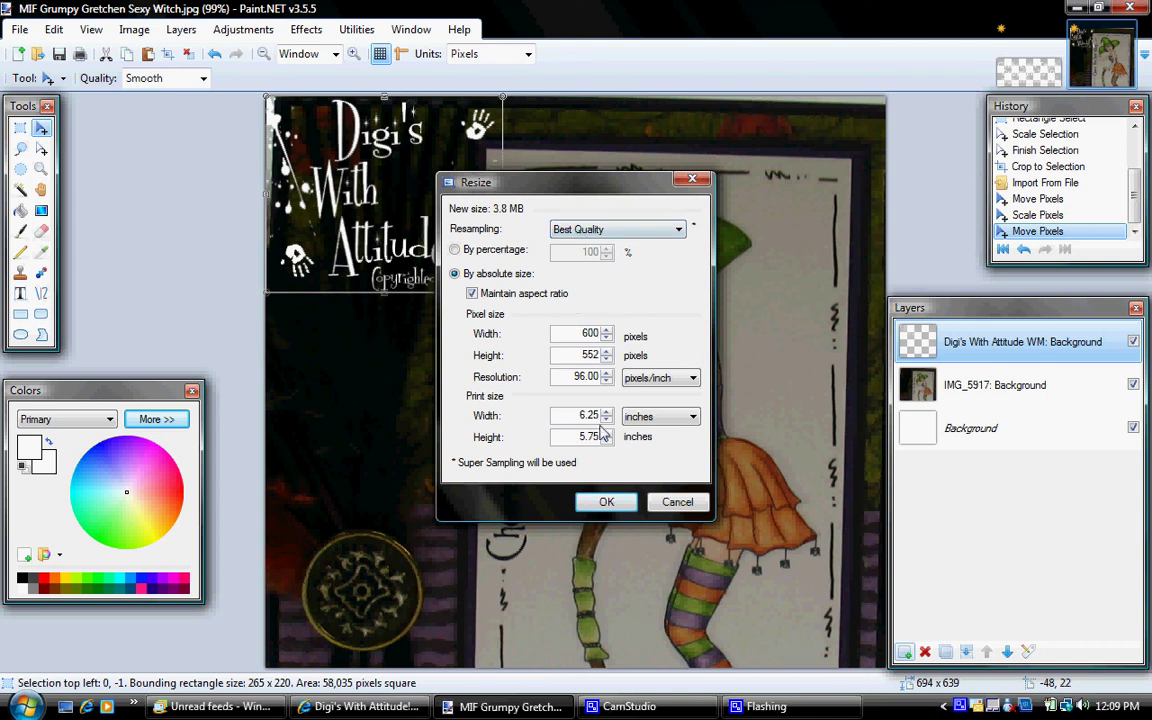
{"action": "left_click", "coordinate": [607, 502]}
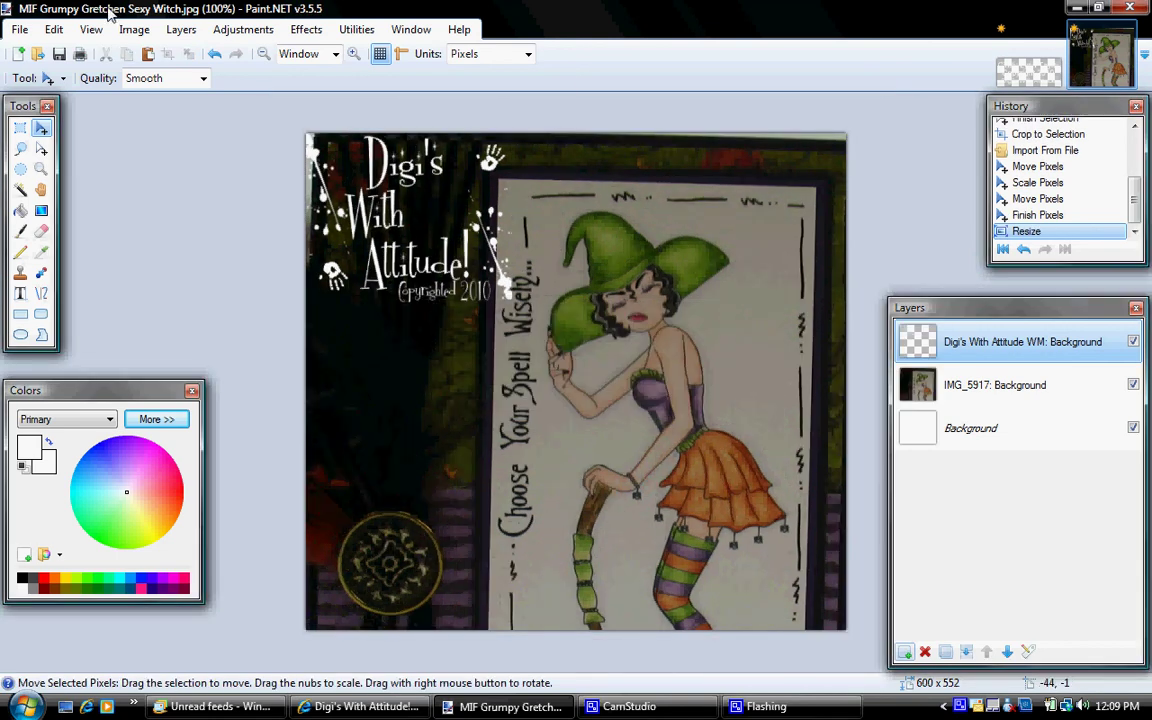
Set up a JPEG Save As named MIF Grumpy Gretchen Sexy Witch CU 2010.
{"action": "left_click", "coordinate": [26, 30]}
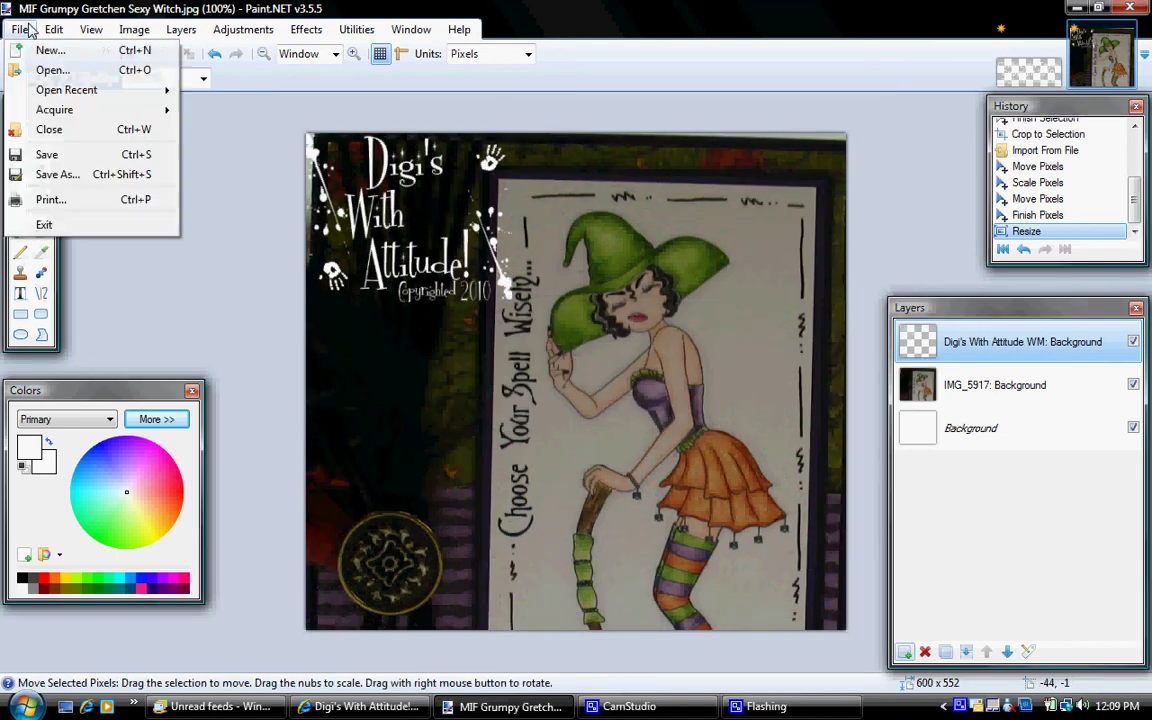
{"action": "left_click", "coordinate": [68, 177]}
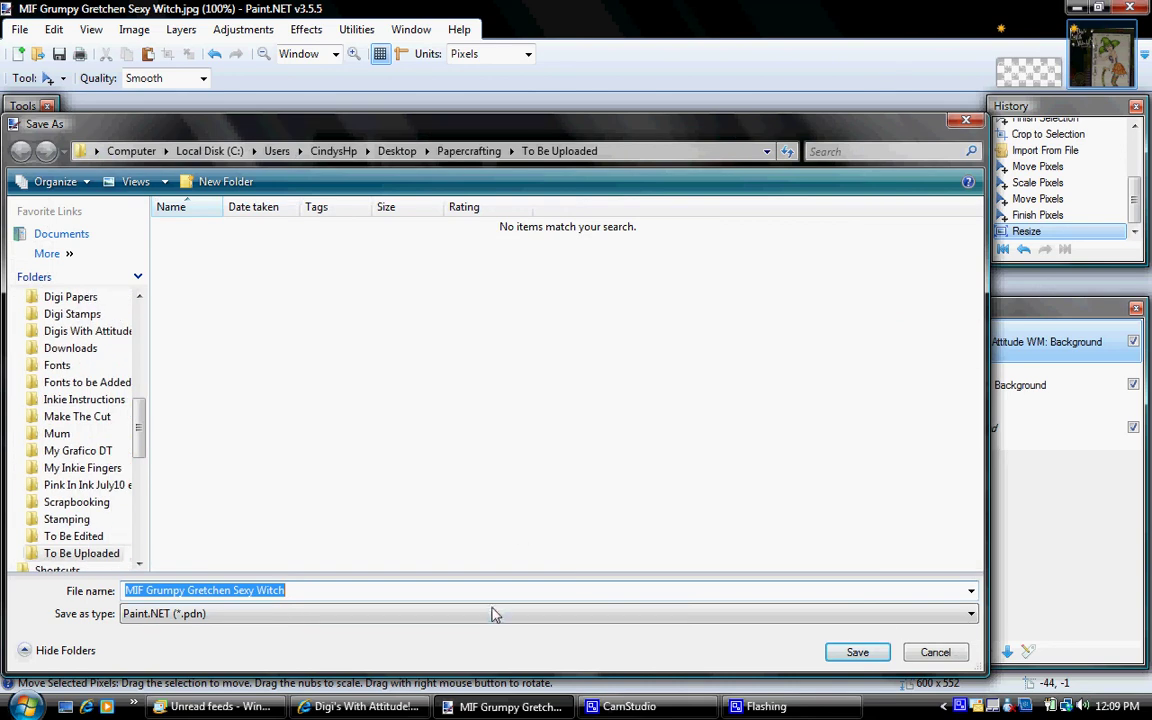
{"action": "left_click", "coordinate": [490, 617]}
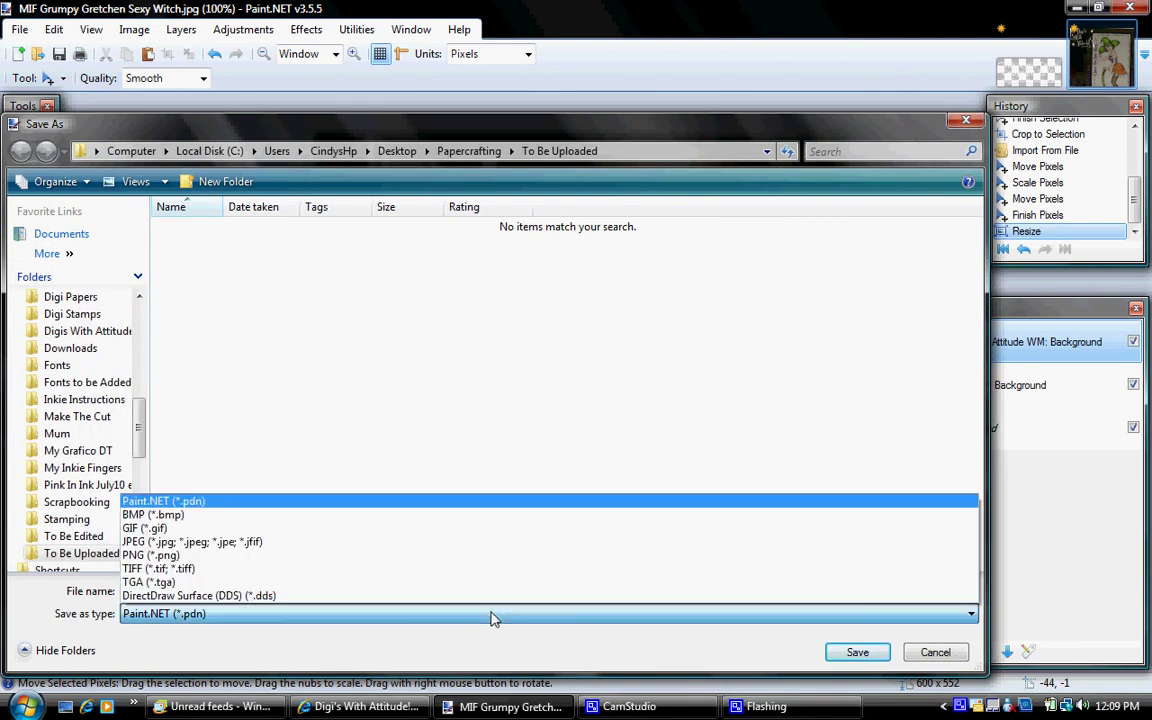
{"action": "left_click", "coordinate": [478, 542]}
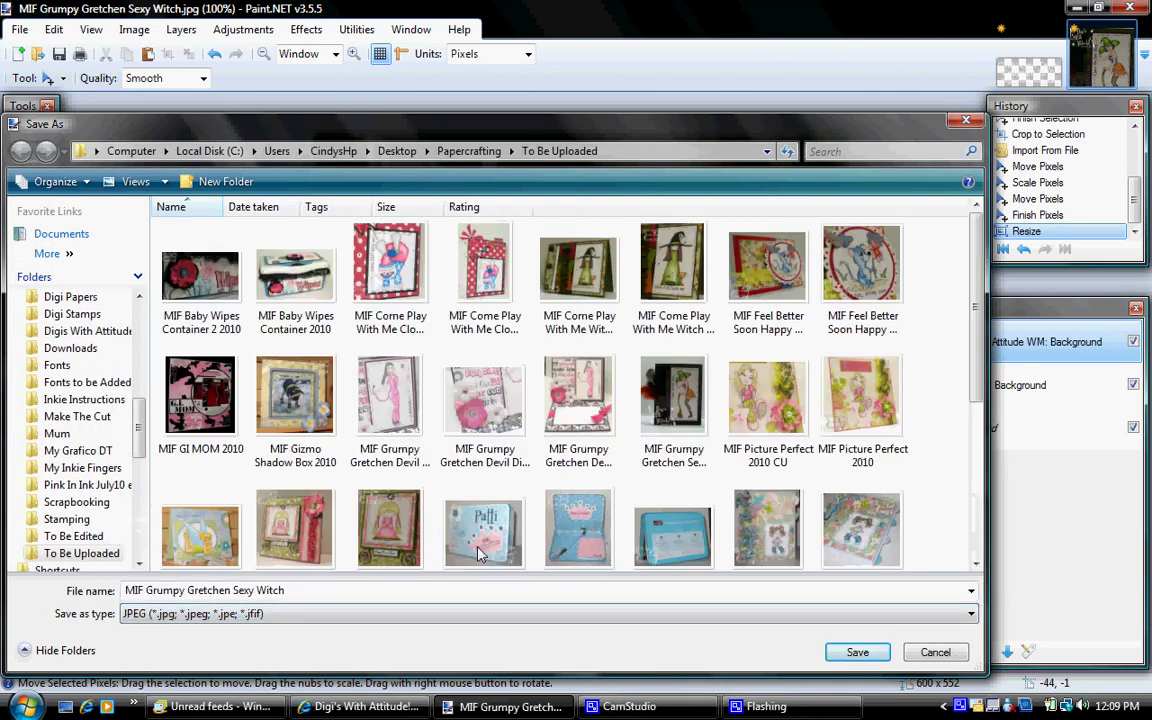
{"action": "left_click", "coordinate": [634, 476]}
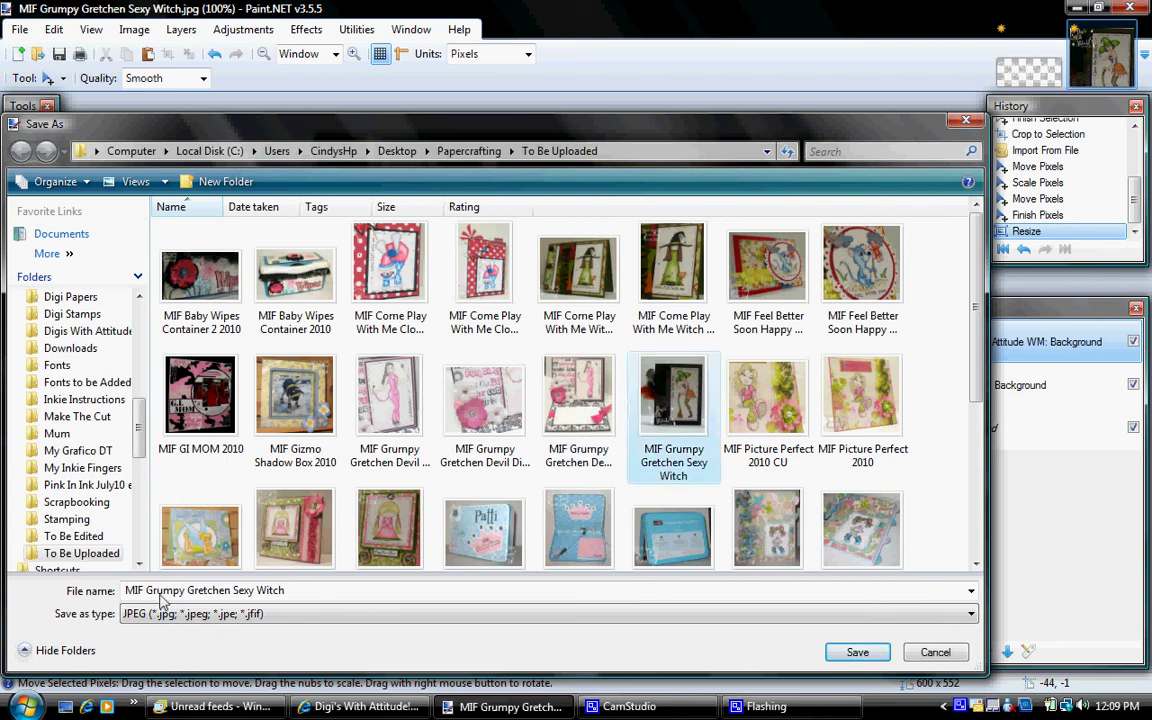
{"action": "left_click", "coordinate": [311, 596]}
{"action": "left_click", "coordinate": [311, 596]}
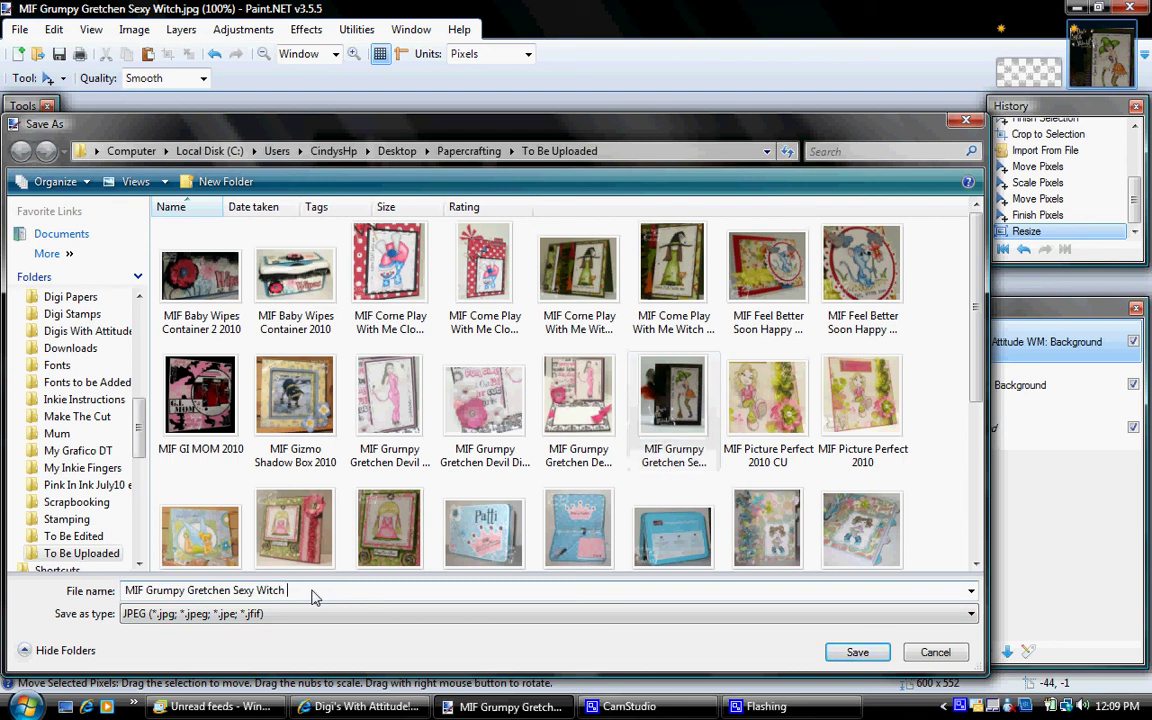
{"action": "type", "text": "CU 2010"}
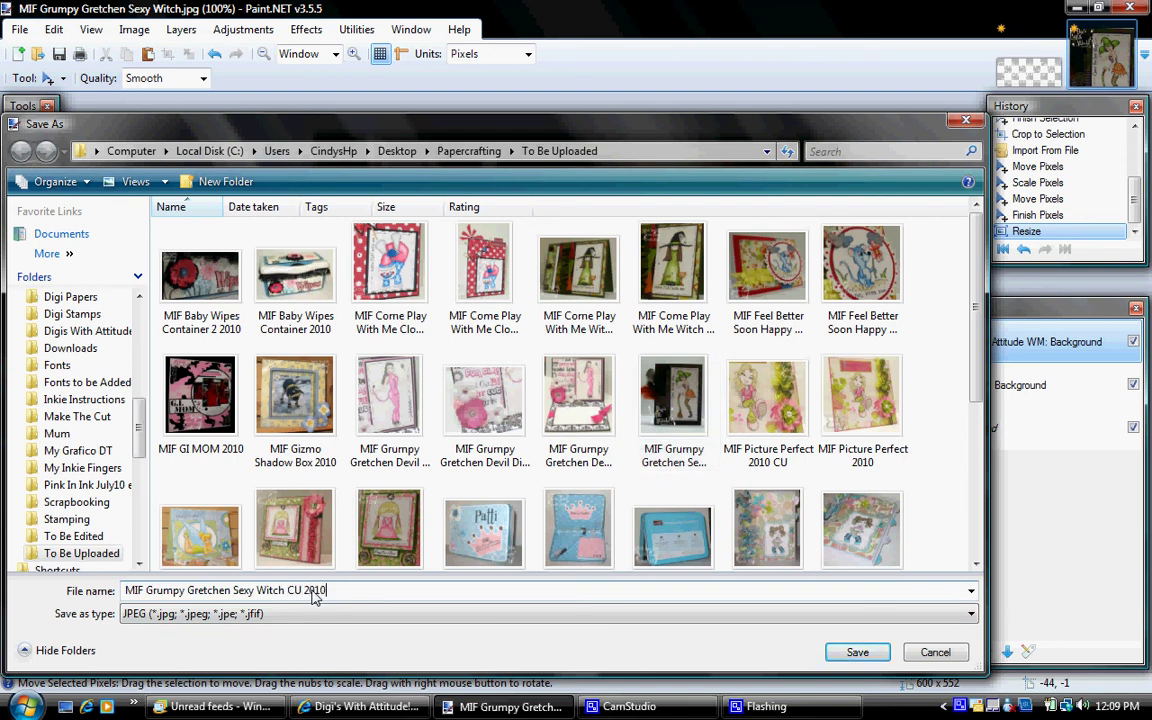
Save the JPEG at quality 100, flattening the layers.
{"action": "left_click", "coordinate": [857, 652]}
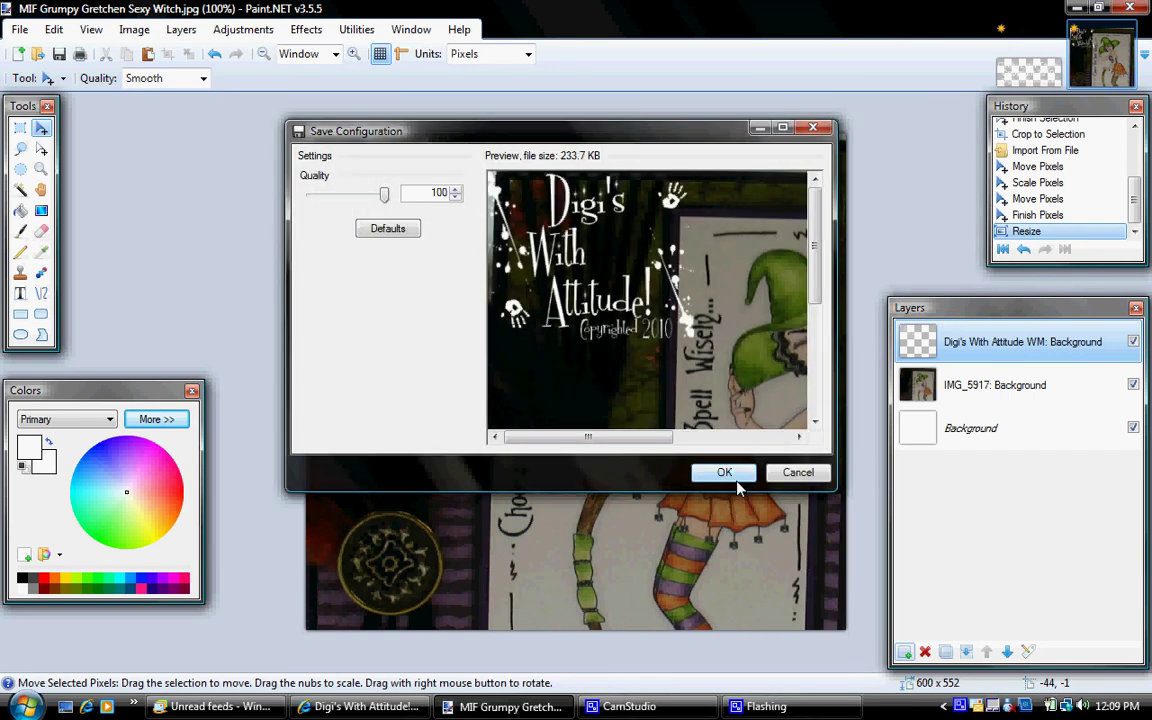
{"action": "scroll", "coordinate": [740, 260], "scroll_direction": "down", "scroll_amount": 5}
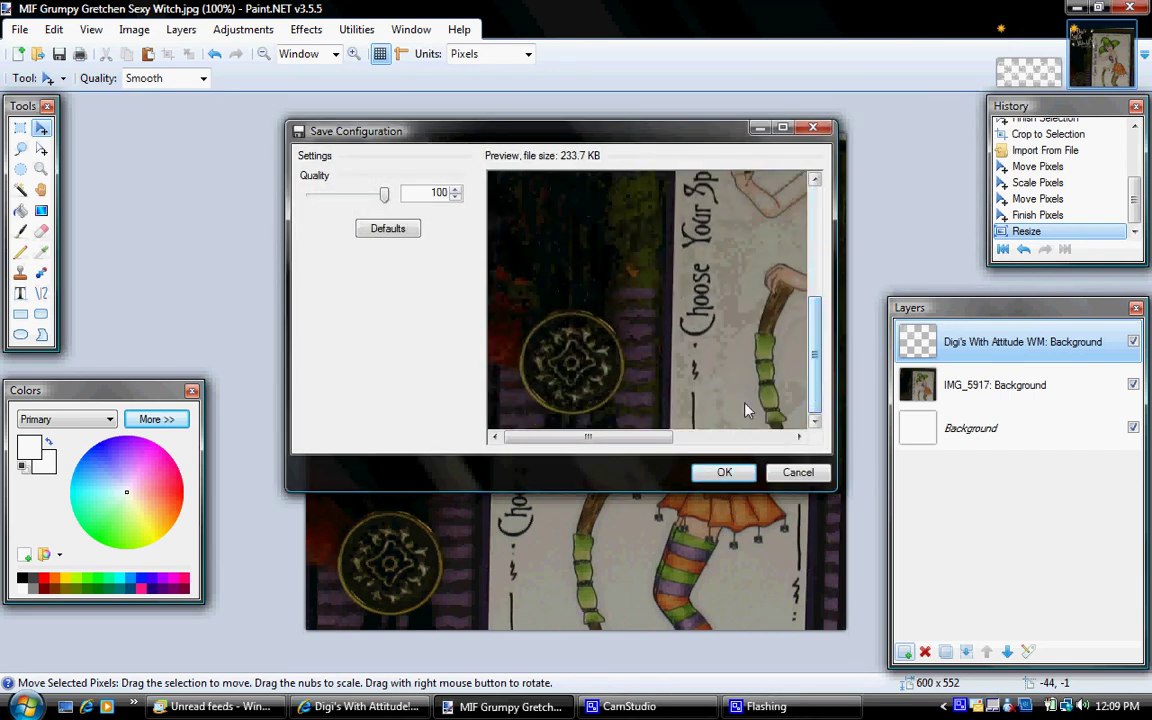
{"action": "scroll", "coordinate": [760, 395], "scroll_direction": "right", "scroll_amount": 5}
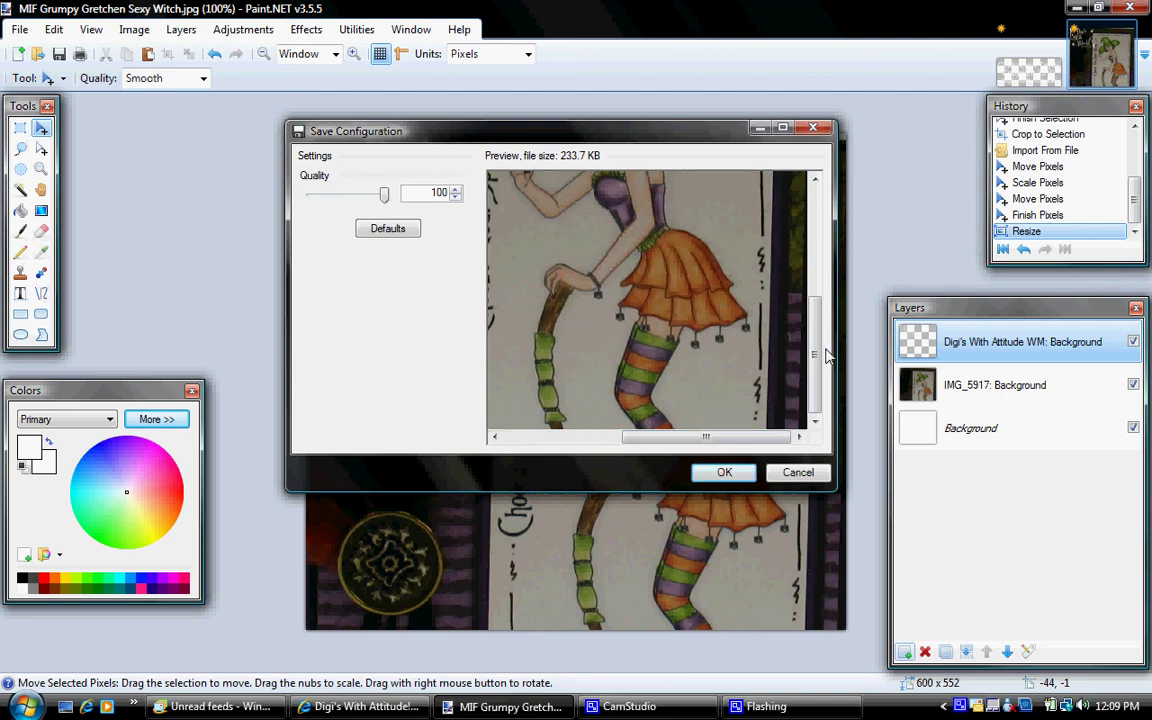
{"action": "scroll", "coordinate": [826, 355], "scroll_direction": "up", "scroll_amount": 5}
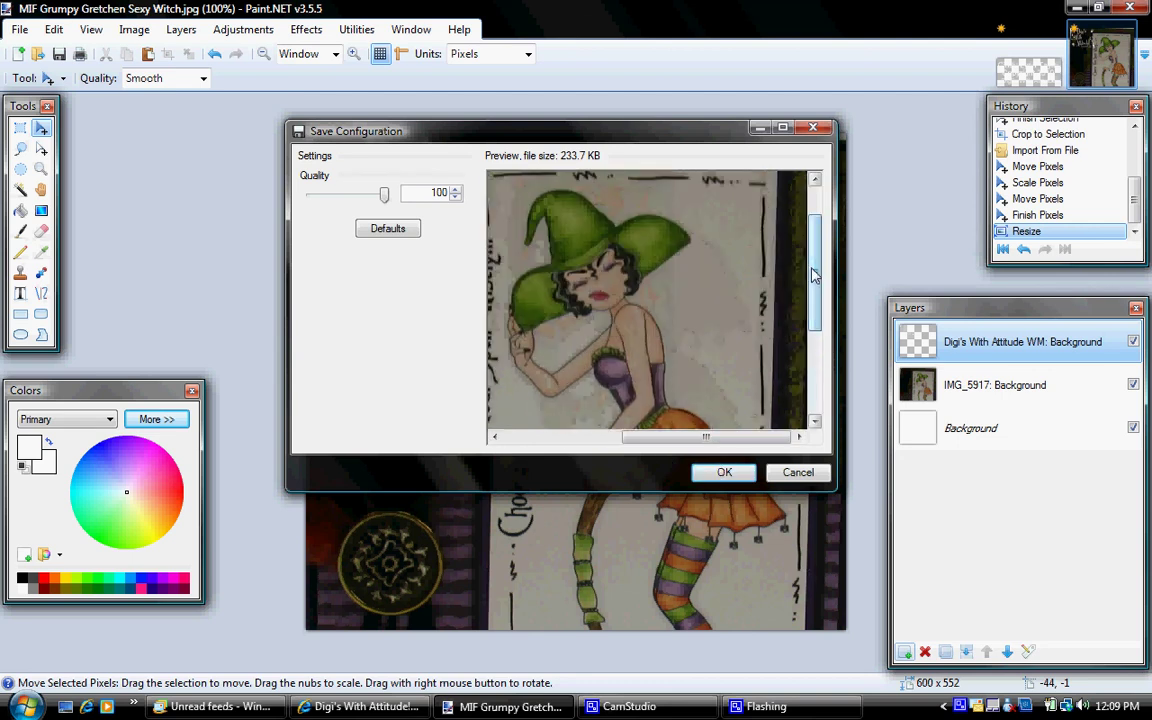
{"action": "left_click", "coordinate": [722, 473]}
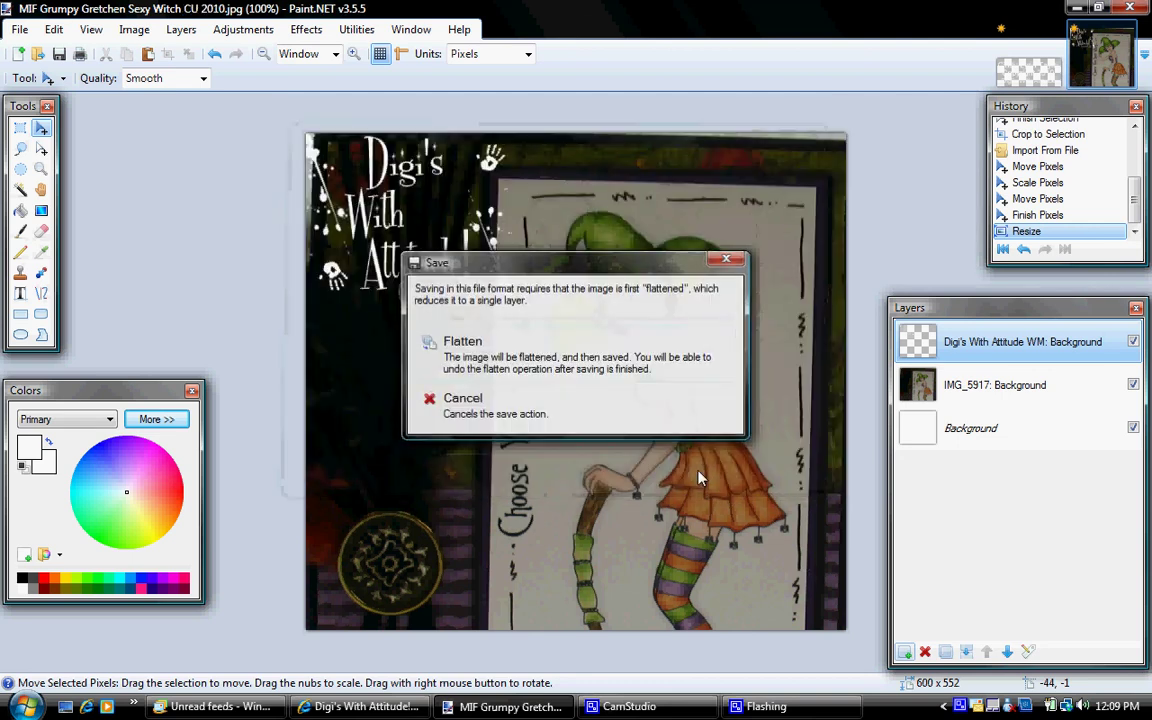
{"action": "left_click", "coordinate": [548, 348]}
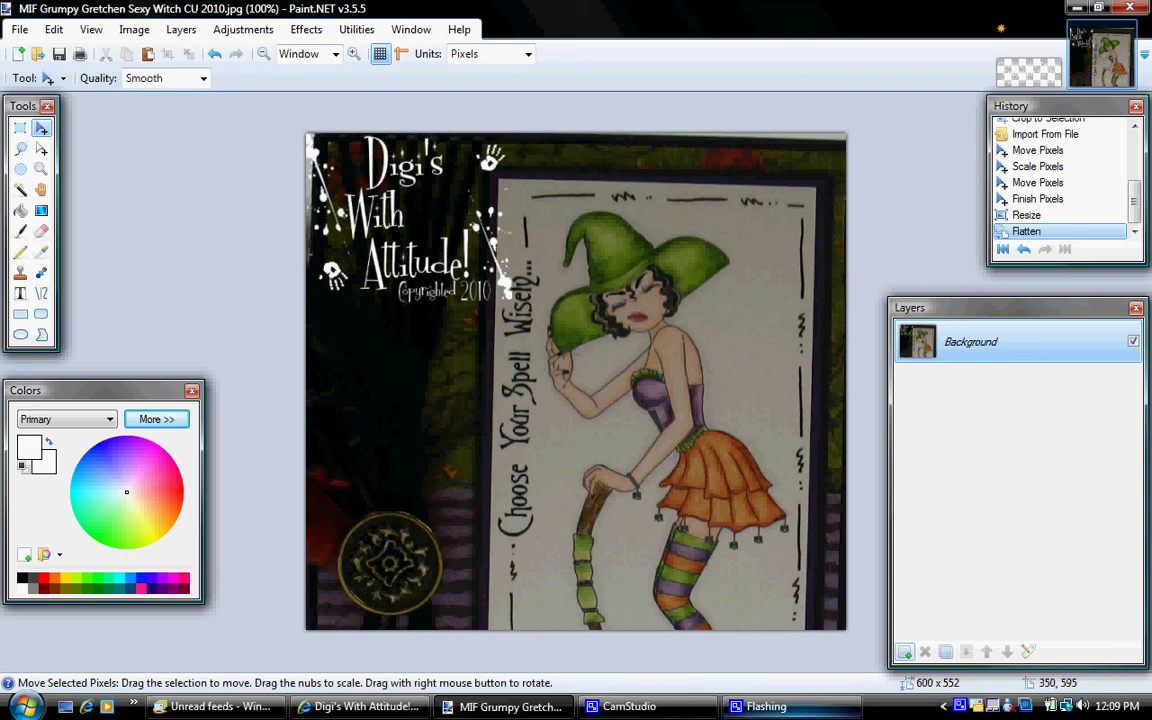
{"action": "mouse_move", "coordinate": [771, 716]}
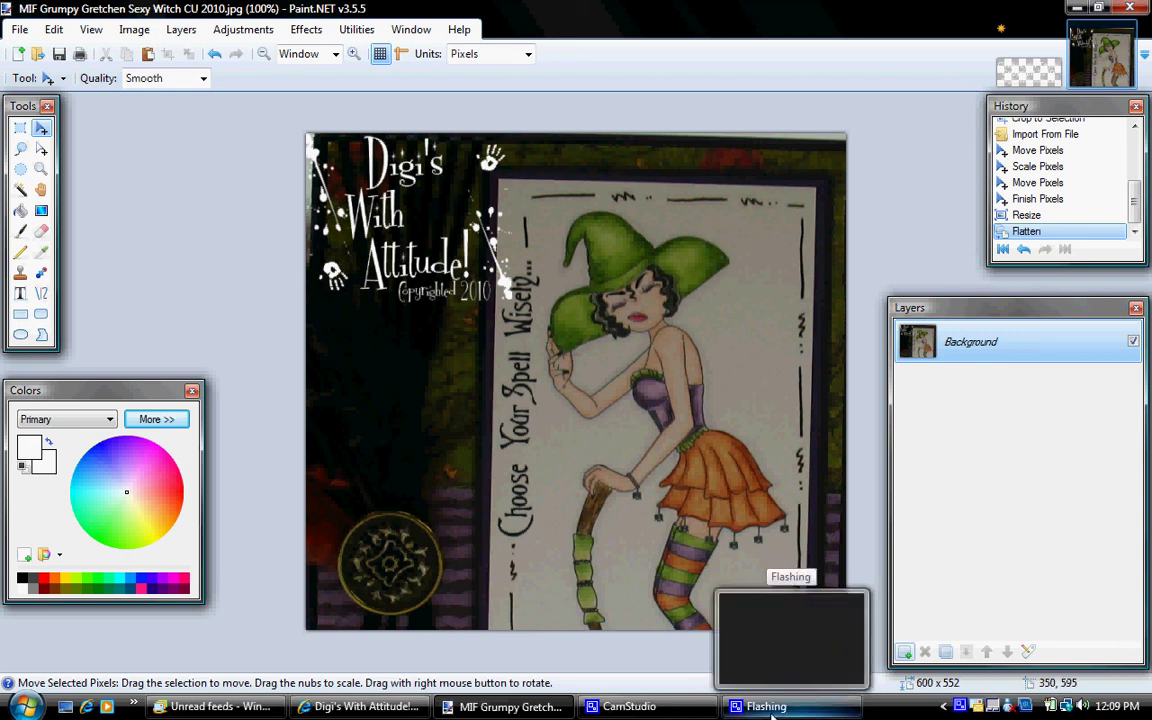